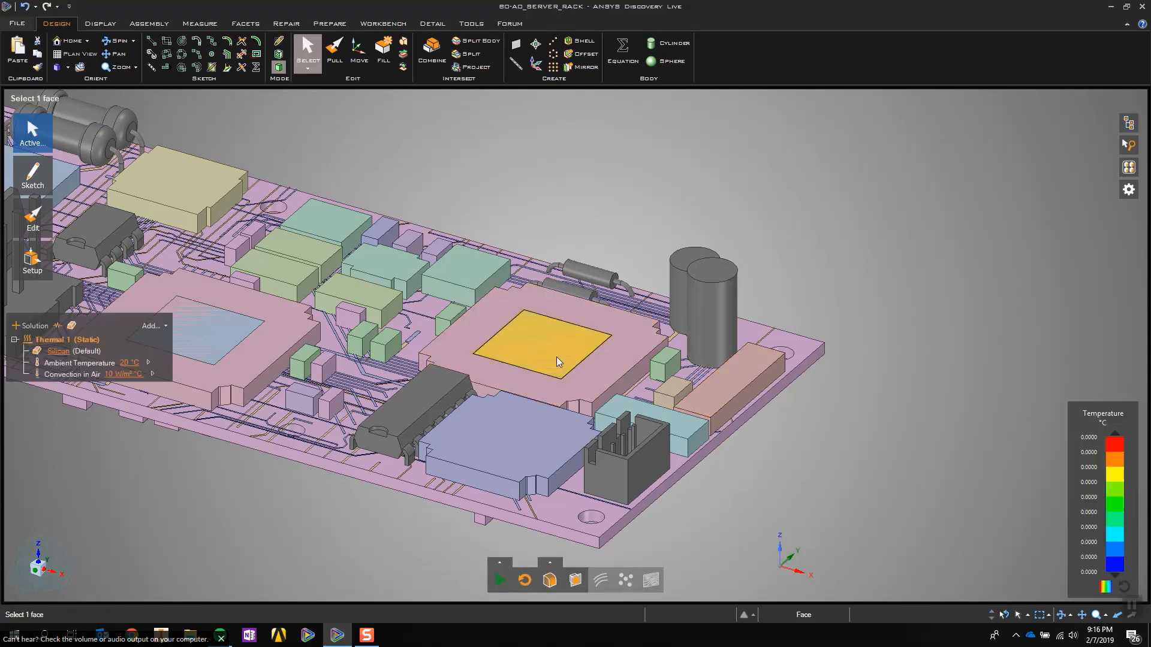
Apply a 12 W heat flow to the square die face on the chip nearest the two upright capacitors.
left_click(556, 357)
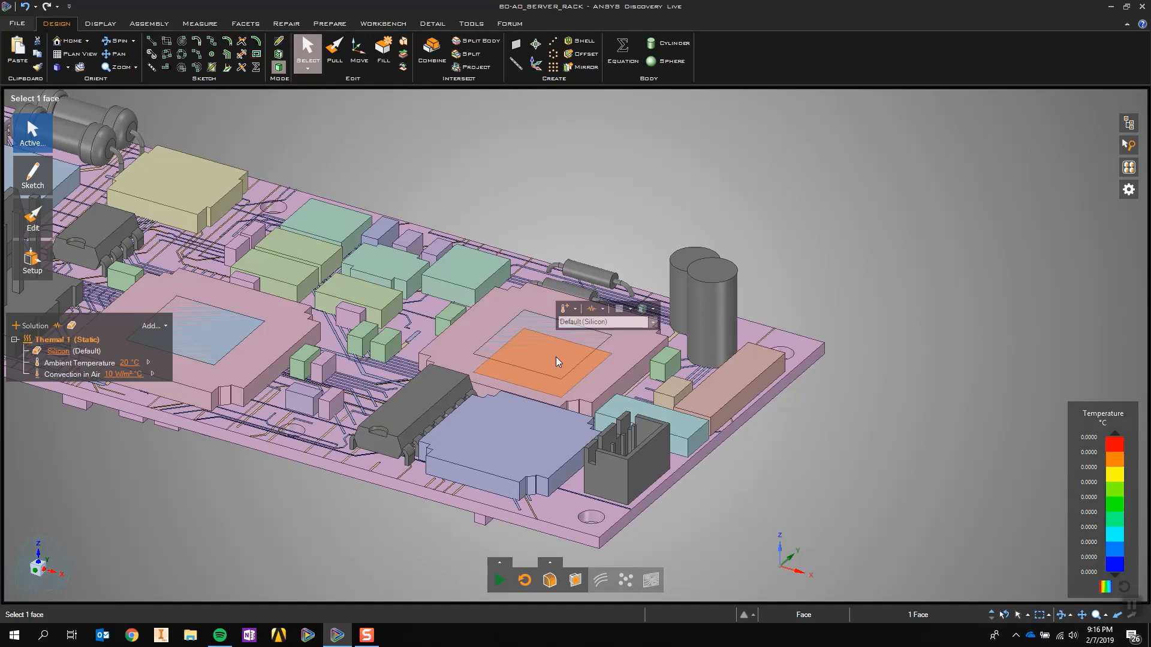
left_click(574, 310)
left_click(602, 338)
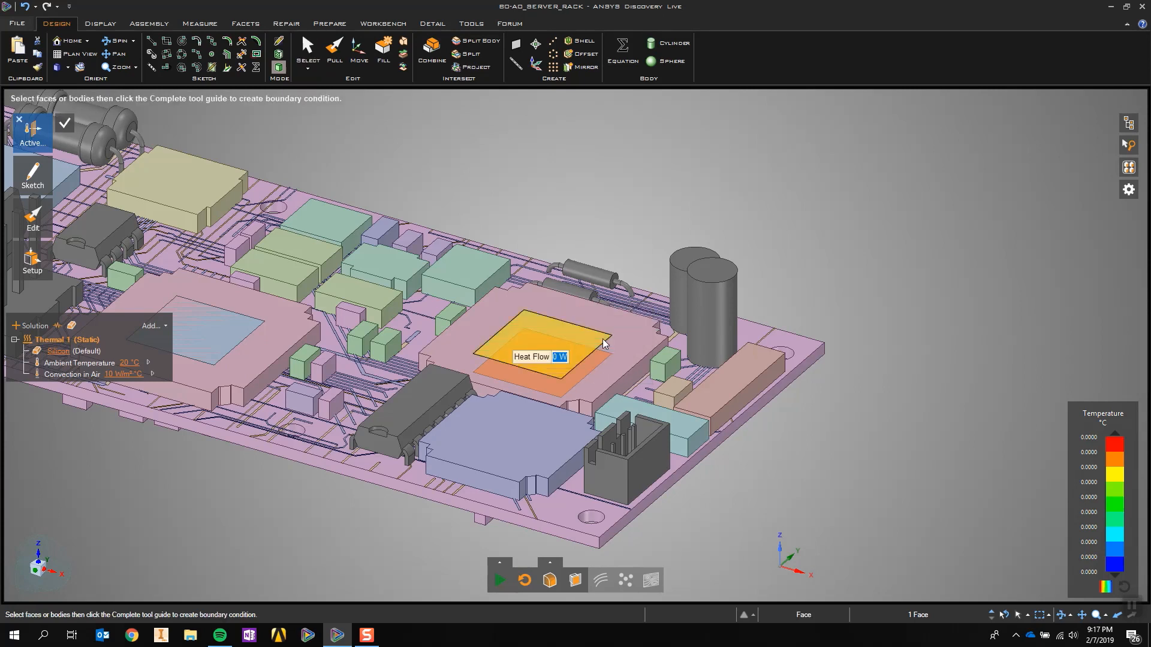
type("12")
key("Return")
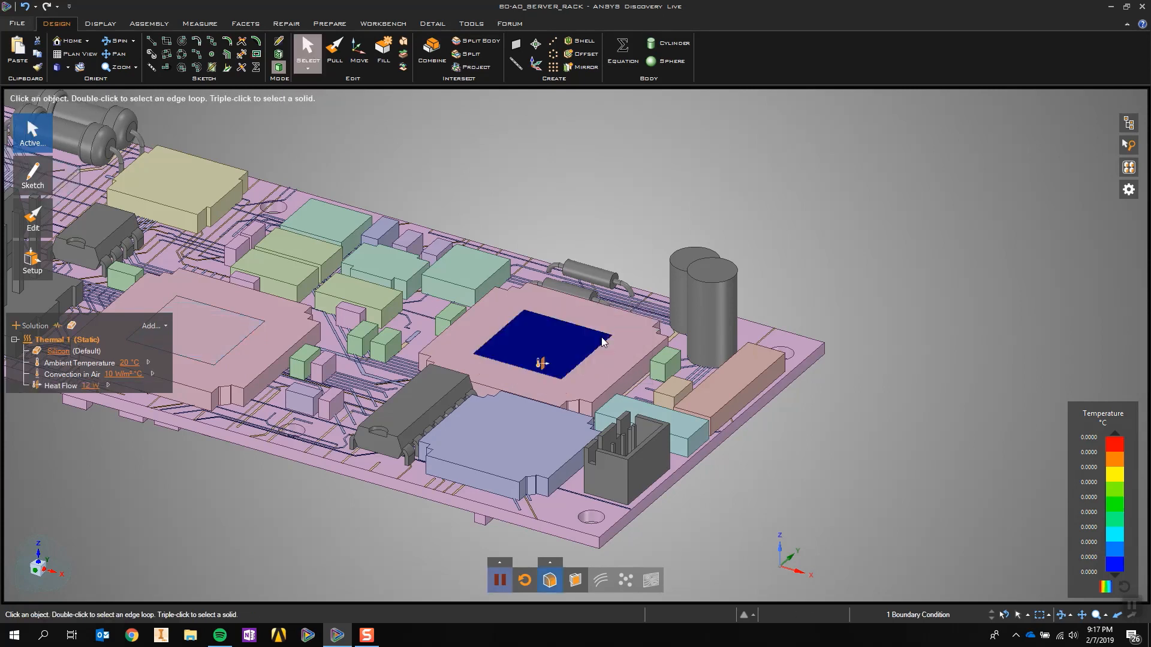
Monitor the mean temperature on faces for the heated die and move its chart clear of the board.
left_click(557, 360)
left_click(603, 297)
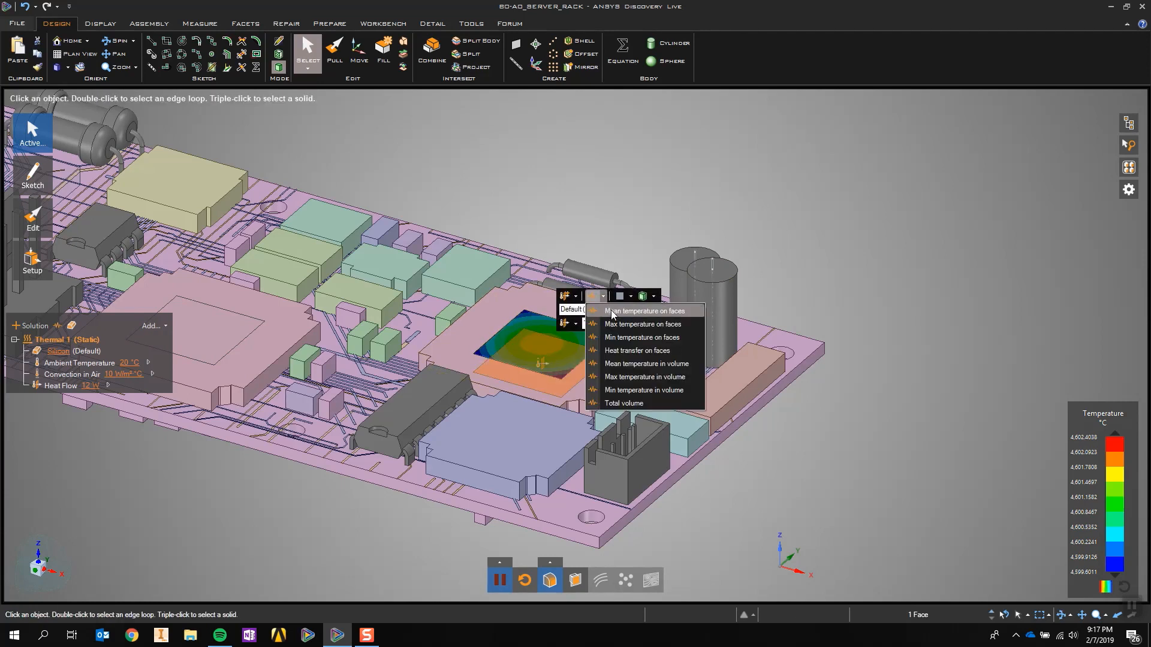
left_click(629, 311)
left_click_drag(1011, 303, 858, 147)
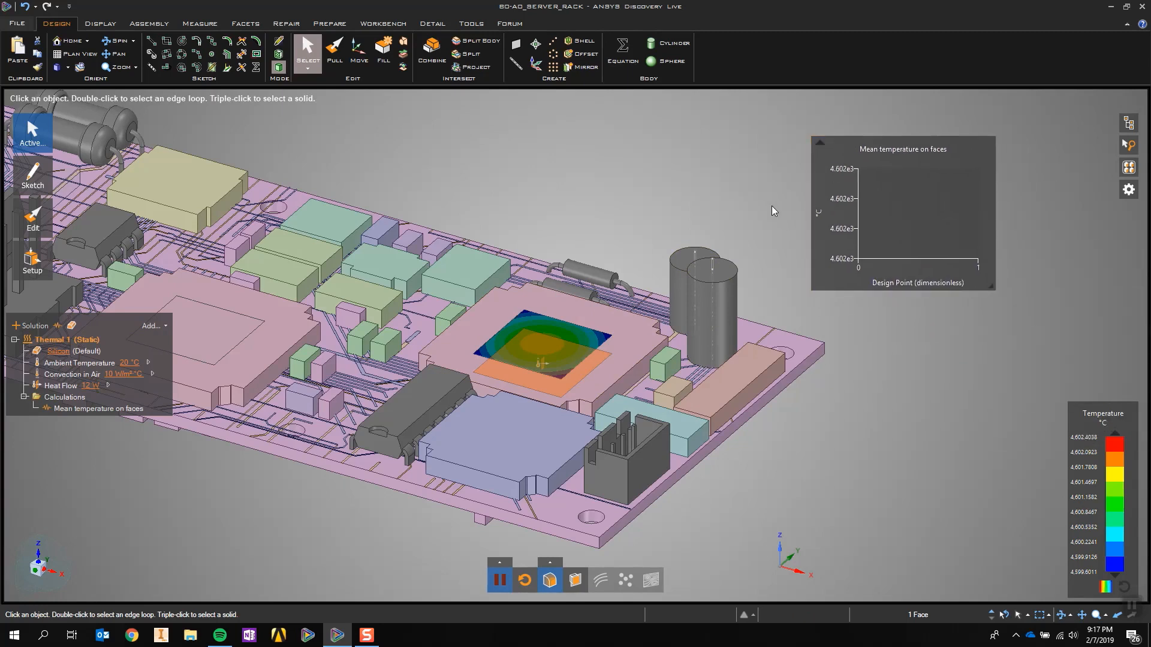
left_click(749, 217)
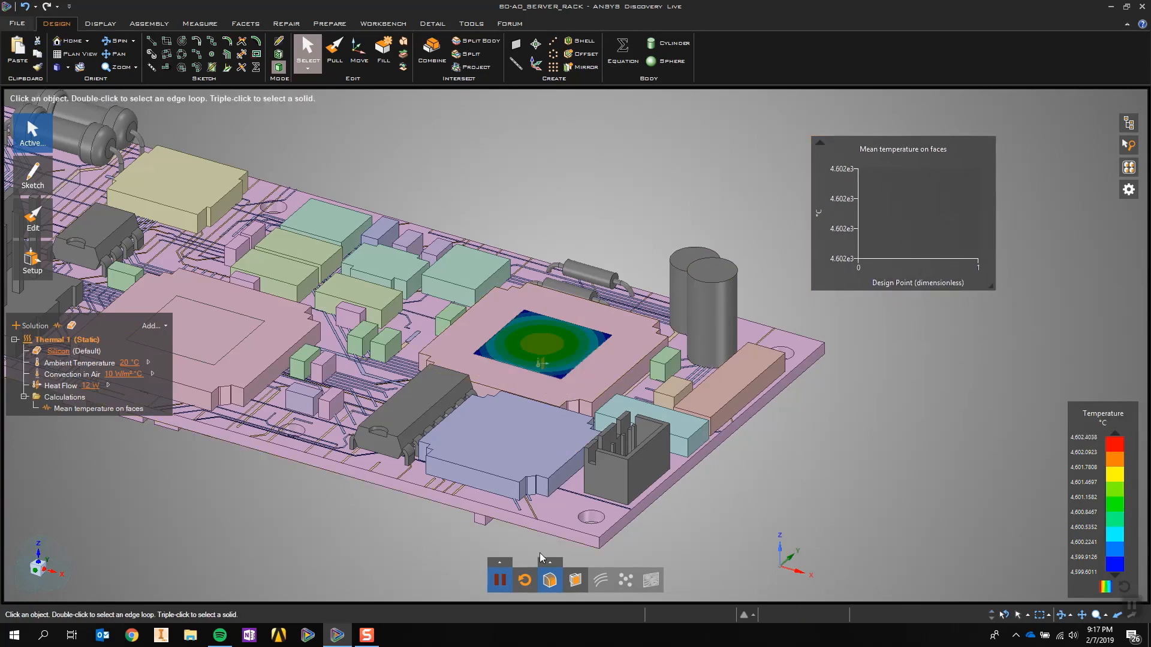
Pause the simulation and sketch a 23.8 mm square covering the outline of the heated chip's package.
left_click(508, 582)
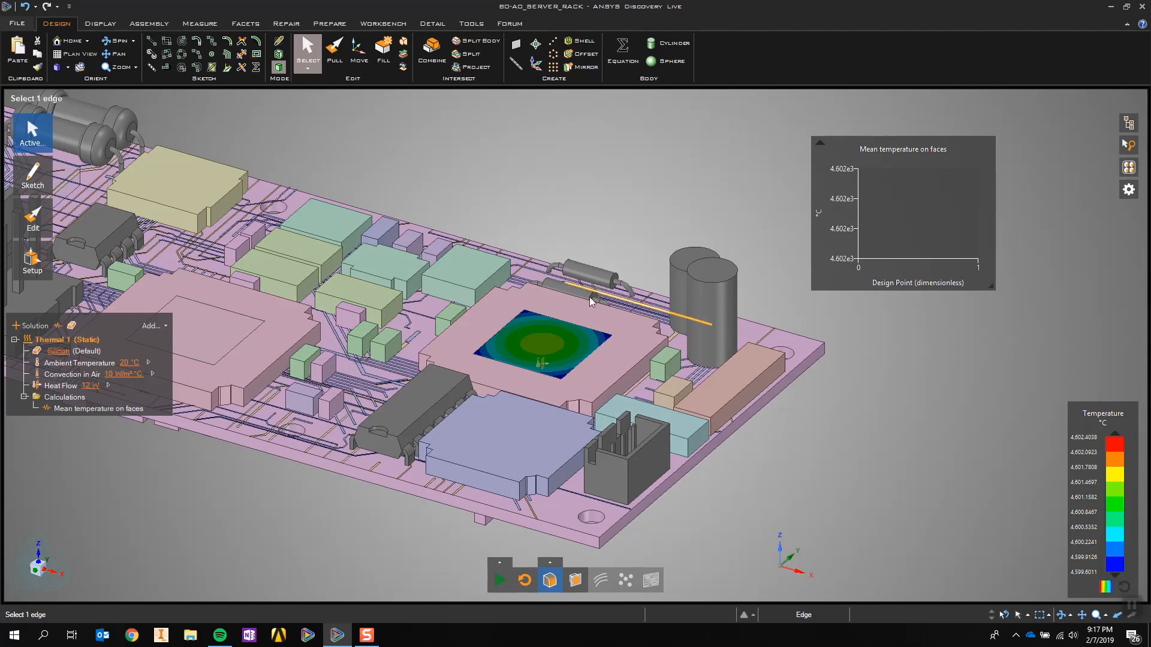
left_click(580, 321)
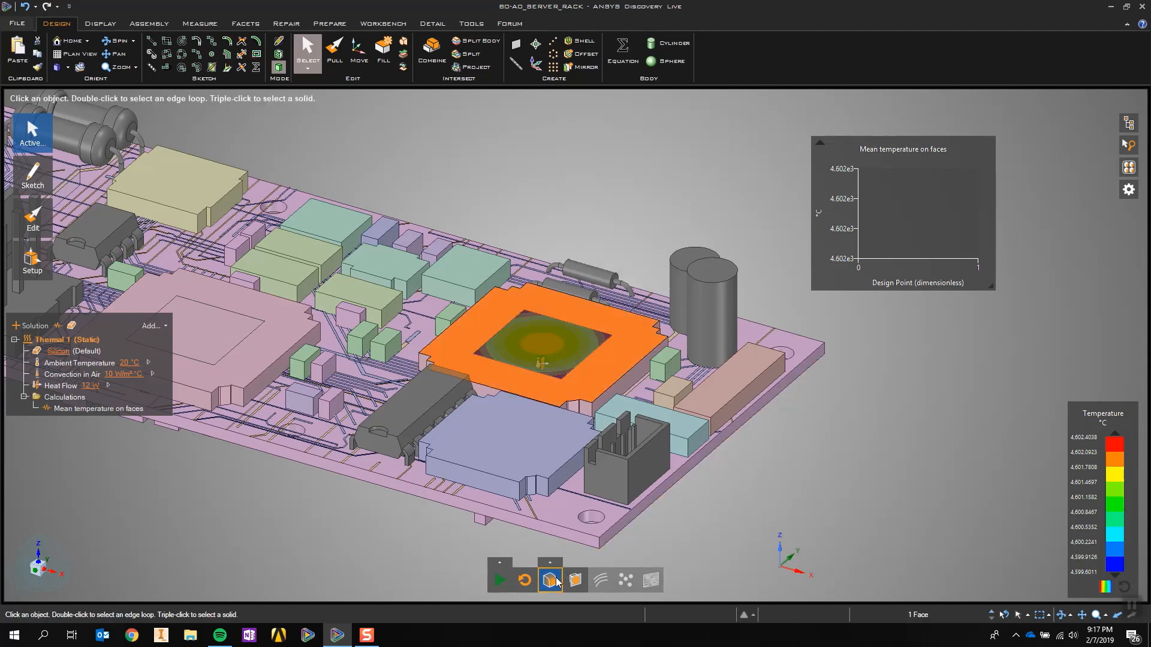
left_click(77, 53)
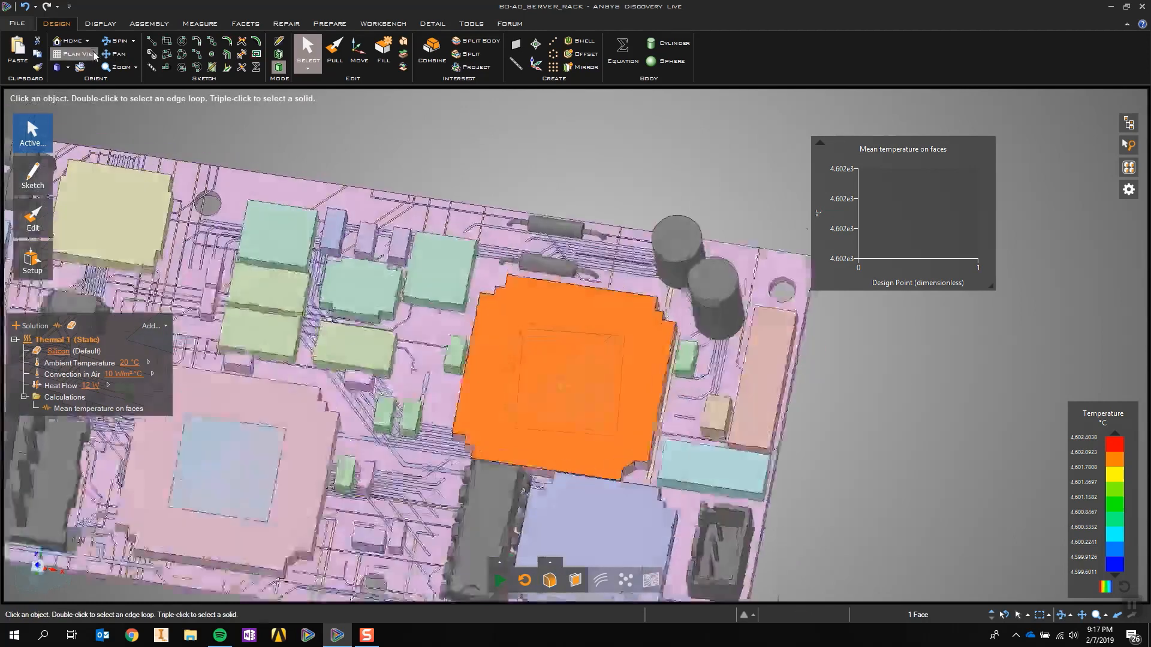
left_click(169, 44)
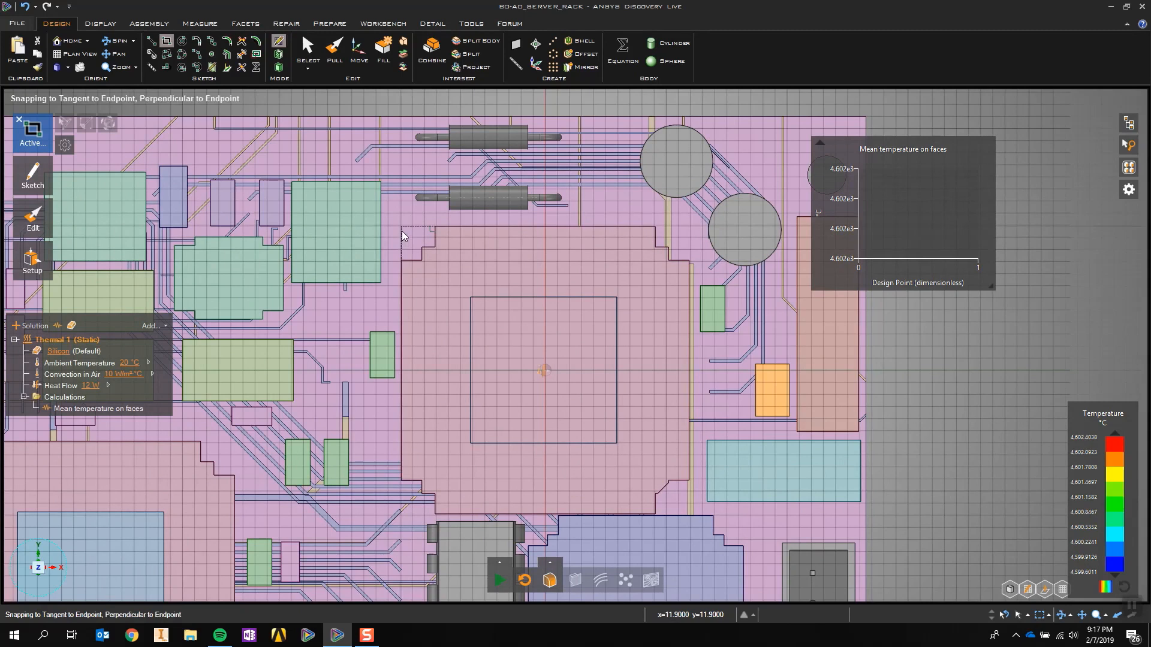
left_click(402, 228)
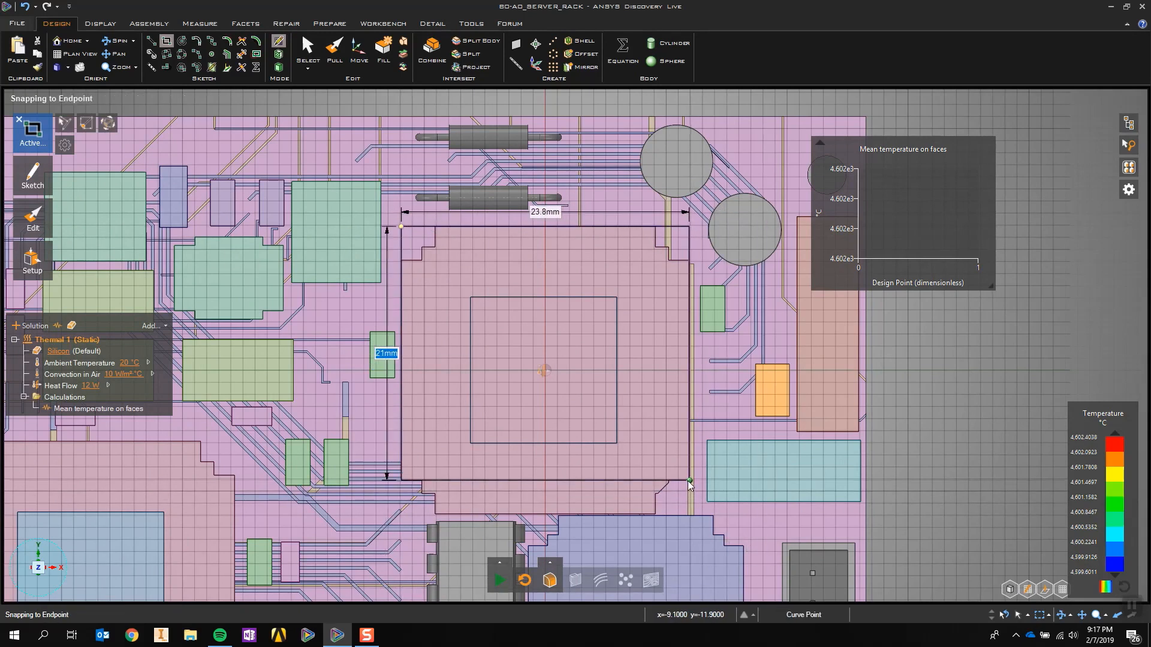
left_click(689, 515)
Pull the square above the heated chip upward by 20 mm into a solid block.
left_click(57, 67)
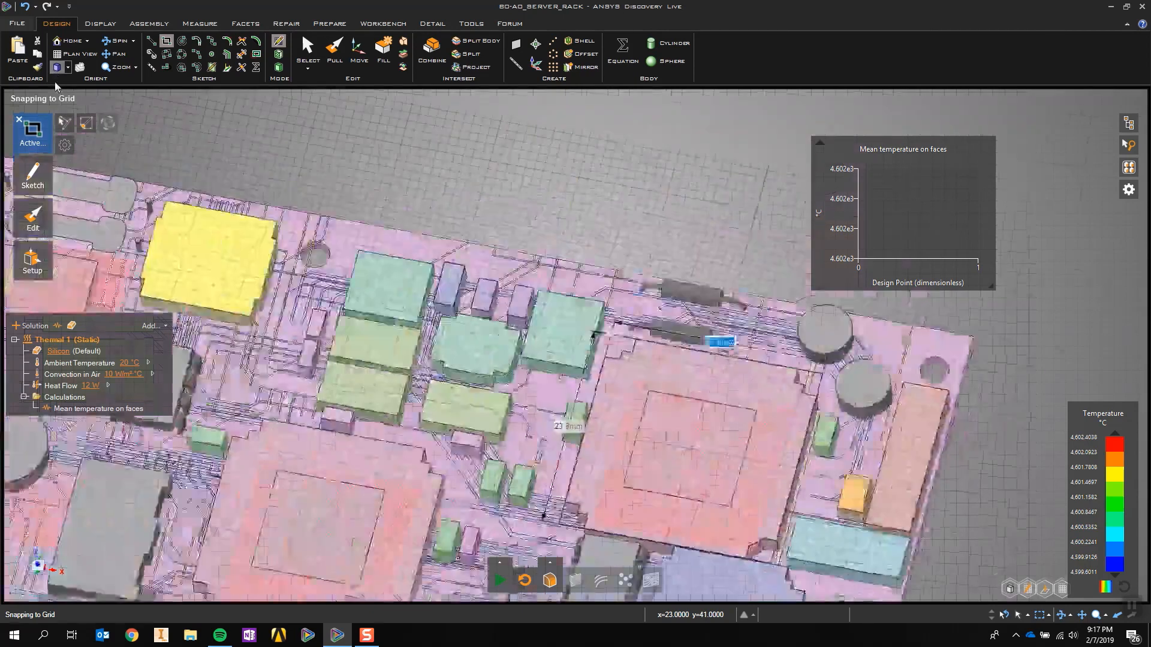
middle_click_drag(749, 366, 420, 249, "shift")
scroll(419, 249, "up", 3)
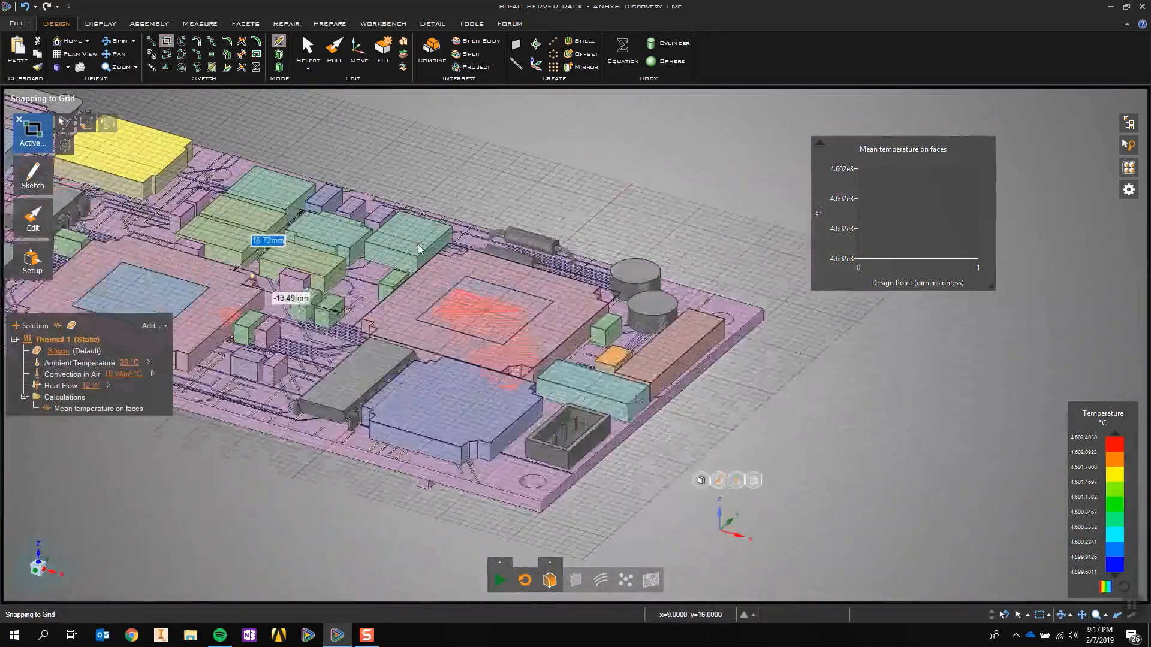
scroll(419, 248, "up", 2)
key("p")
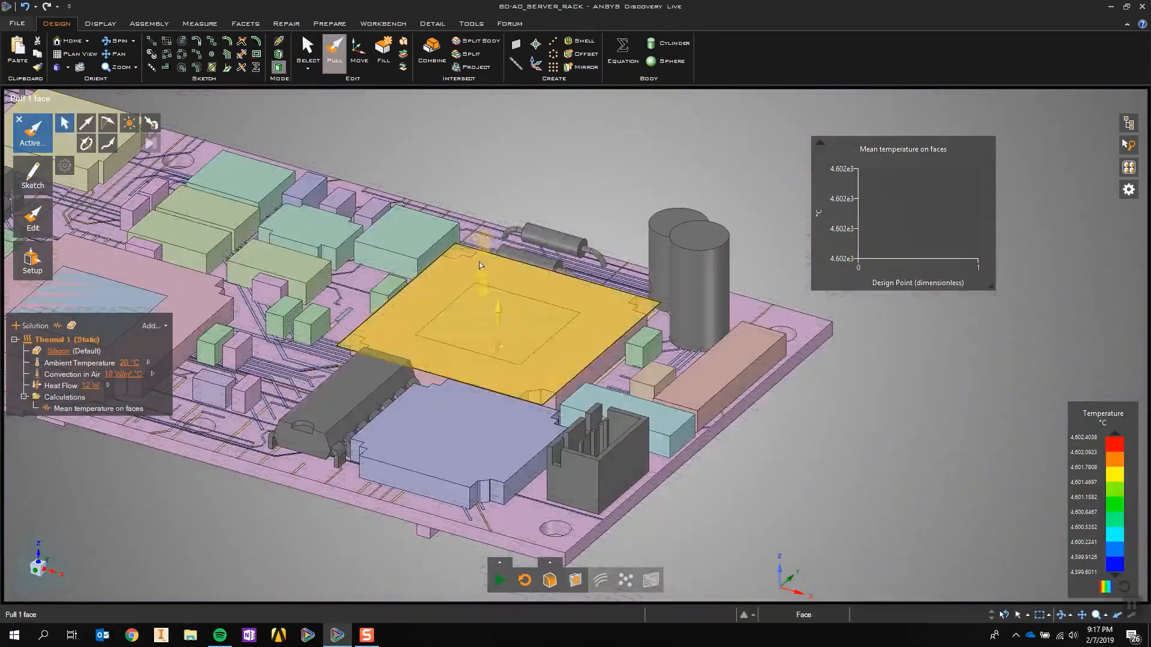
left_click(497, 303)
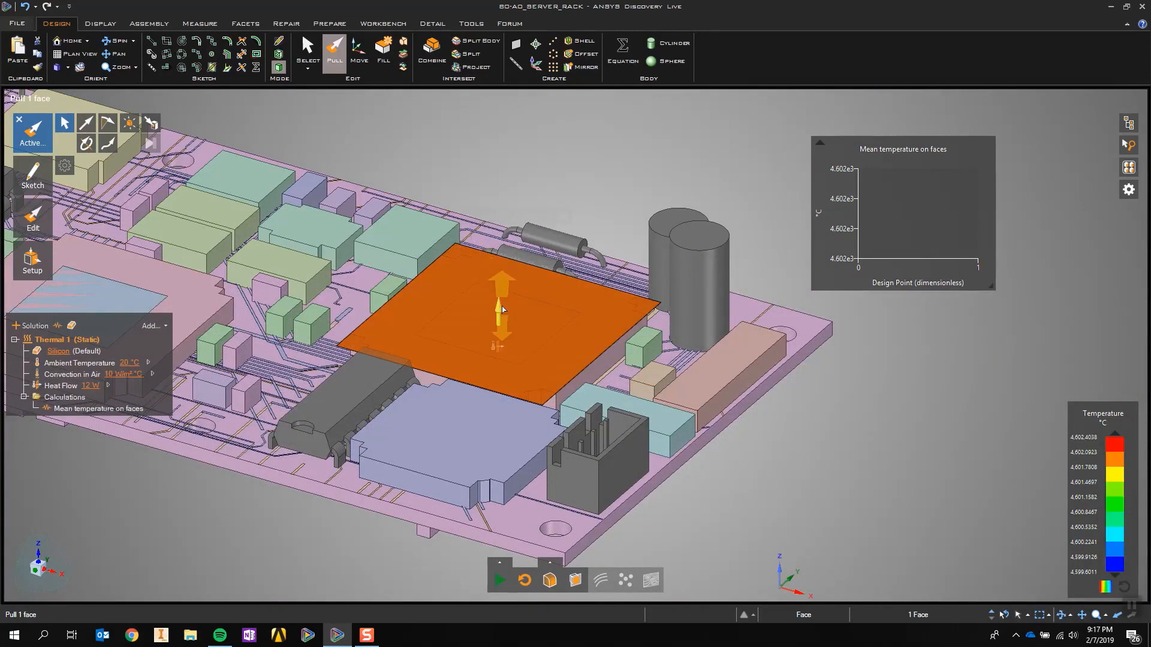
left_click_drag(502, 309, 500, 292)
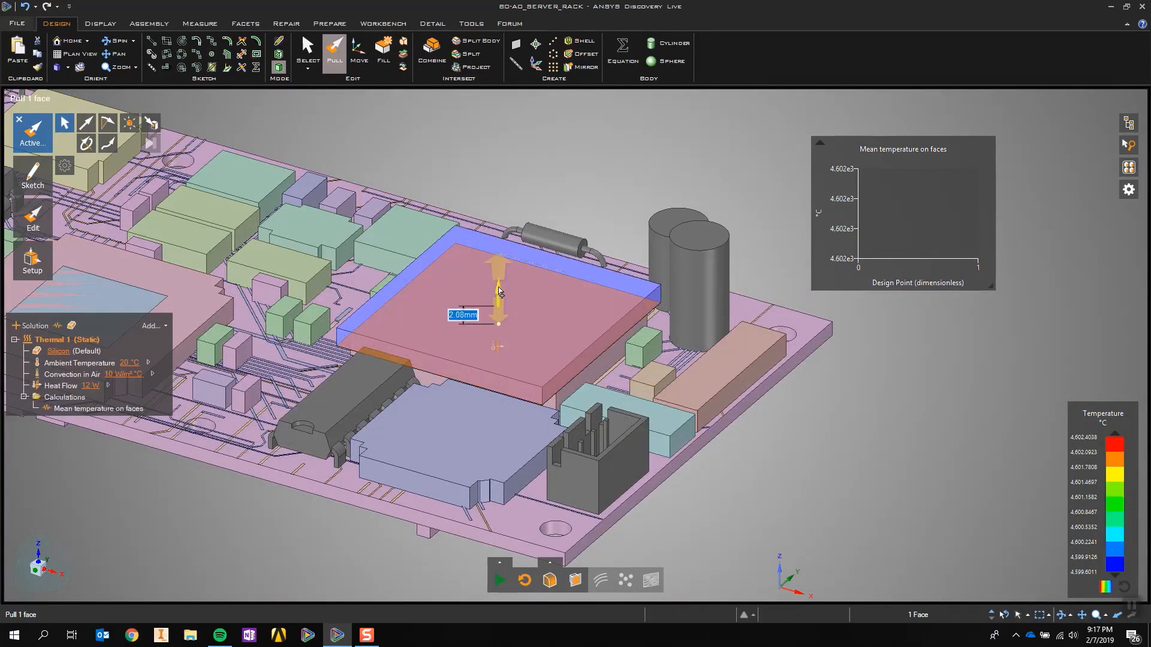
type("20")
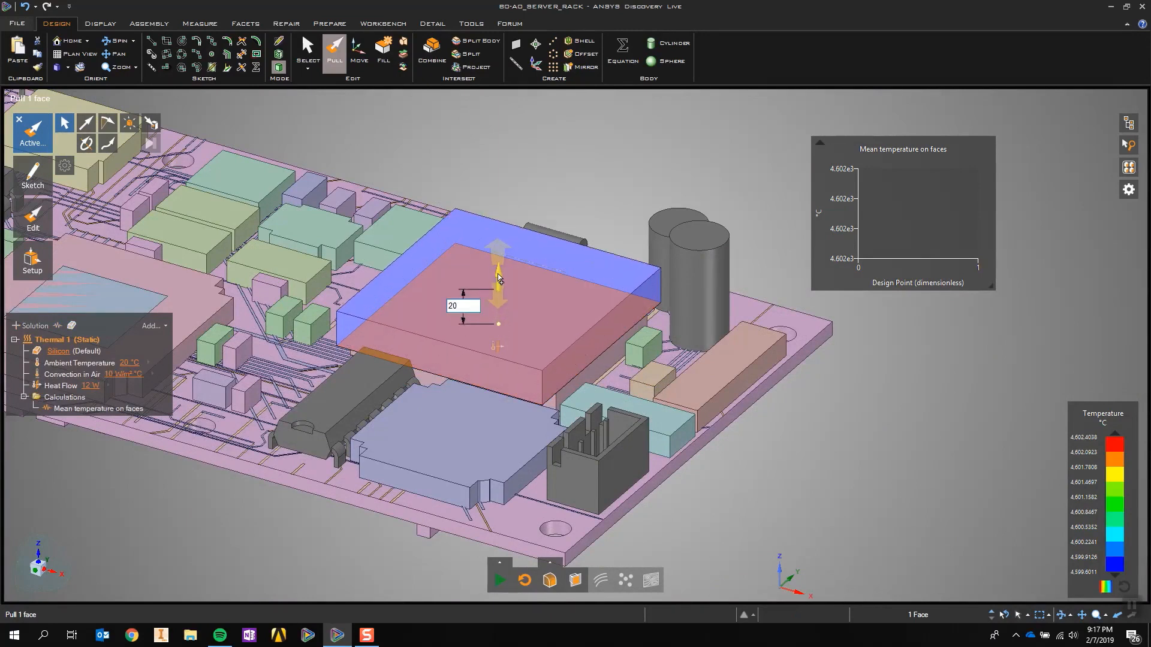
key("Return")
left_click(738, 173)
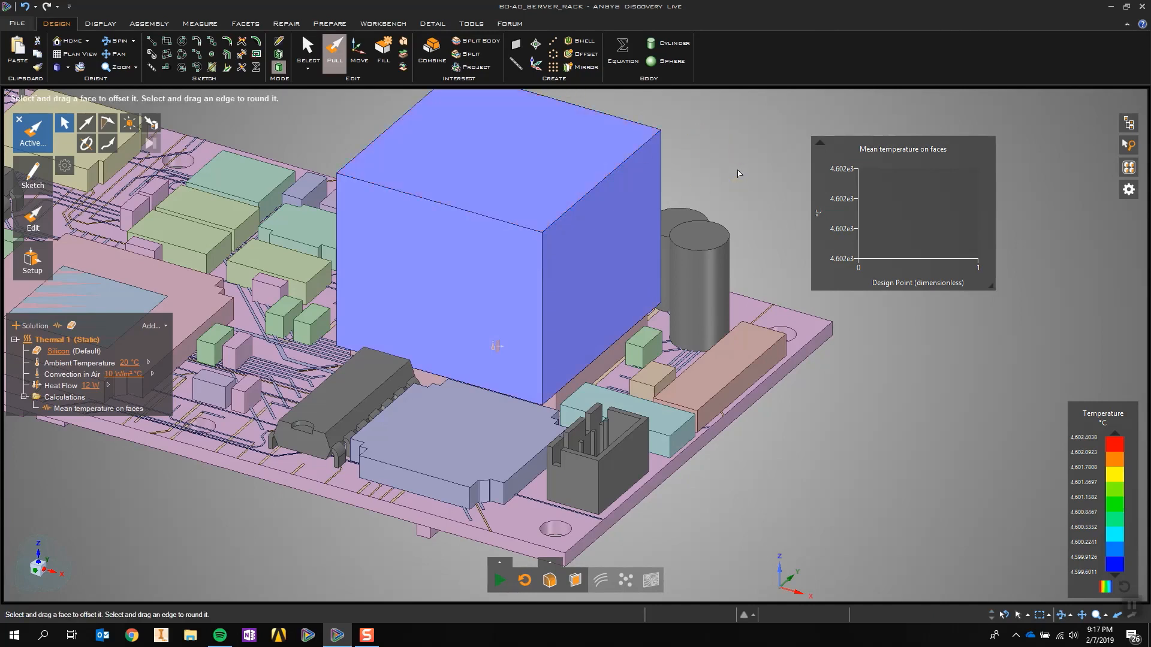
Assign the Copper library material to the block on top of the chip.
key("s")
right_click(574, 170)
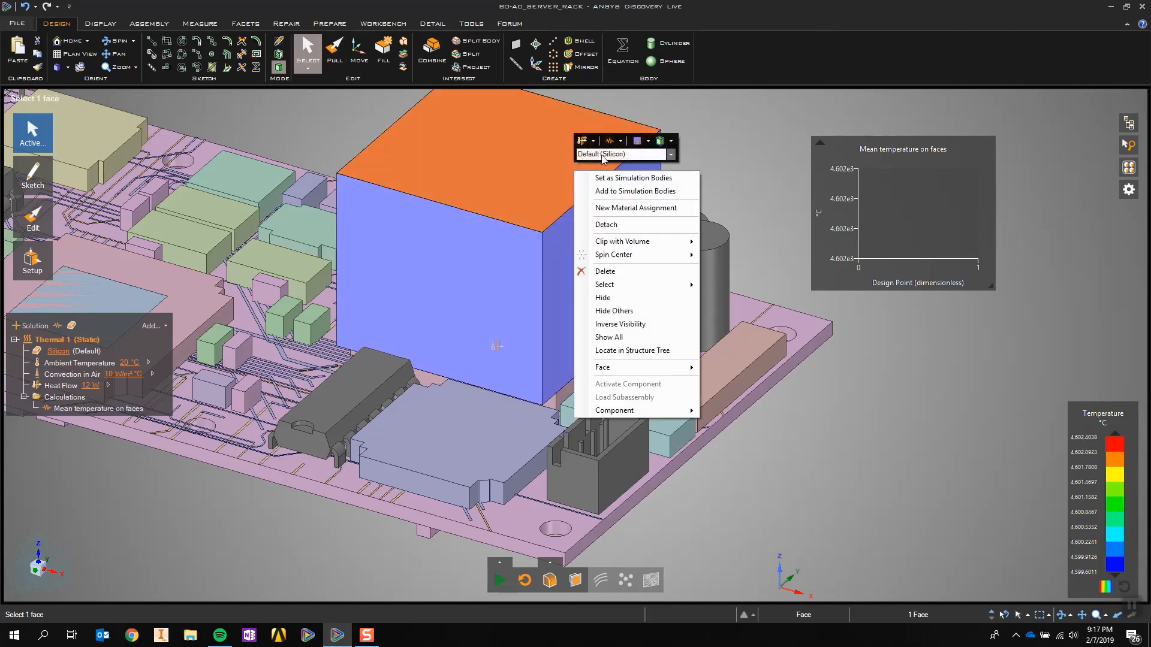
left_click(670, 155)
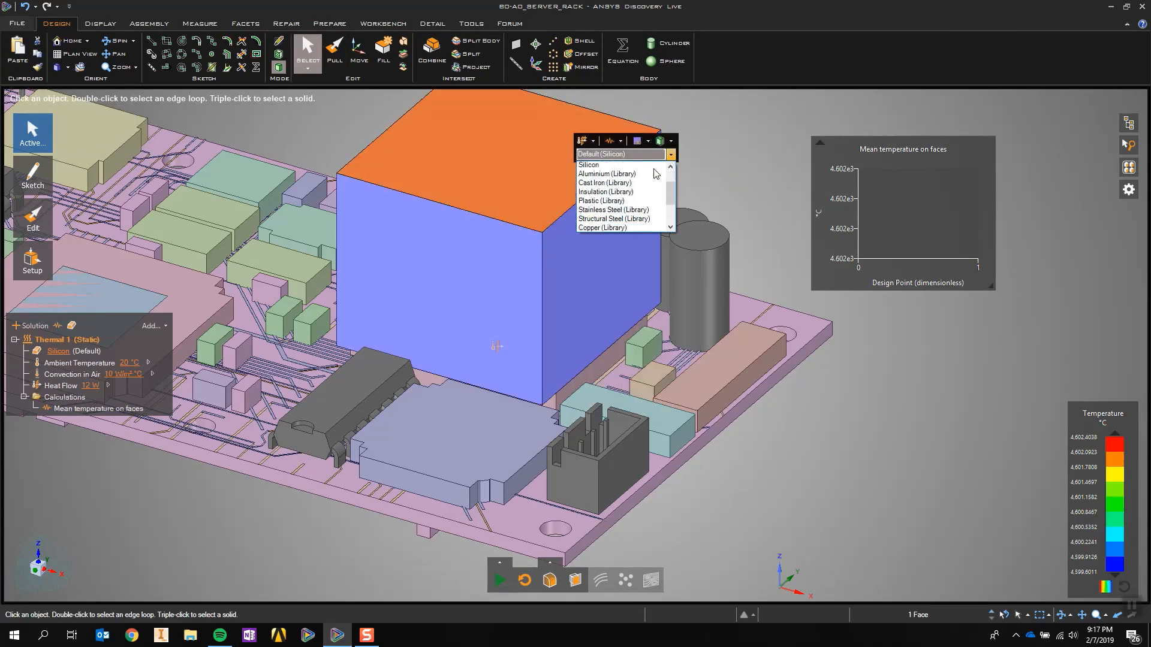
left_click(638, 210)
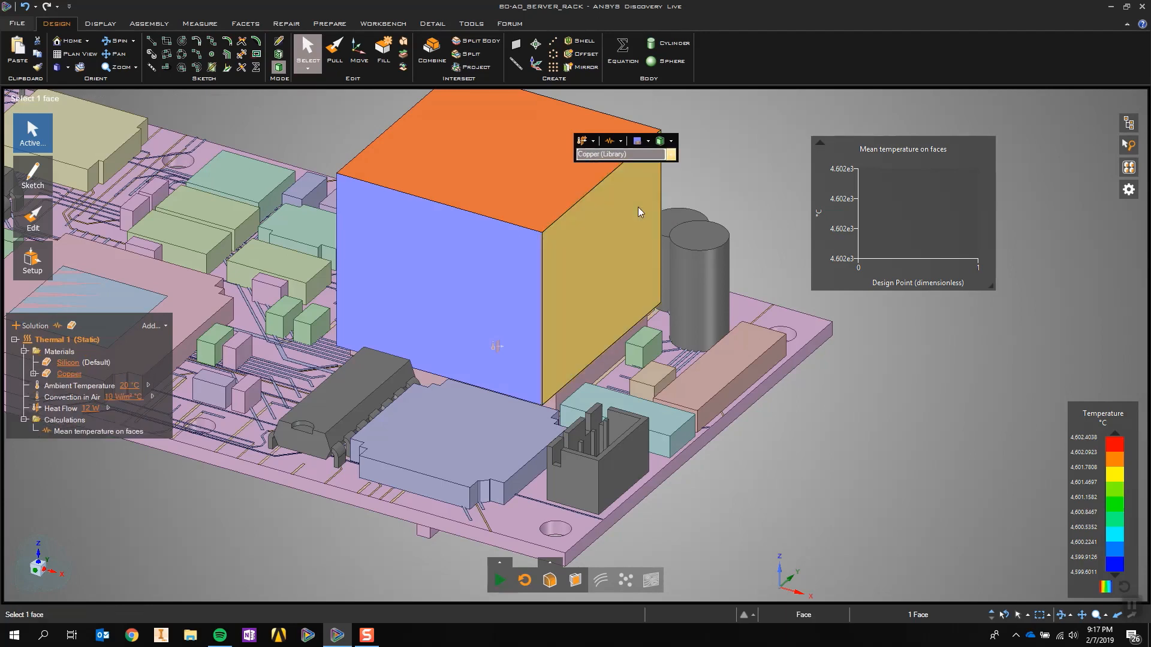
Check the Copper material assignment on the block and run the thermal simulation.
scroll(454, 157, "down", 2)
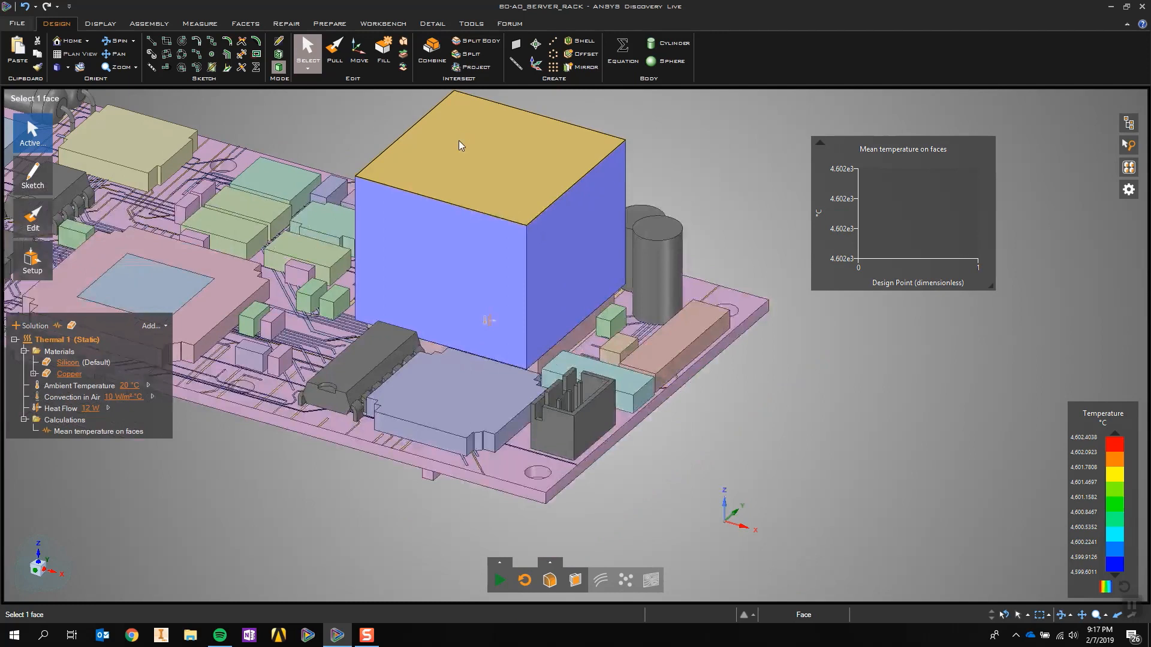
middle_click_drag(462, 147, 492, 192, "shift")
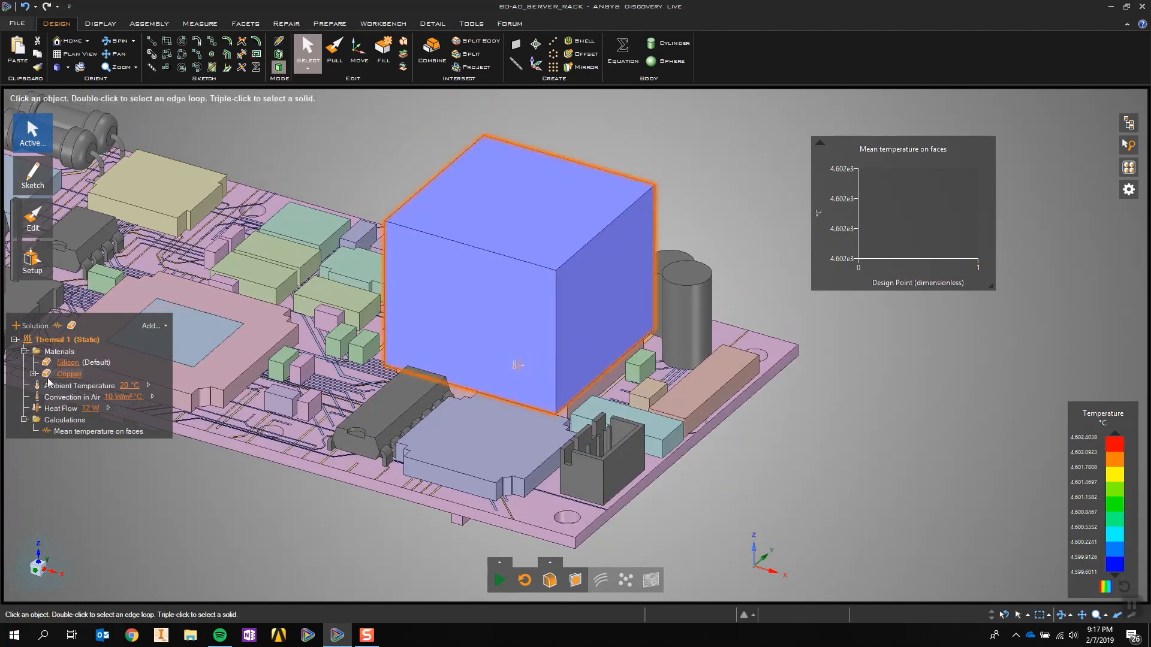
left_click(67, 375)
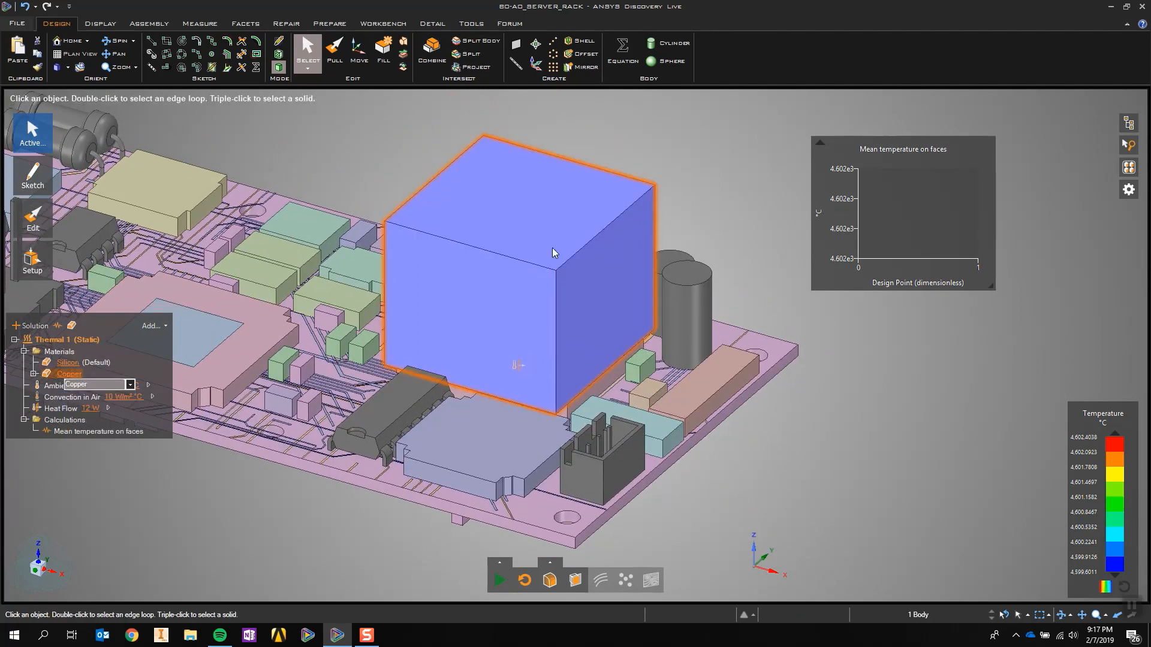
left_click(544, 295)
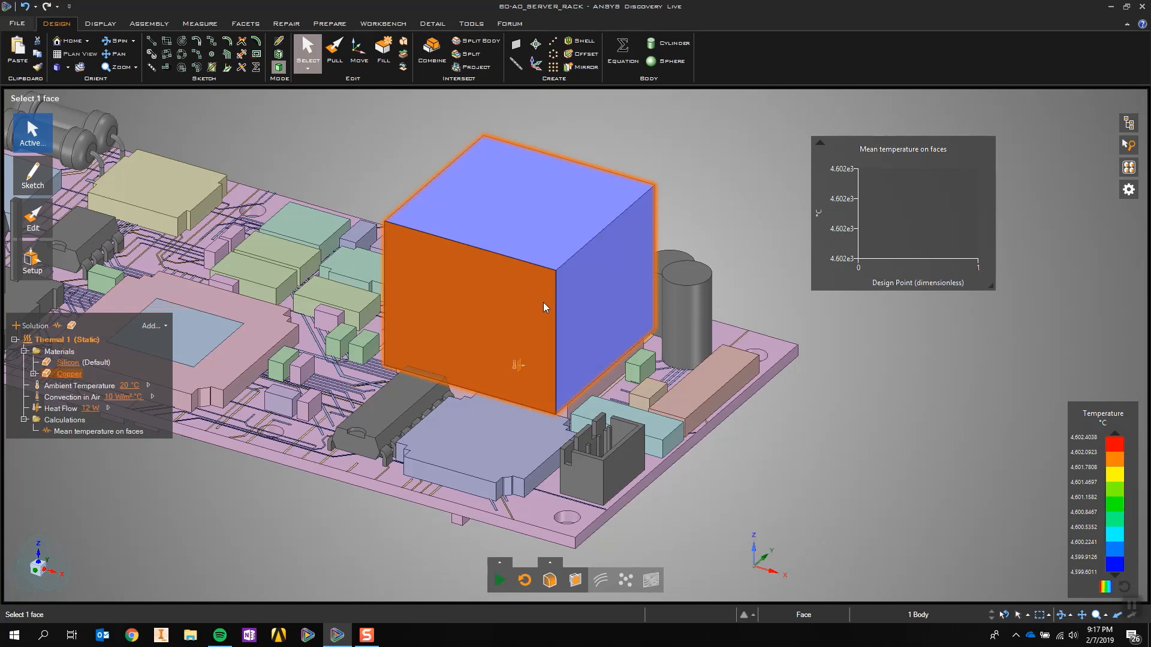
right_click(543, 303)
left_click(574, 322)
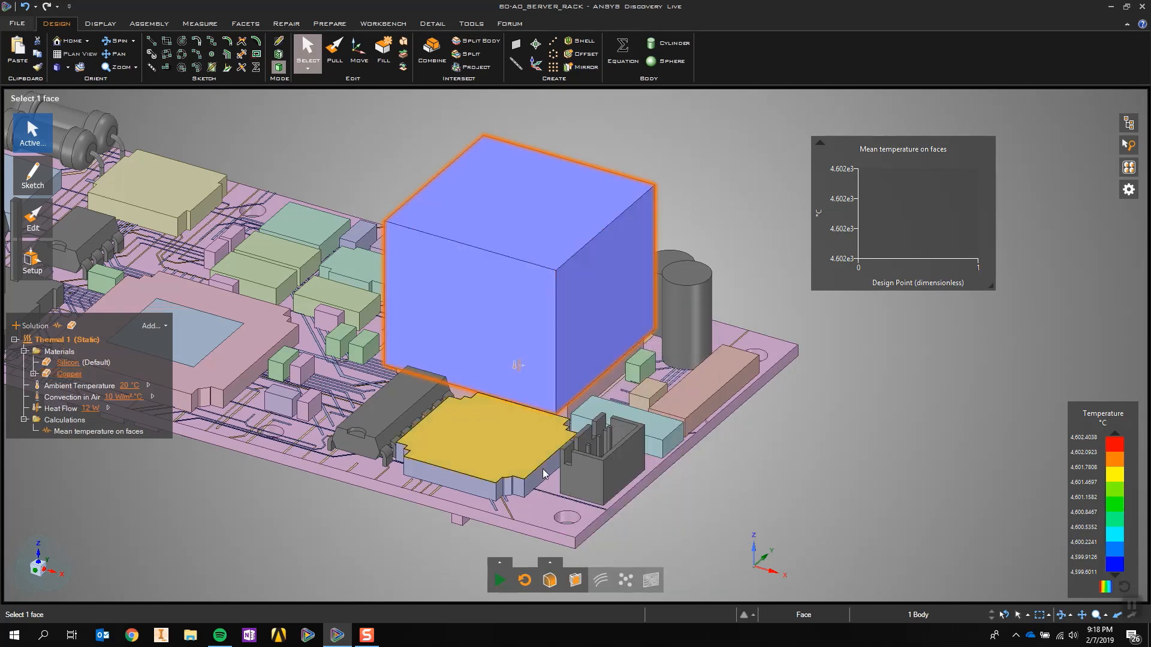
left_click(502, 580)
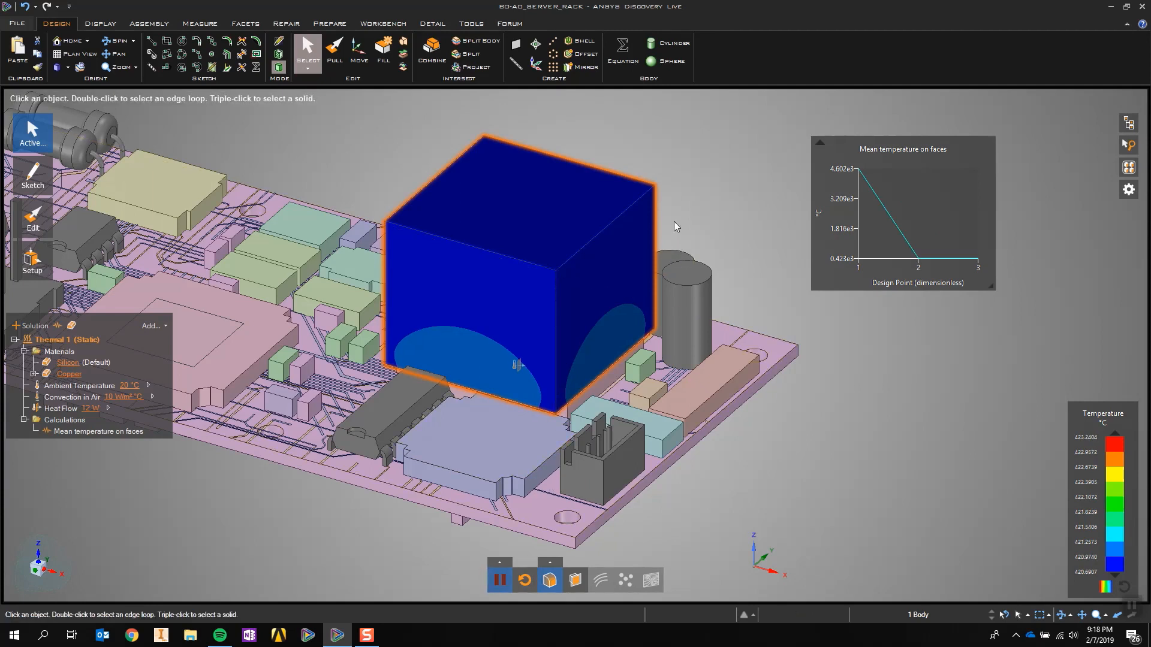
Set the copper block's height to 2 mm using a ruler dimension on its top face in Pull.
left_click(565, 199)
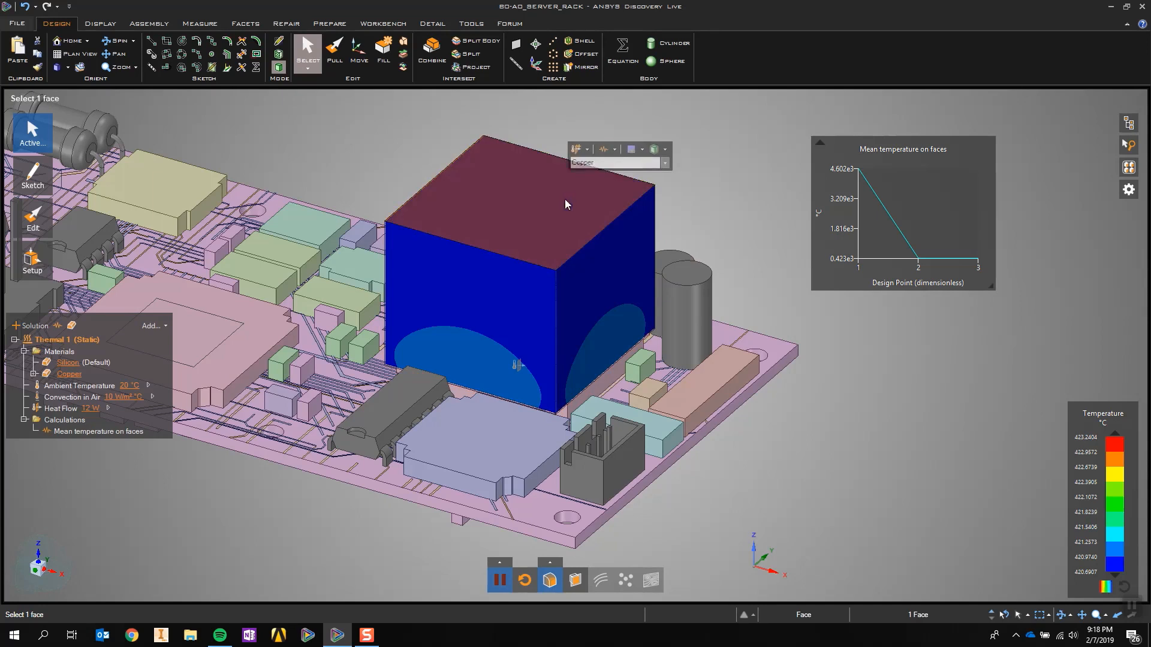
left_click(334, 51)
mouse_move(65, 166)
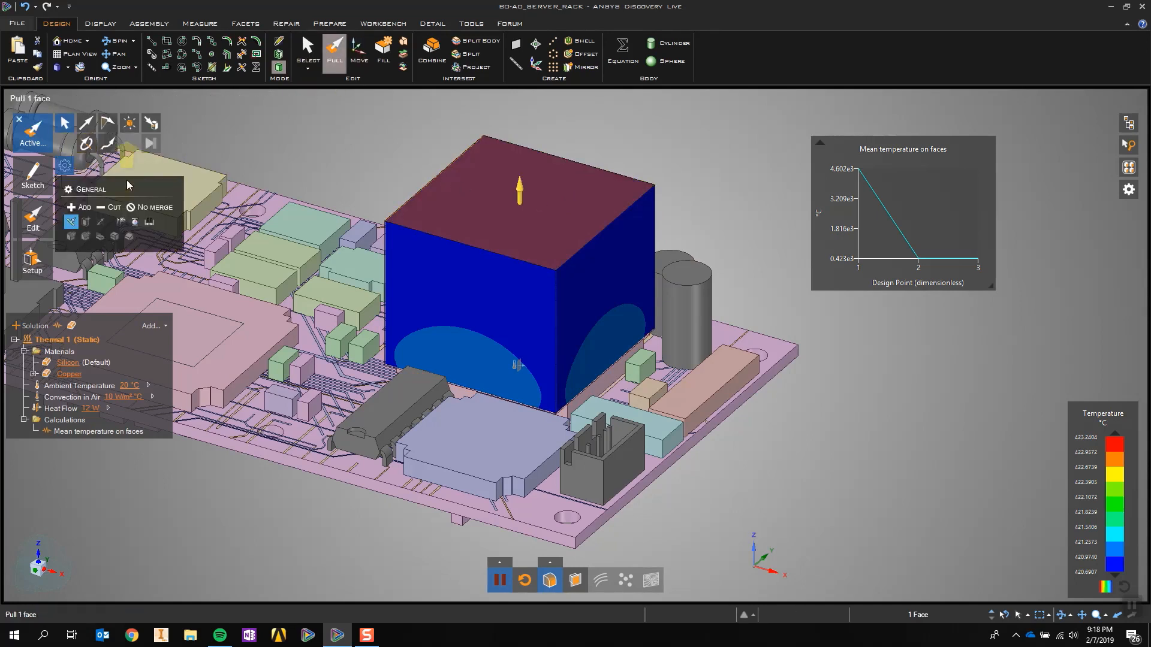
left_click(149, 223)
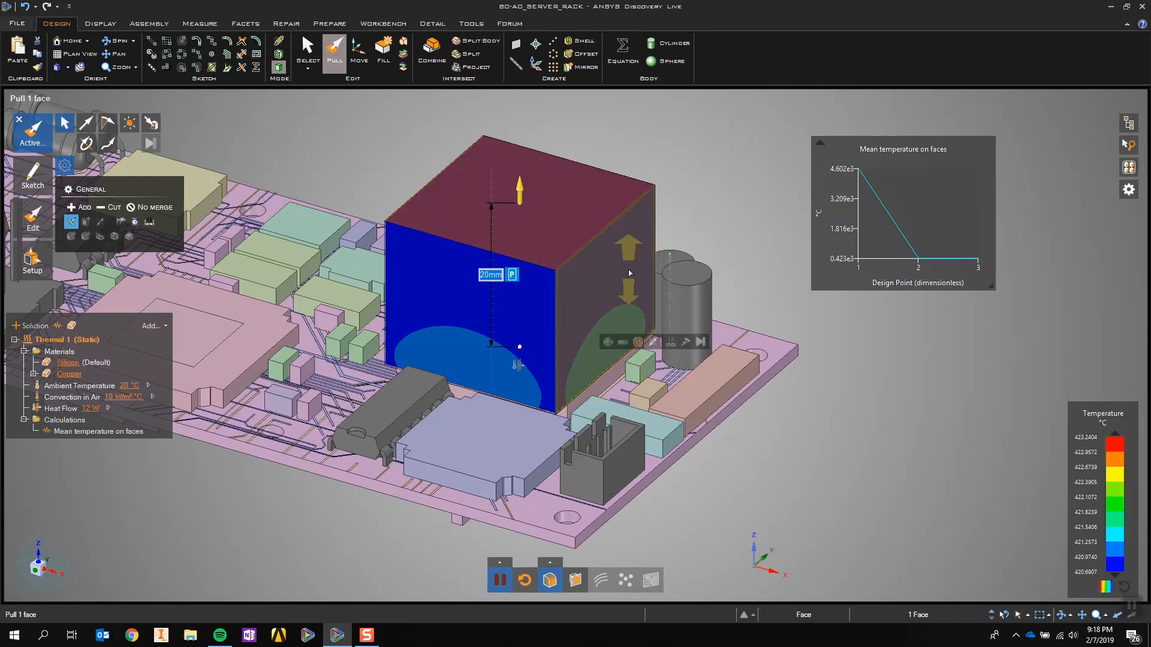
type("2")
key("Return")
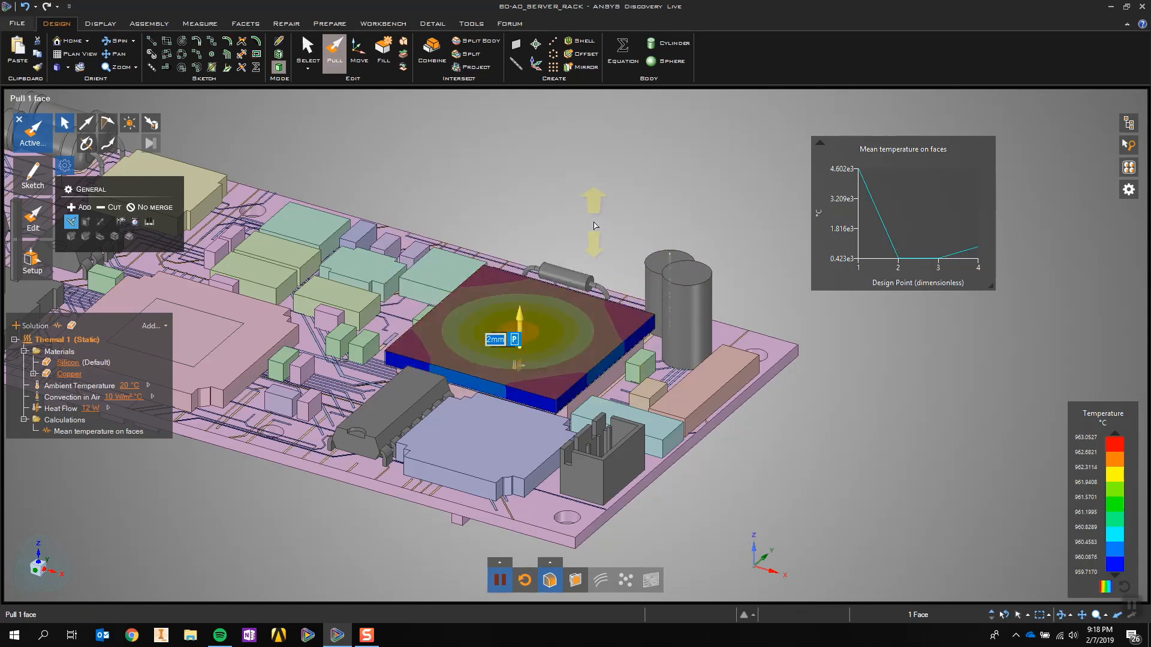
left_click(595, 225)
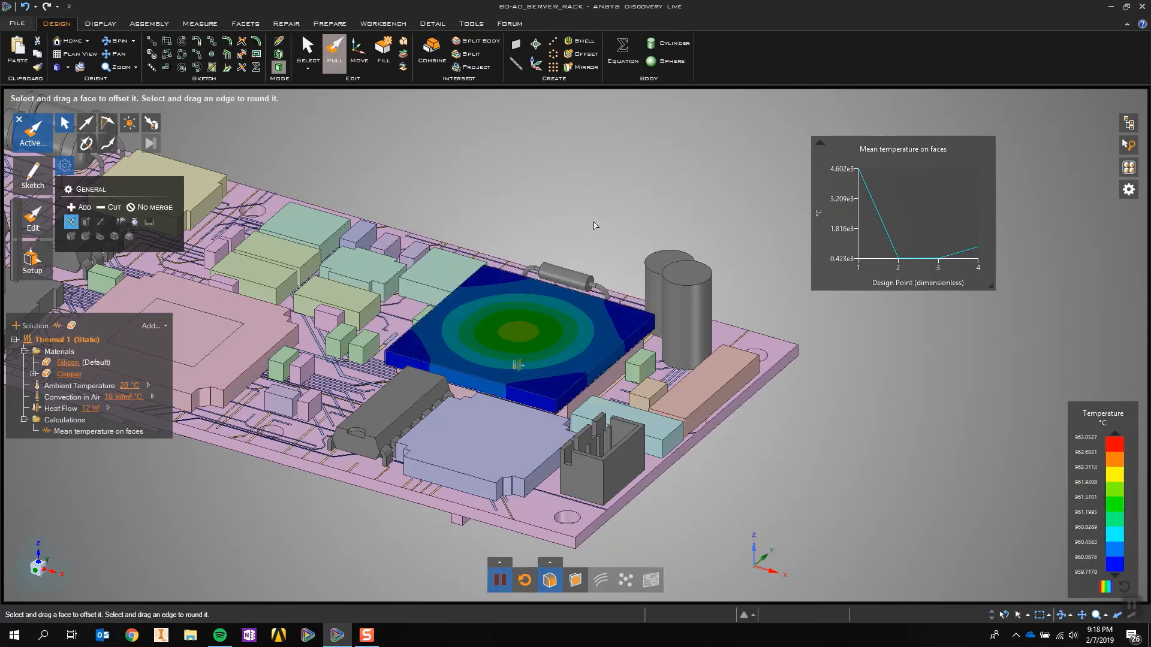
Sketch a 1 mm square on the copper block's top face, near its back corner.
left_click(491, 276)
key("s")
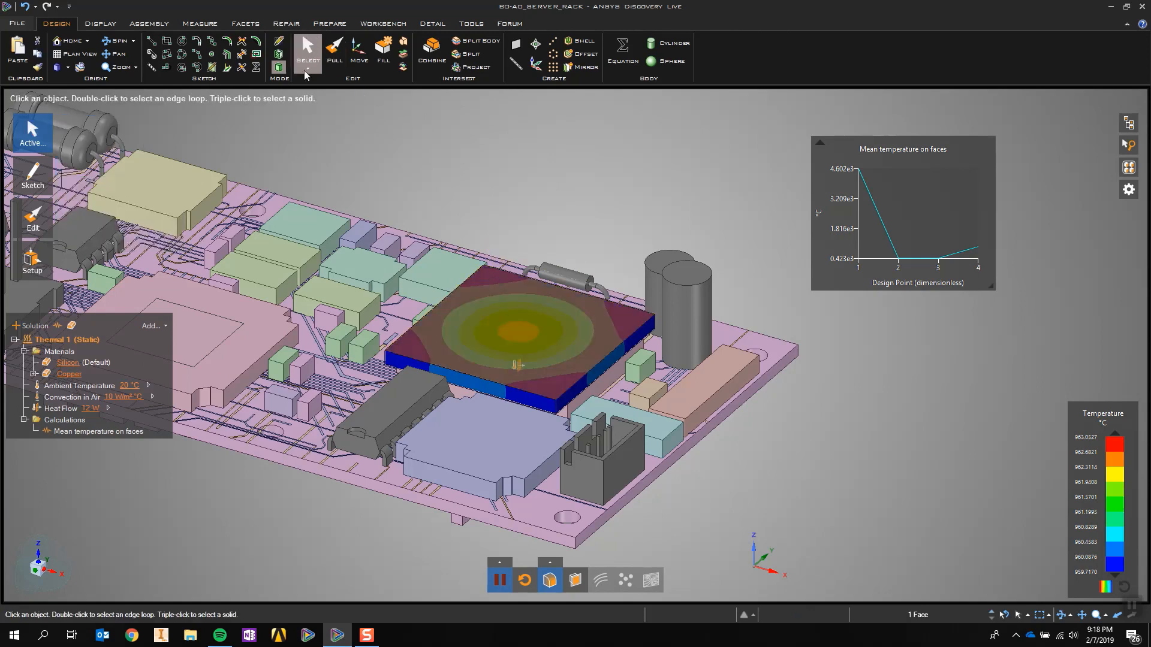
left_click(166, 40)
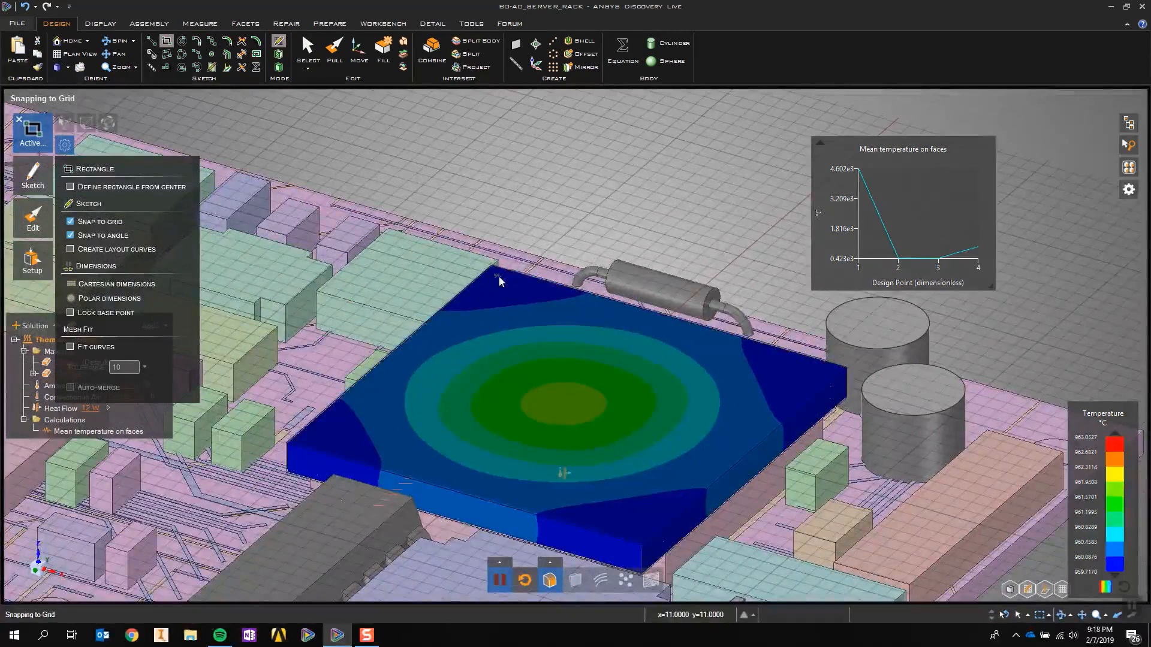
left_click(498, 276)
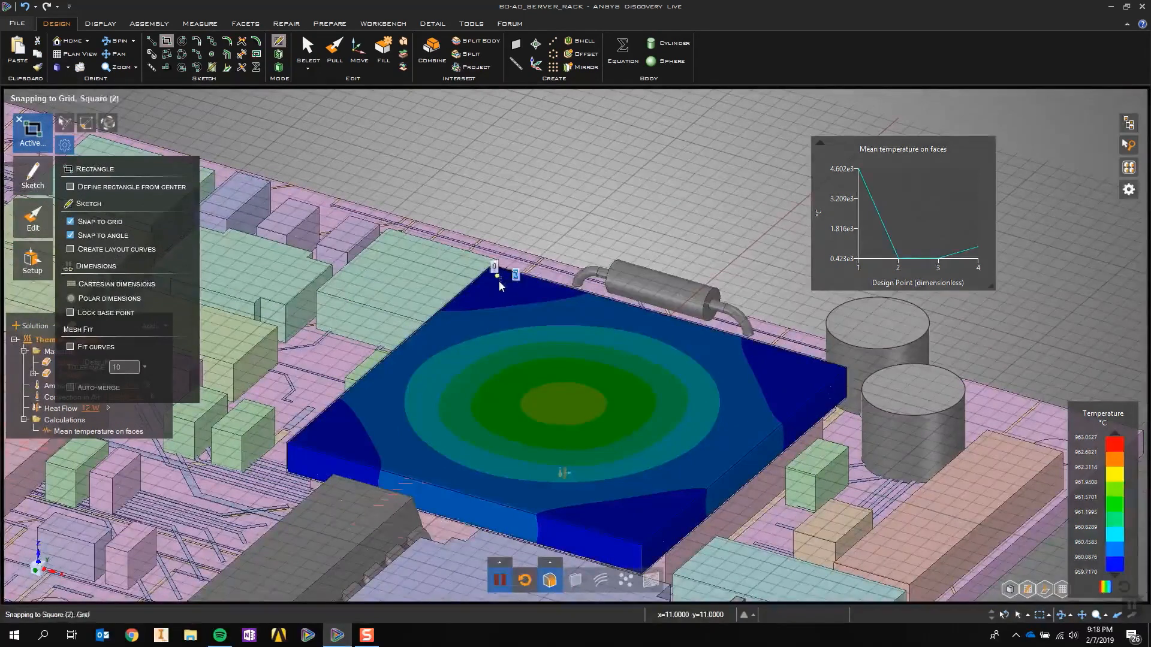
left_click(502, 289)
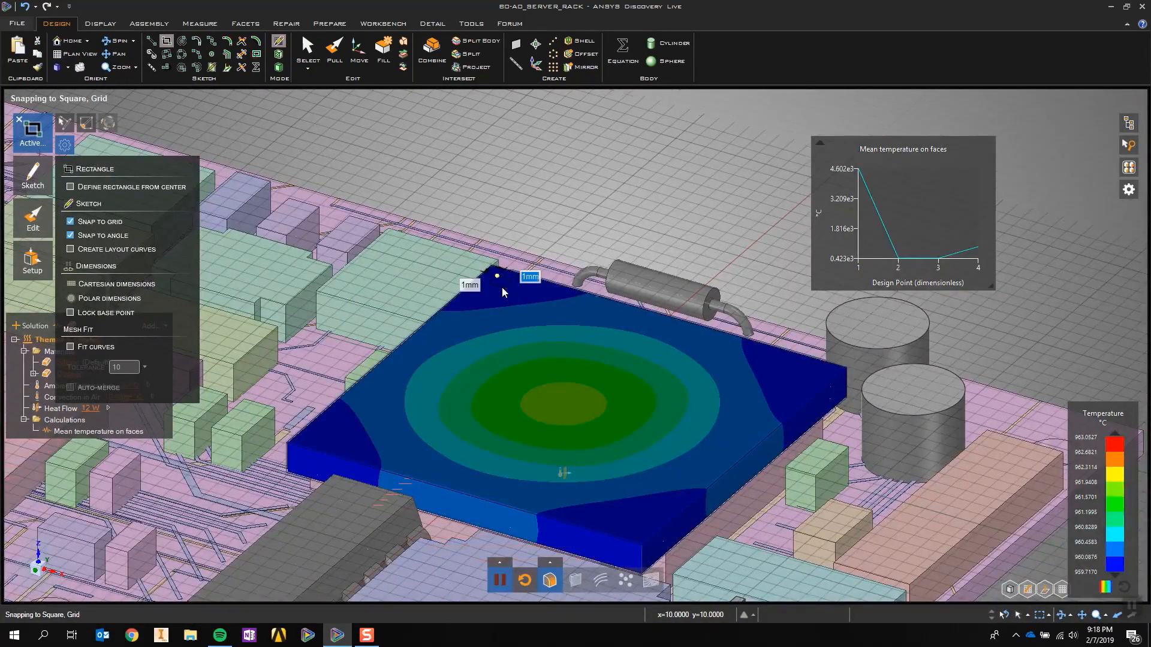
Pull the small square upward by 20 mm into a tall pin.
left_click(338, 60)
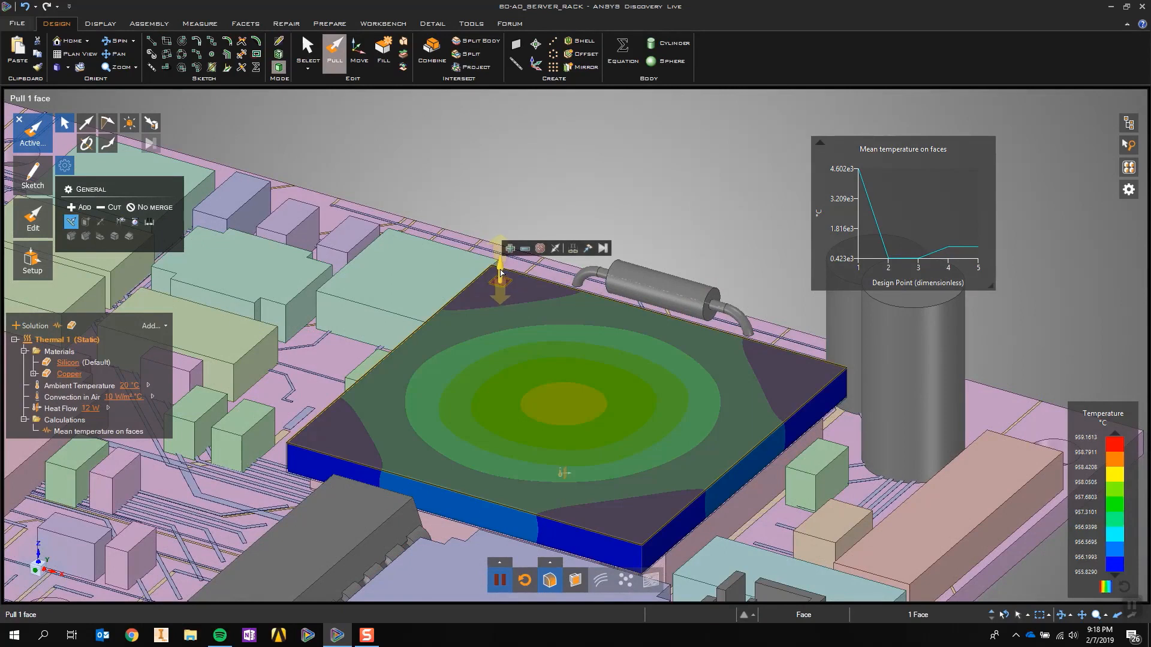
left_click_drag(499, 276, 497, 218)
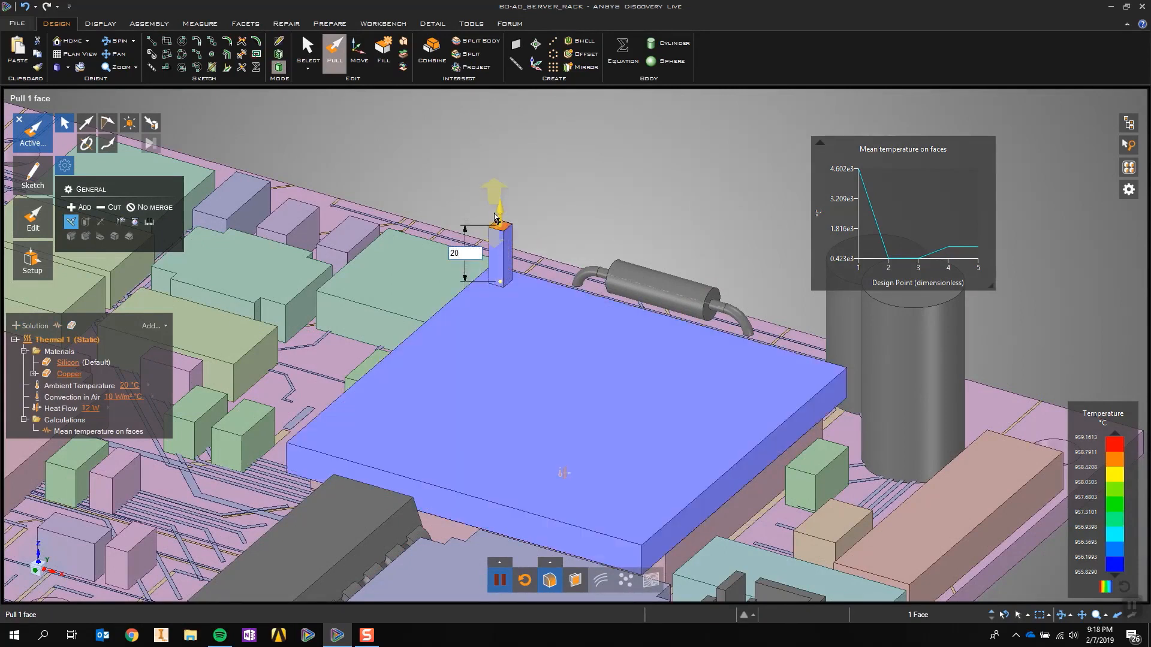
key("Return")
scroll(585, 165, "down", 3)
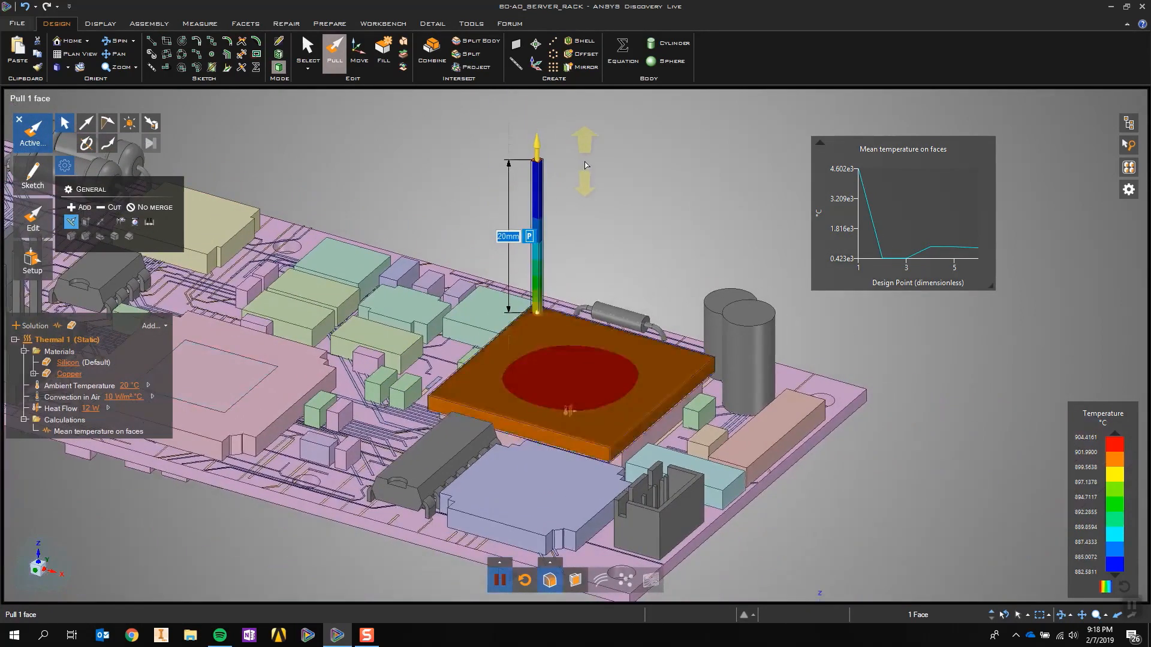
key("Escape")
key("Escape")
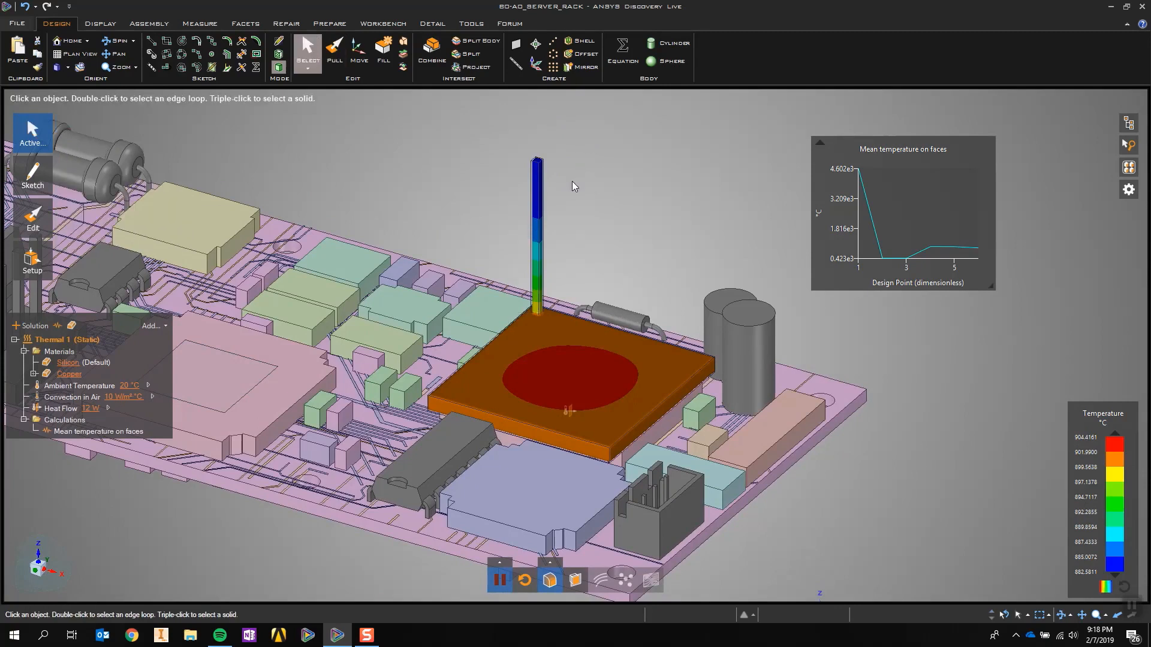
Fill the block's top face with a grid pattern of the pin, using 1 mm X and Y spacing and a 0.5 mm margin.
left_click_drag(572, 181, 507, 141)
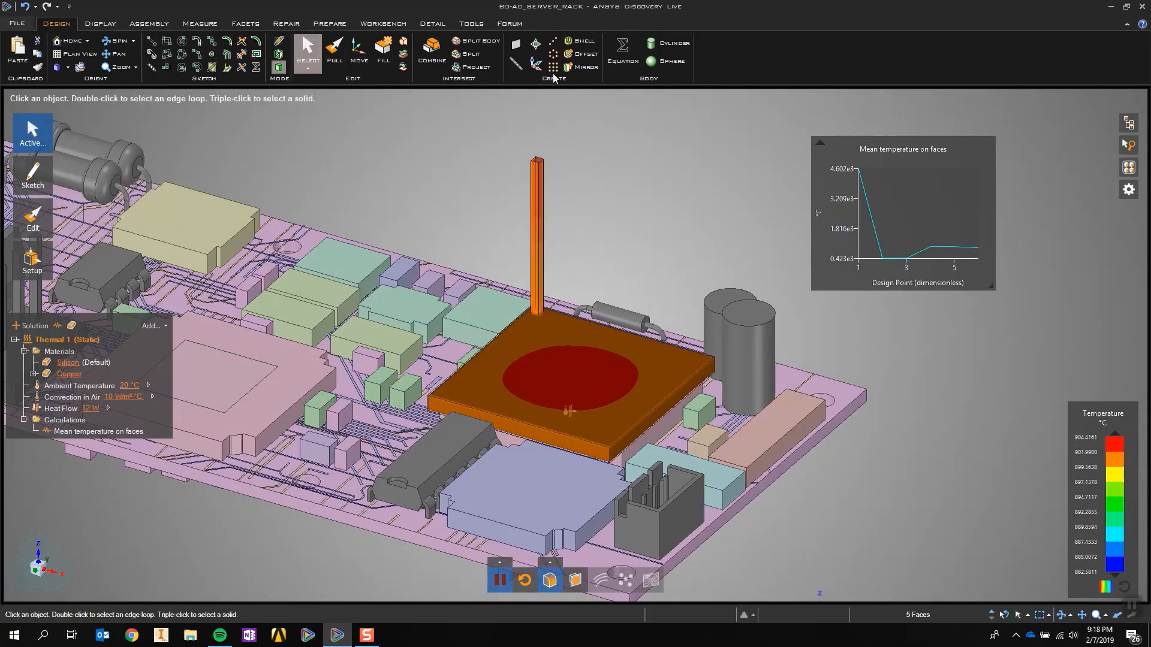
left_click(552, 66)
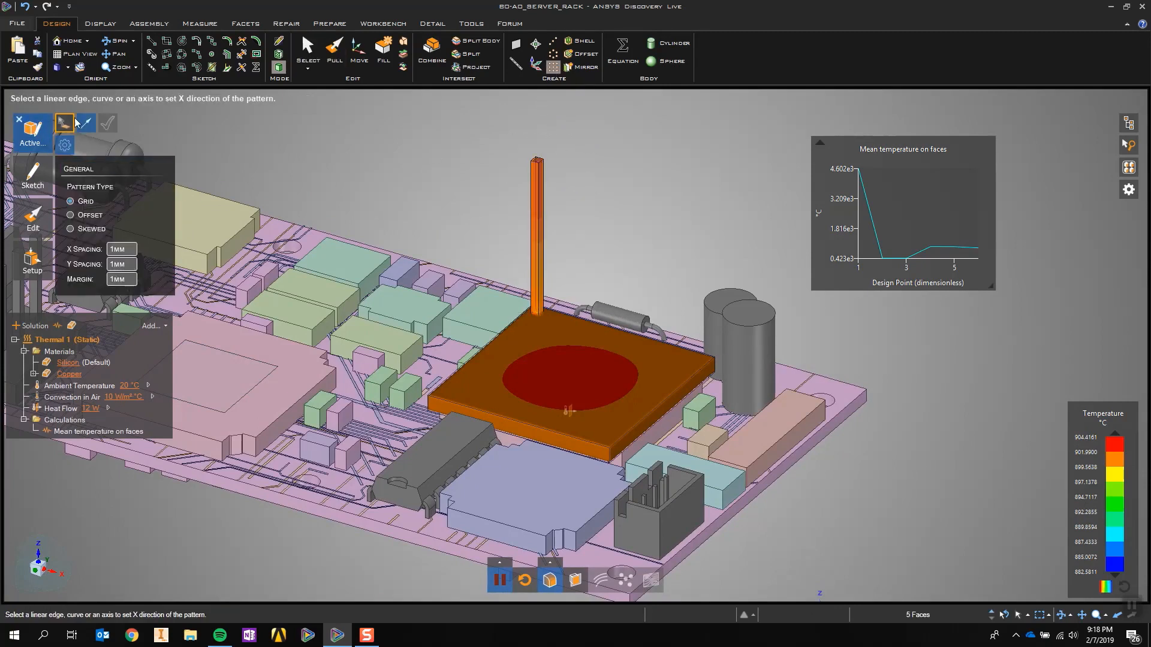
left_click(621, 331)
scroll(632, 343, "up", 2)
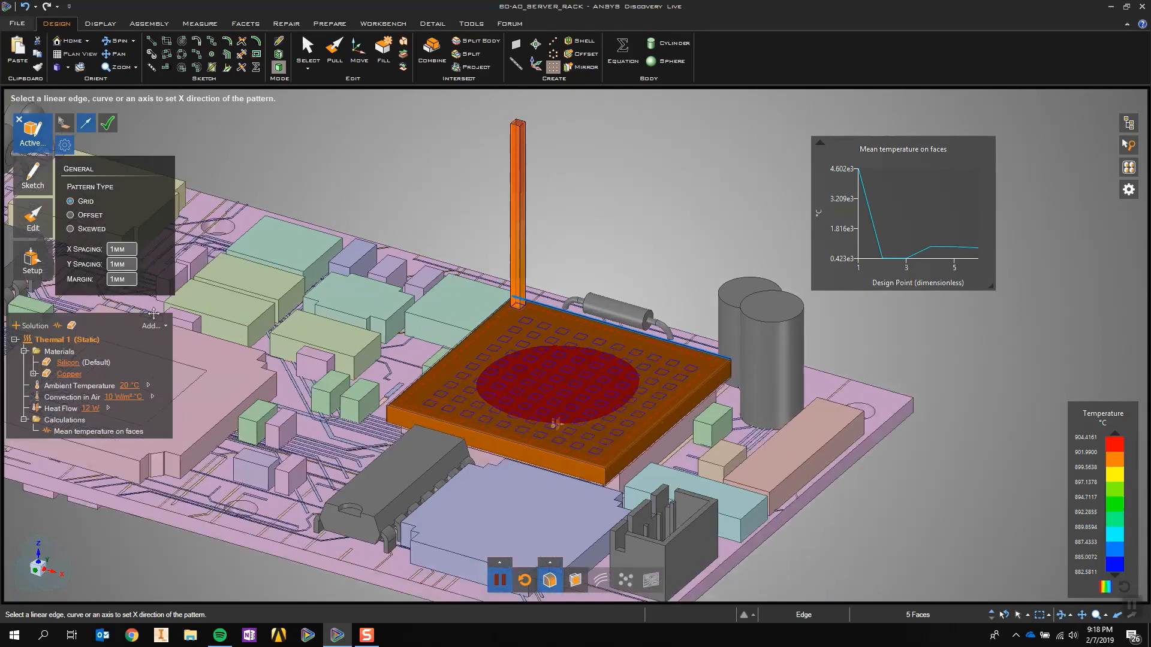
type("0.5")
key("Return")
left_click(109, 128)
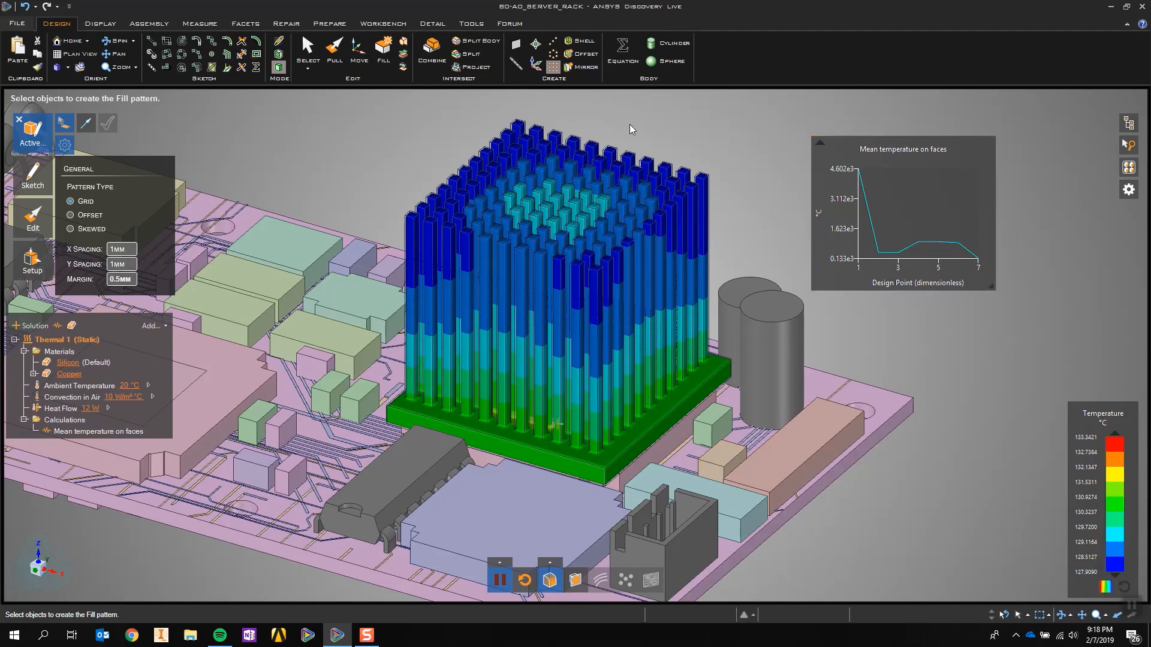
Undo the pin fill pattern and thin the single 20 mm pin by pulling its side face inward 0.5 mm.
key("ctrl+z")
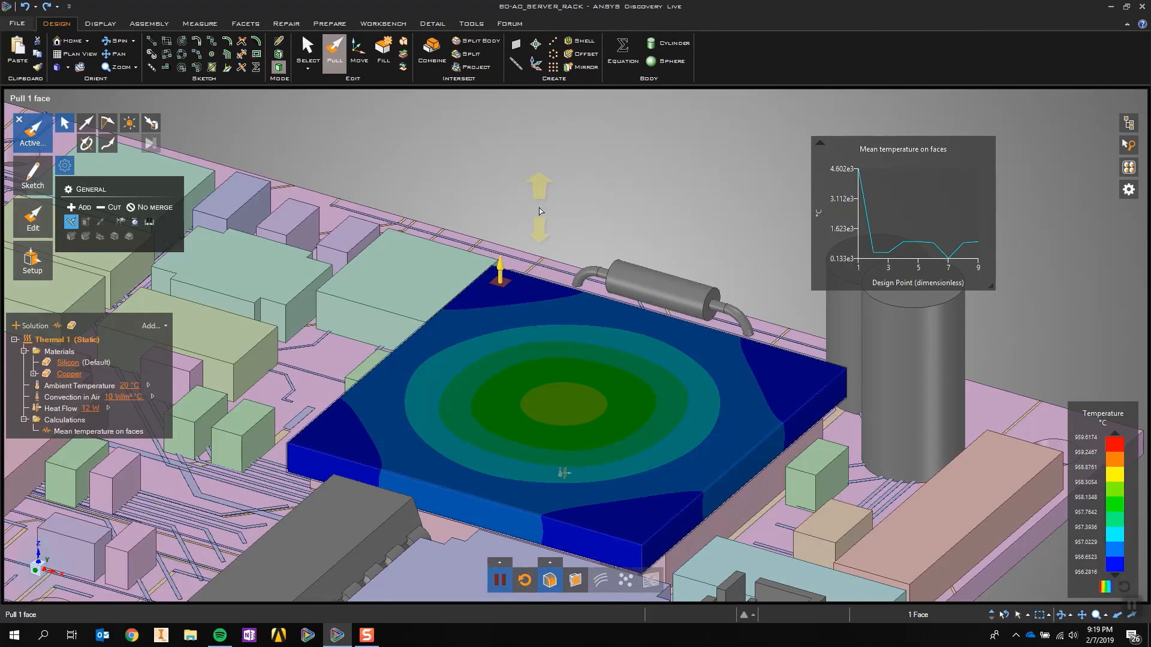
left_click_drag(540, 211, 510, 174)
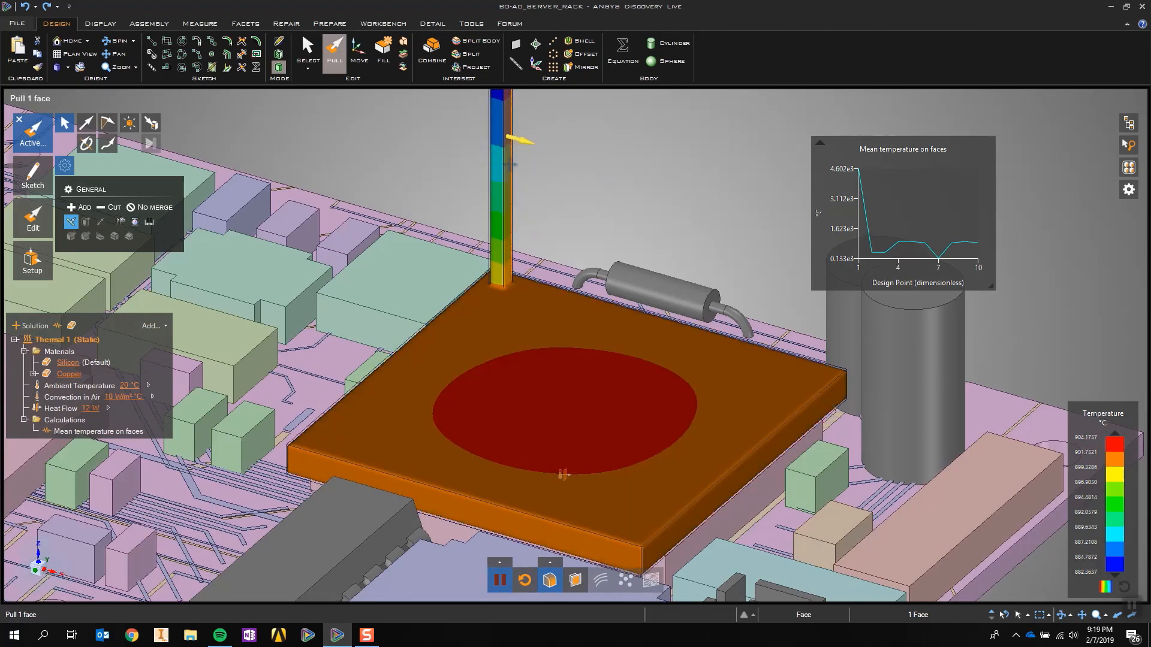
middle_click_drag(510, 174, 477, 234, "shift")
left_click_drag(480, 220, 486, 222)
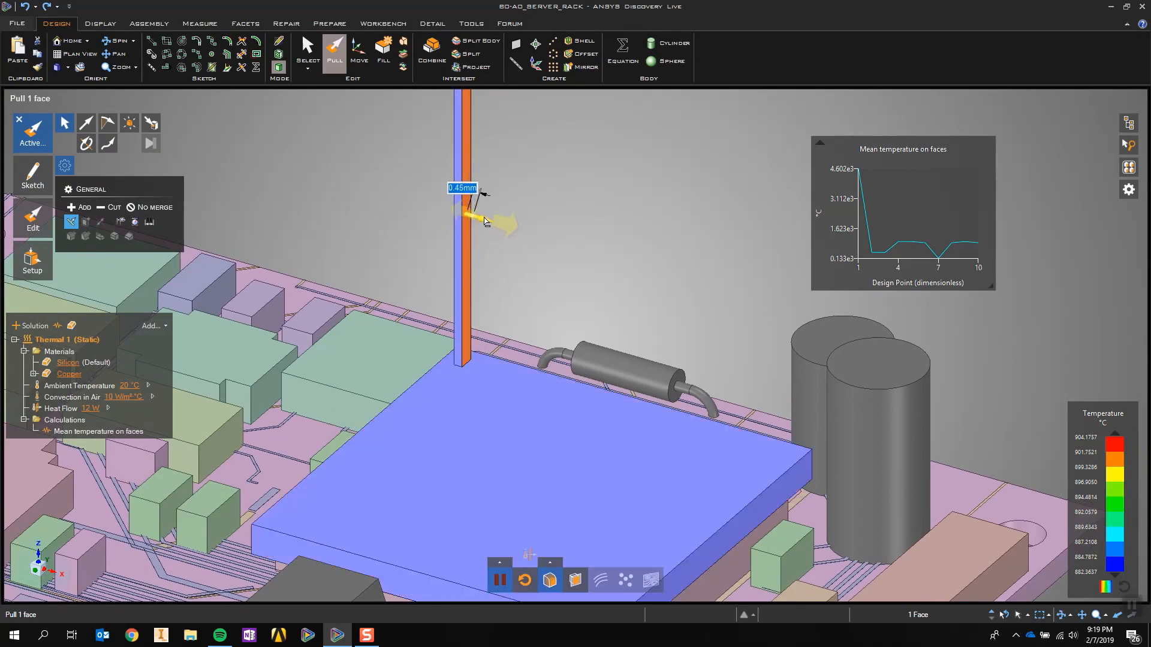
type("0.5")
key("Return")
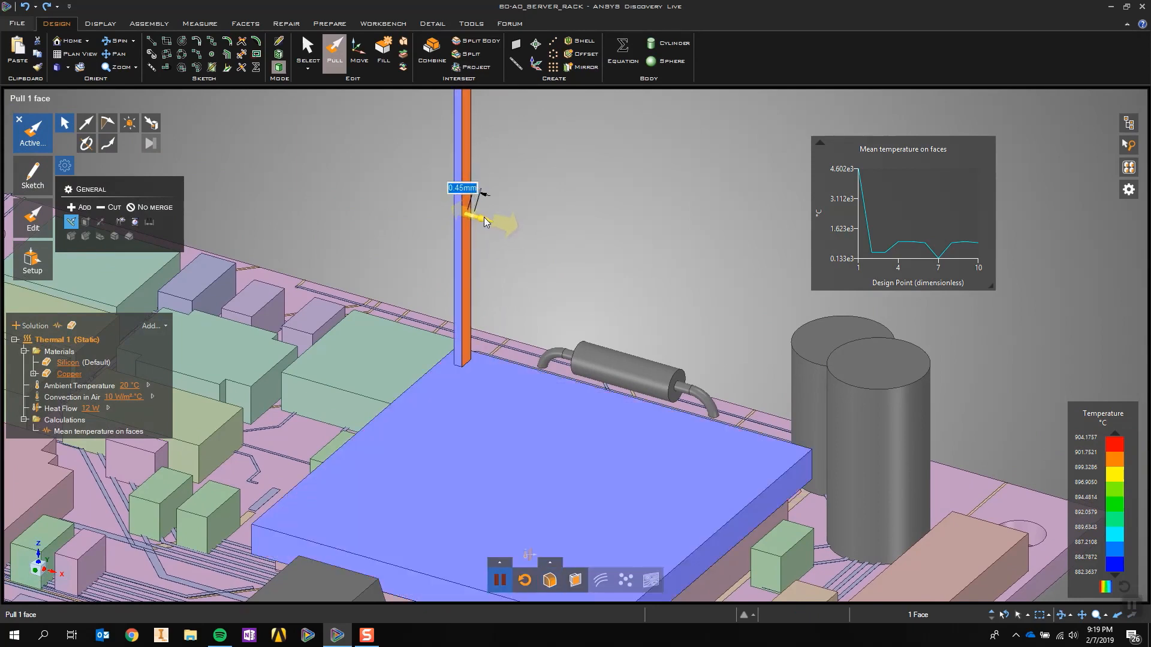
key("Escape")
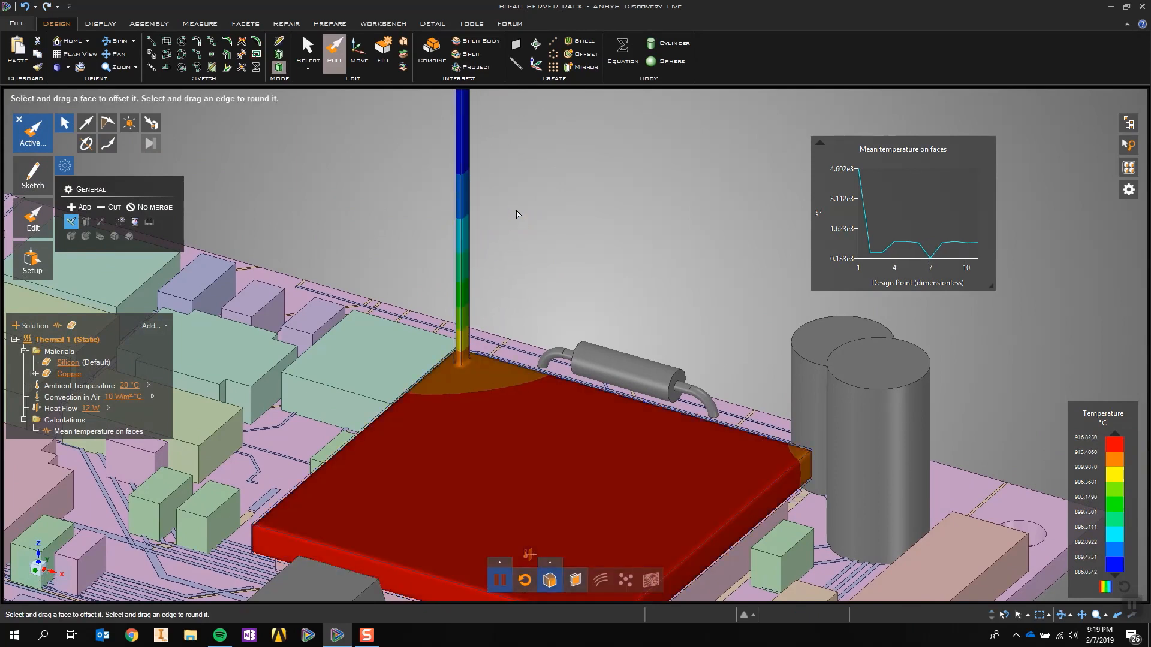
Create a grid fill pattern of the thinned pin along the block's back edge direction with 0.5 mm X spacing and 0.75 mm Y spacing.
scroll(515, 207, "down", 5)
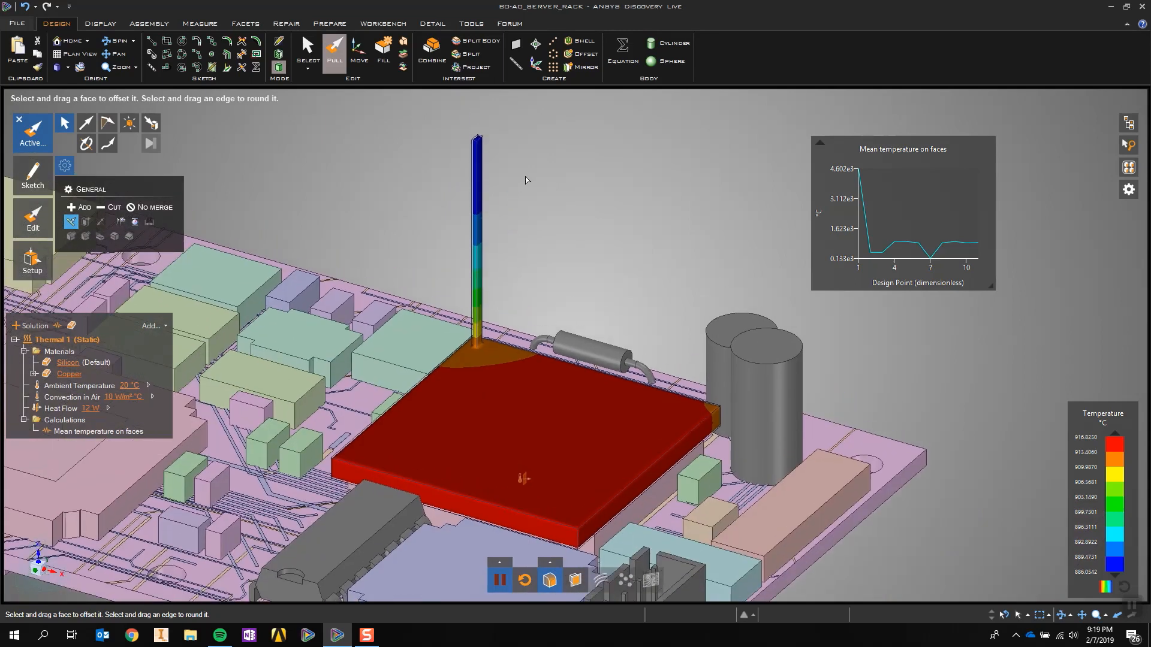
left_click(552, 67)
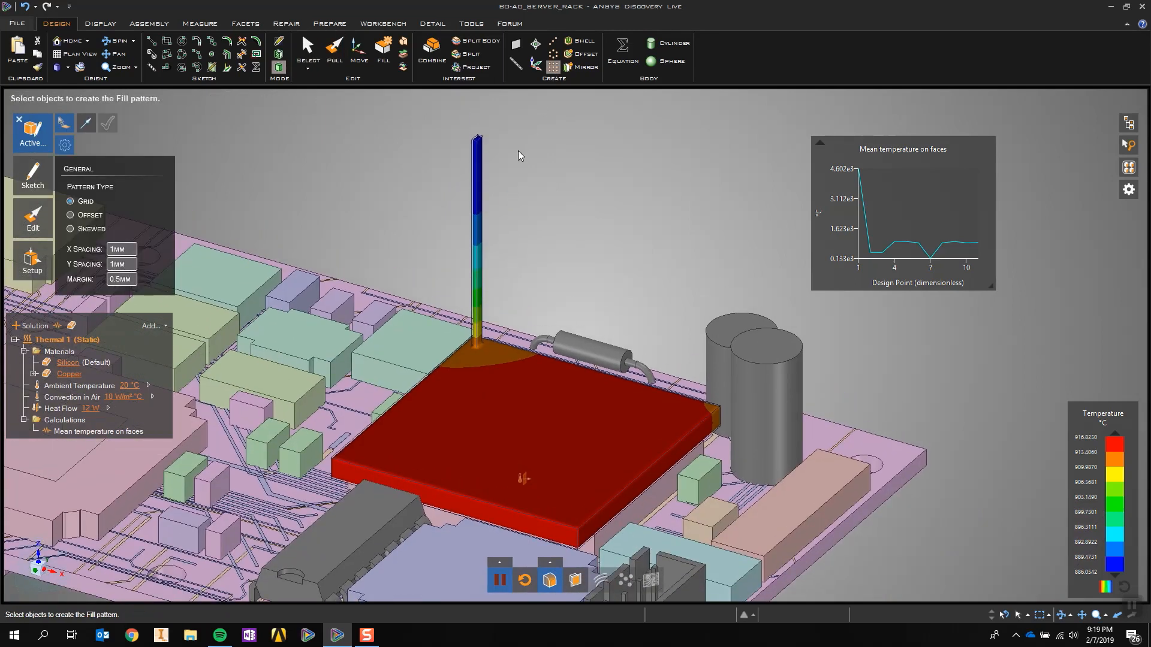
left_click_drag(510, 157, 459, 121)
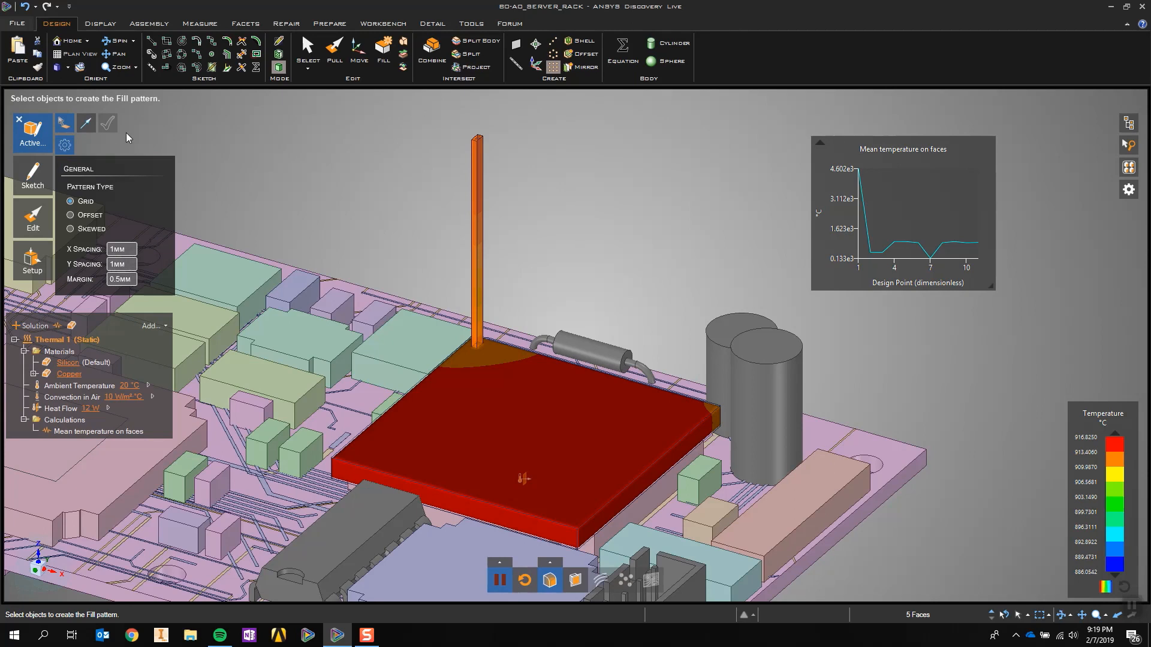
left_click(90, 128)
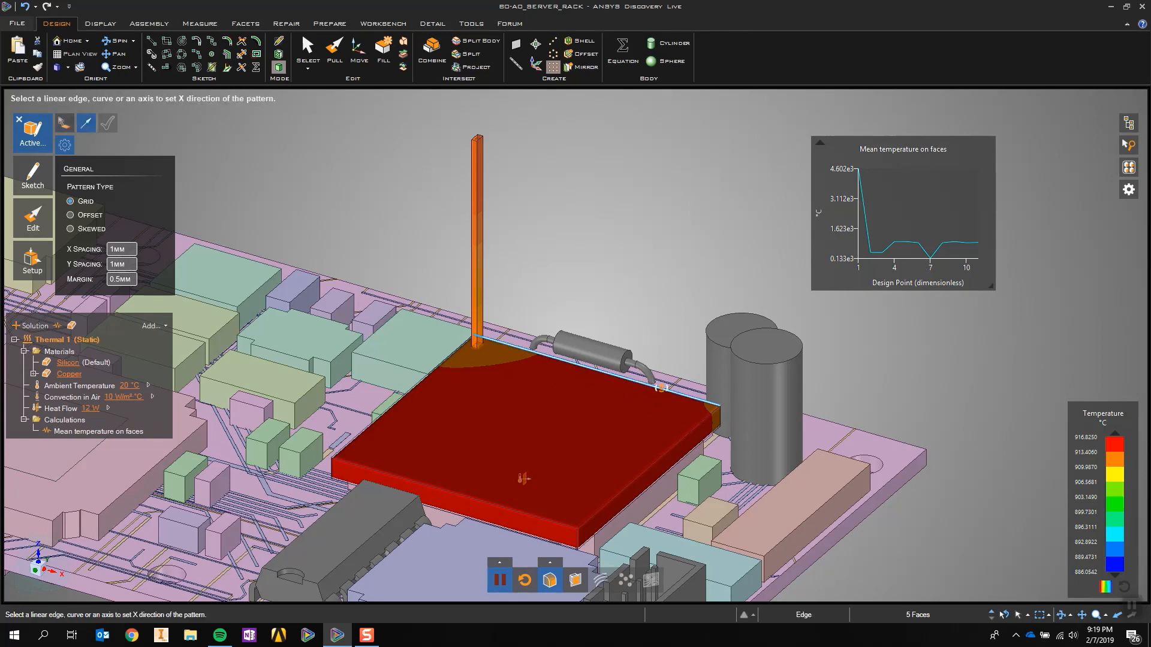
left_click(128, 250)
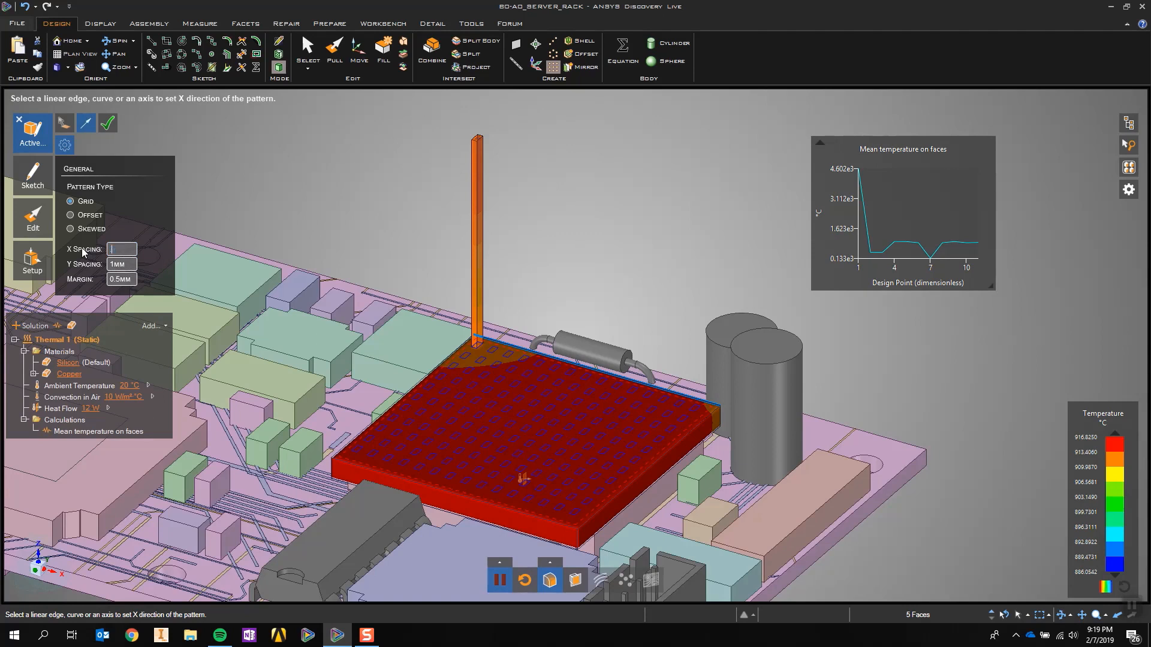
type(".5")
left_click(111, 268)
type(".75")
key("Return")
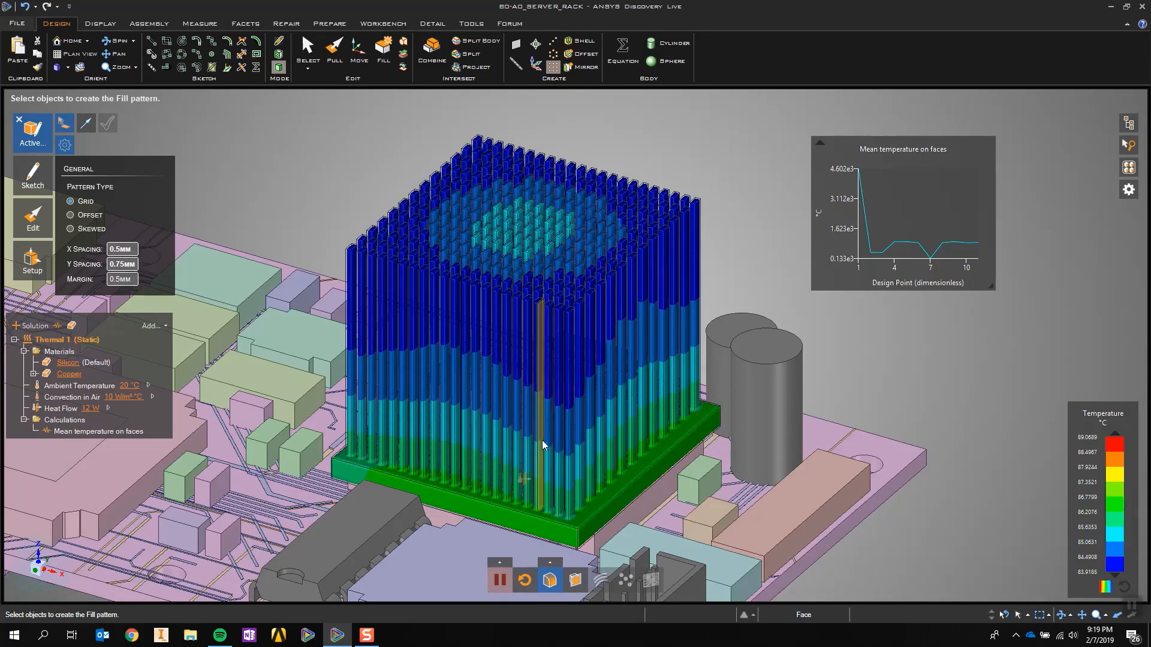
Isolate the heat sink and the chip beneath it by hiding all other bodies.
mouse_move(556, 460)
middle_mouse_down()
mouse_move(584, 477)
mouse_move(570, 459)
middle_mouse_up()
left_click(571, 459)
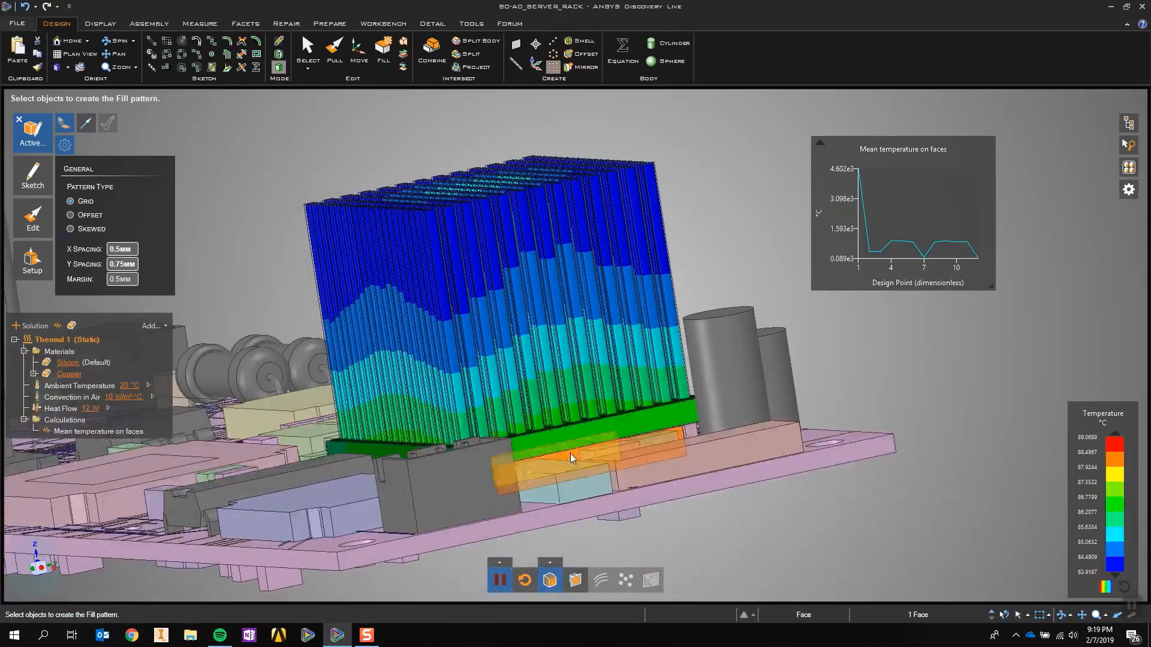
left_click(574, 448, "ctrl")
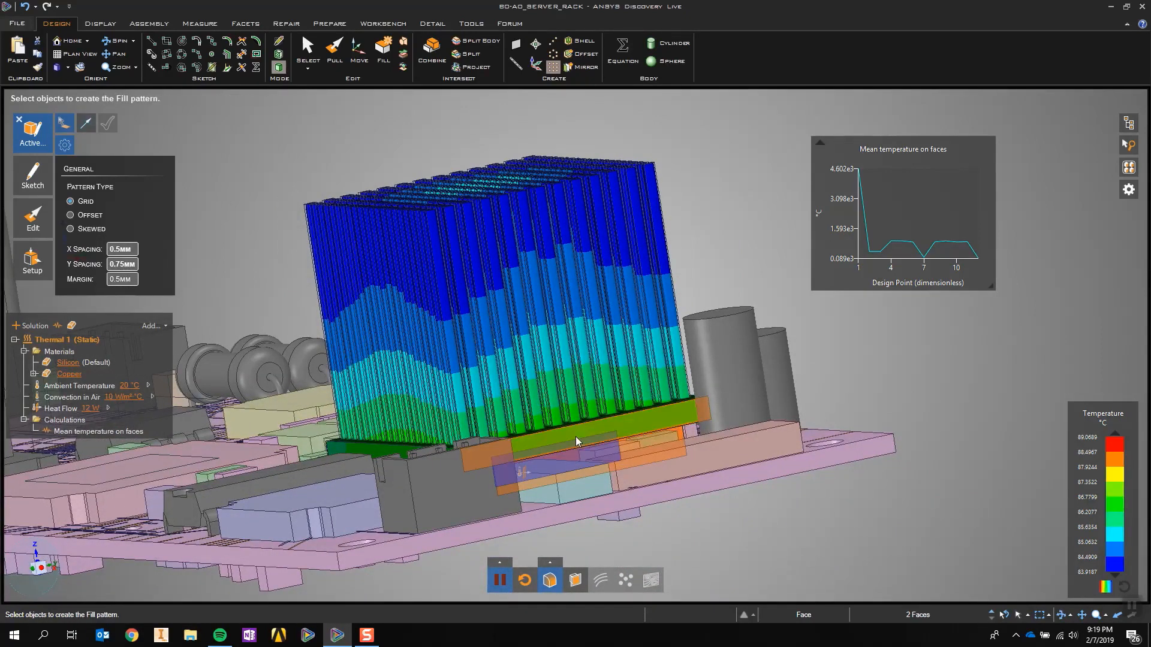
right_click(577, 442)
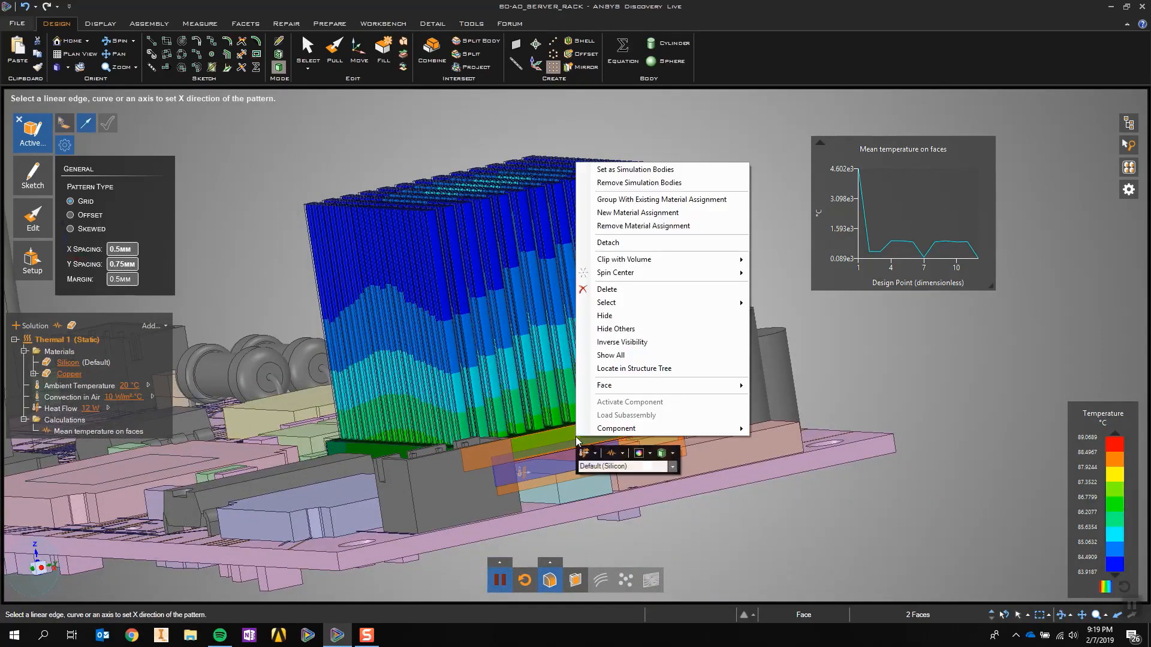
left_click(618, 329)
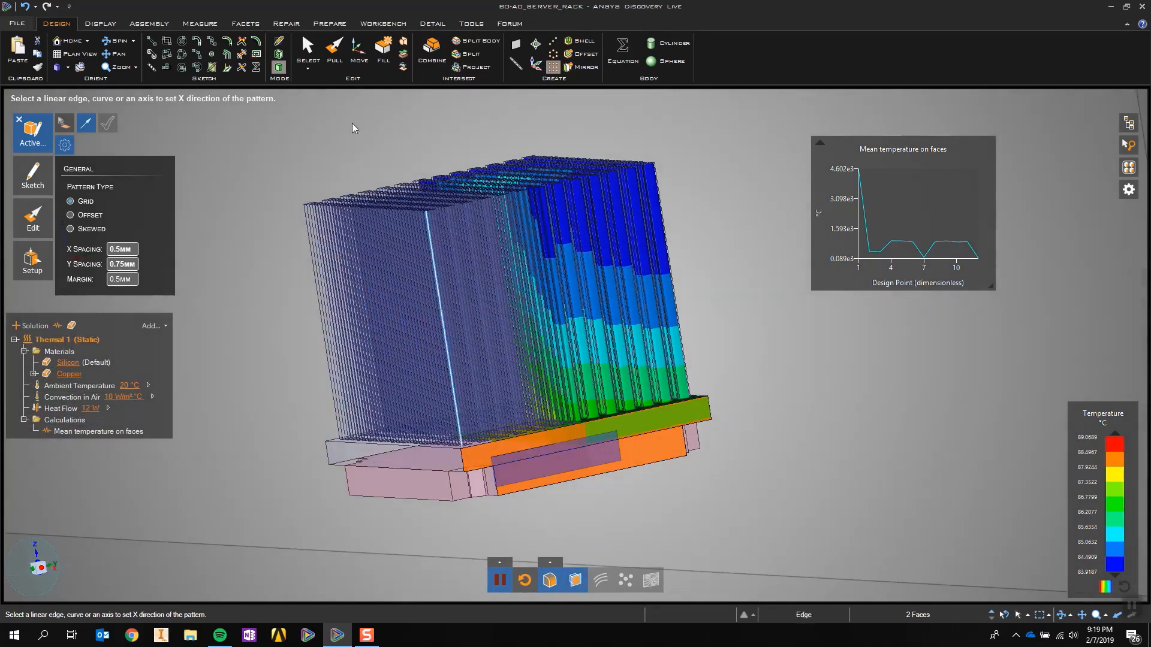
Switch to a straight side view and hide the chip housing beneath the heat sink's base.
left_click(34, 572)
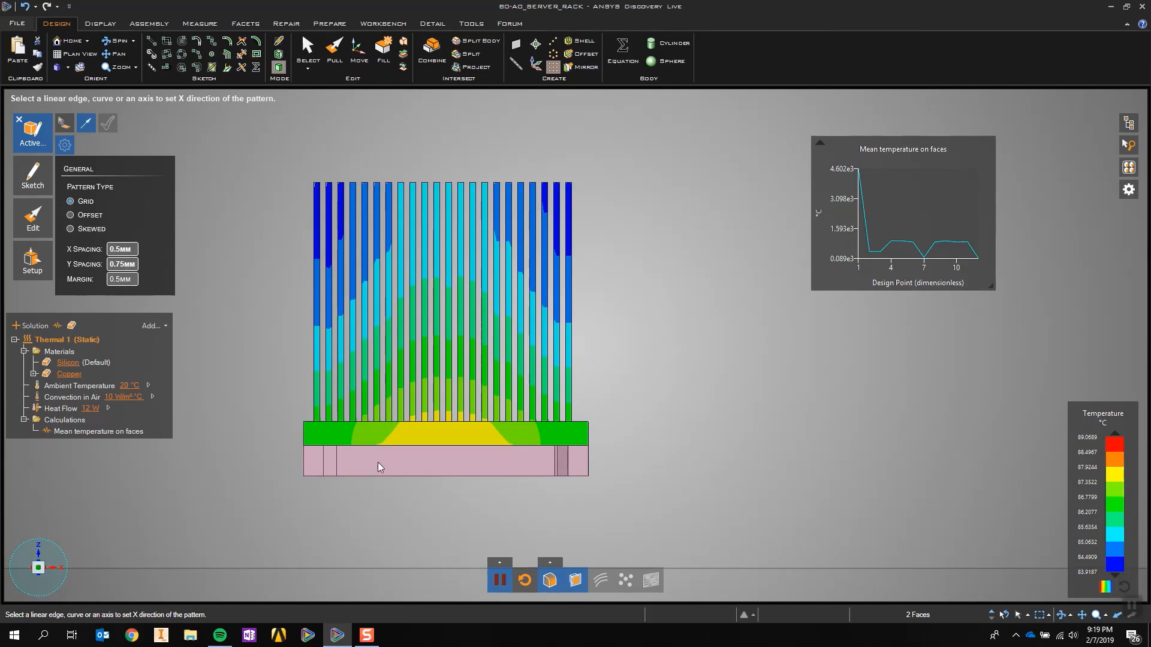
right_click(378, 467)
key("Escape")
right_click(331, 478)
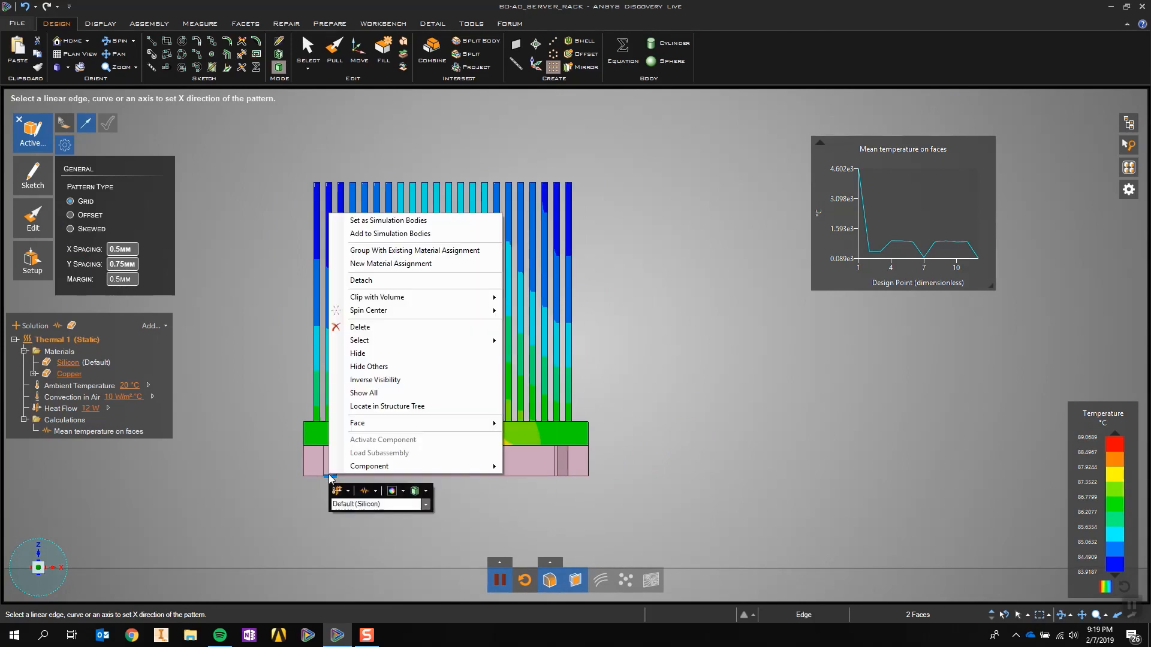
left_click(384, 357)
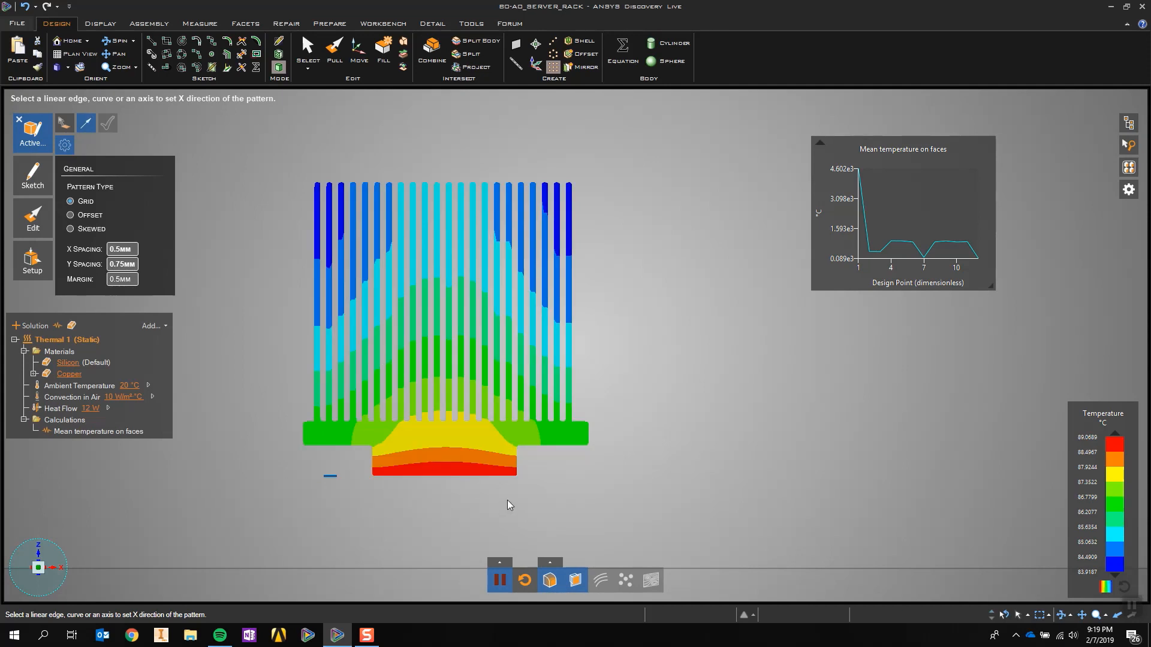
Examine the temperature distribution through the heat sink and the mean temperature values on the design point chart.
middle_click_drag(442, 442, 537, 419, "shift")
scroll(554, 406, "down", 2)
scroll(554, 407, "up", 5)
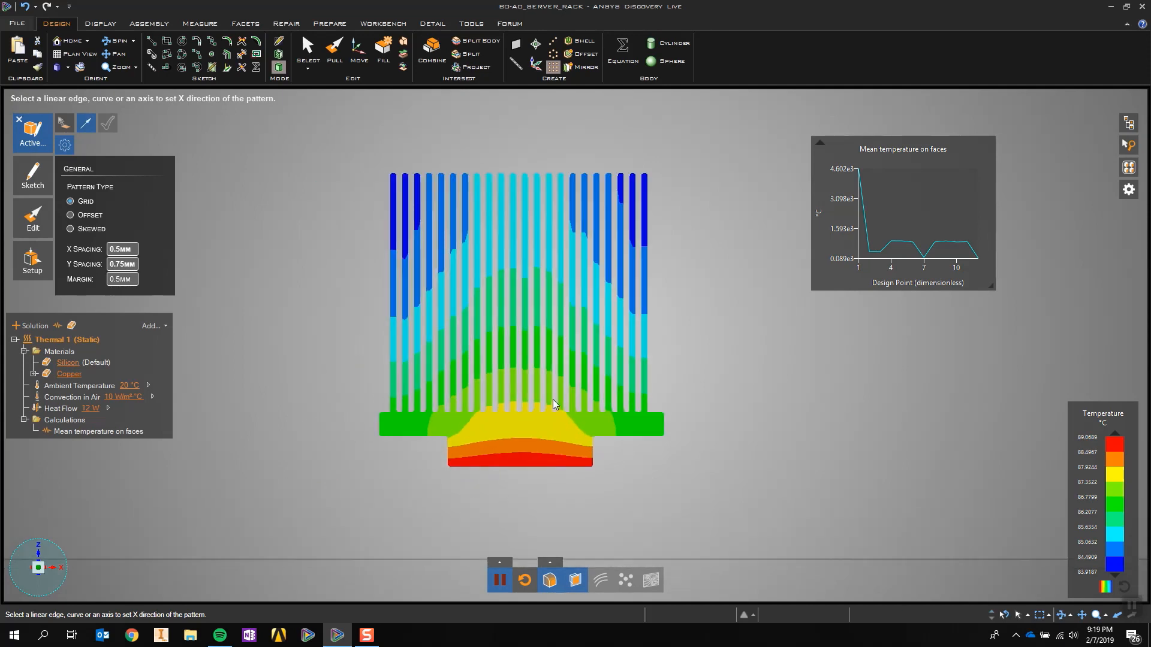
middle_click_drag(556, 417, 599, 432, "shift")
mouse_move(880, 199)
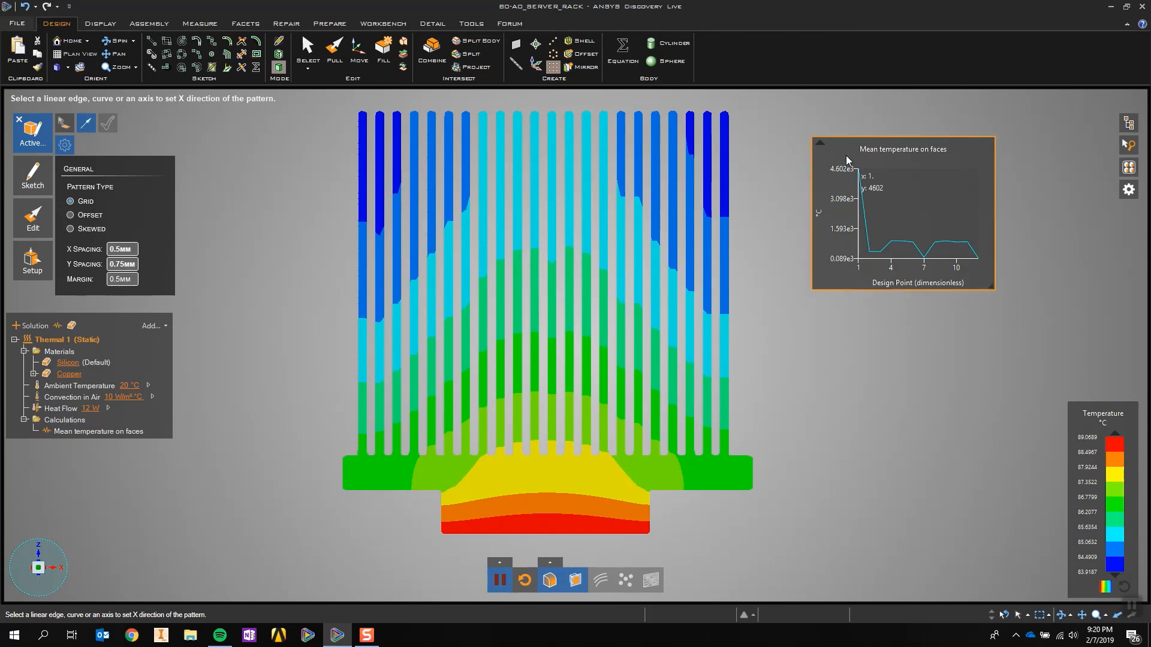
left_click_drag(879, 199, 828, 258)
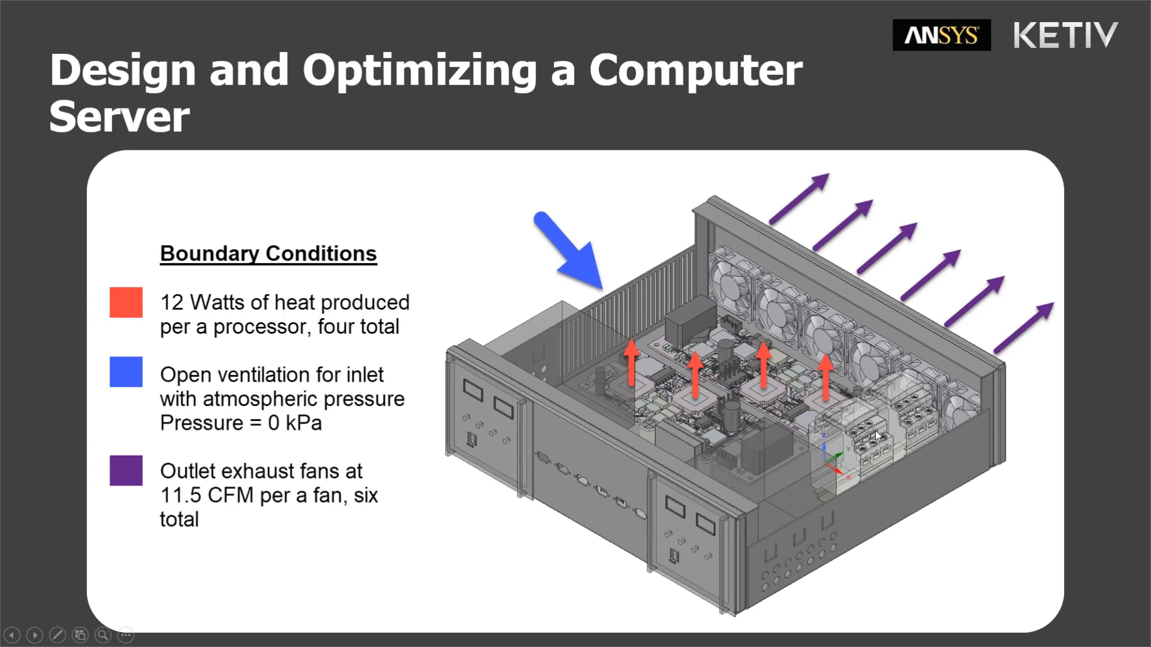
key("Right")
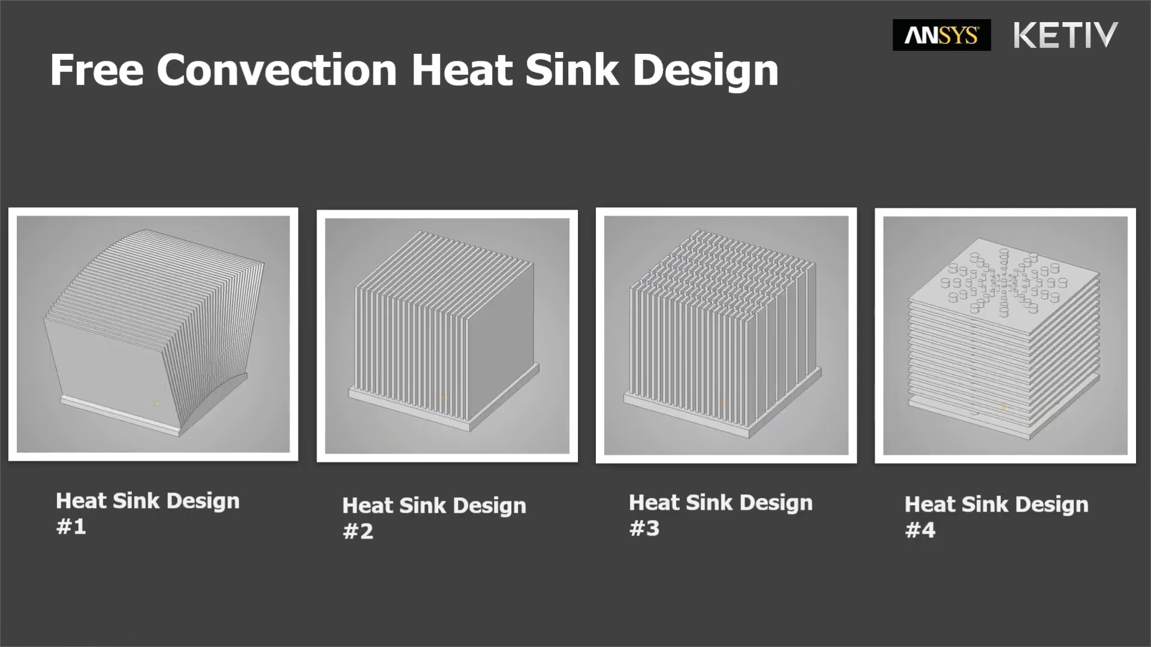
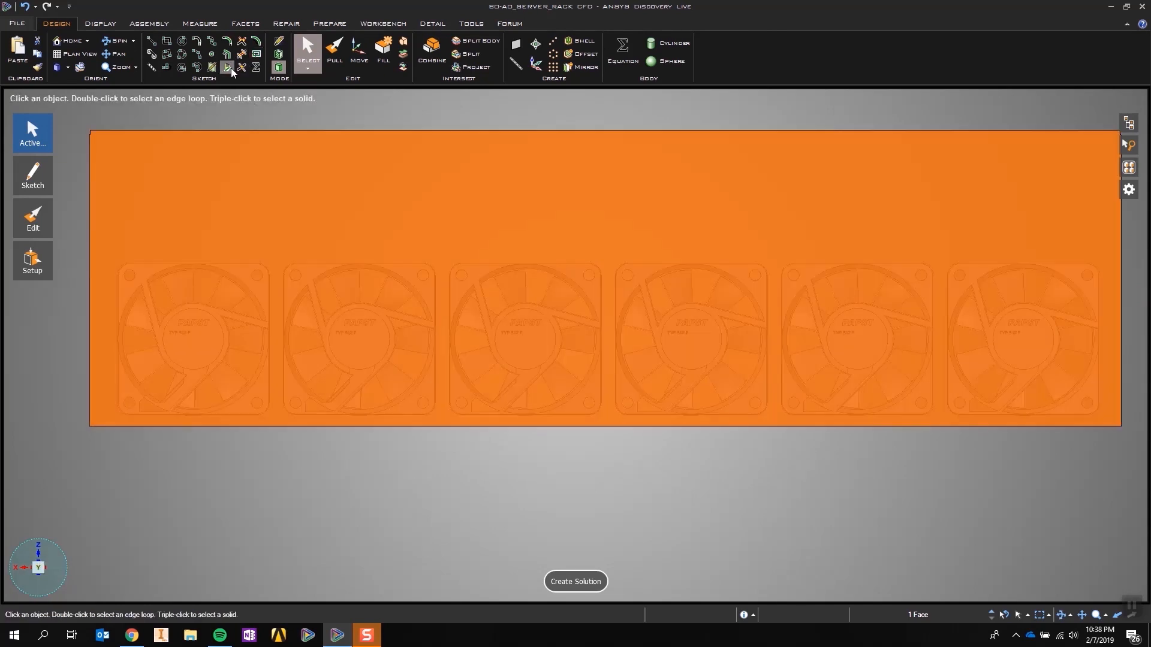
Project the large circular opening edges of all six fans onto the air volume's fan-side face and finish the sketch.
left_click(227, 66)
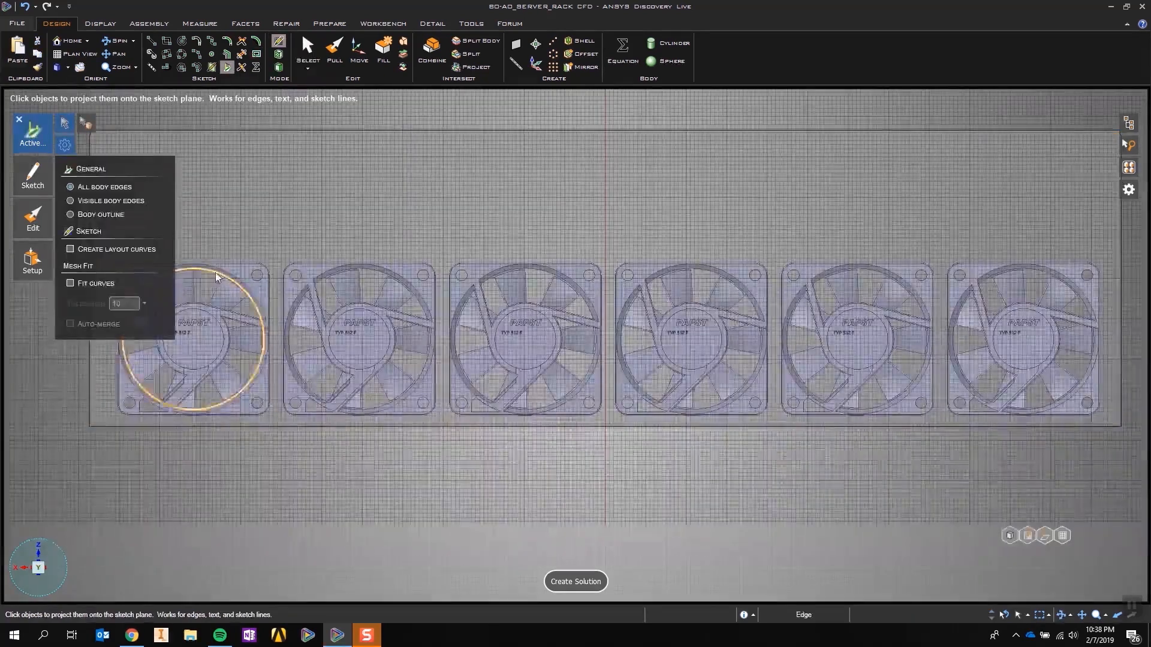
left_click(214, 272)
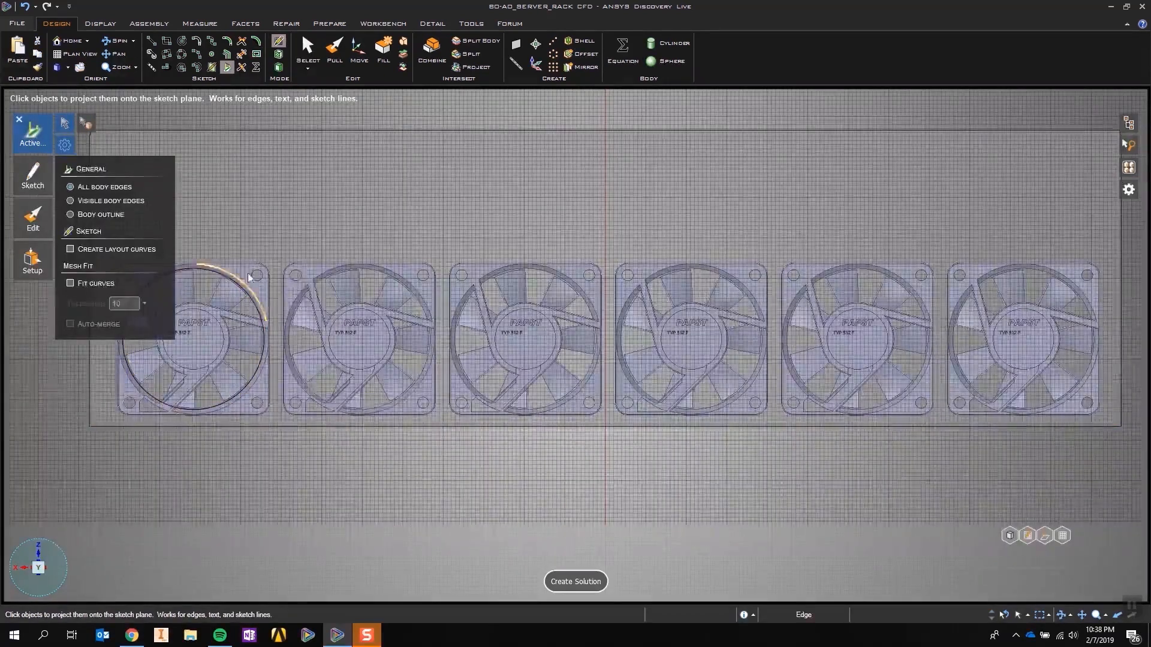
left_click(320, 279)
left_click(491, 281)
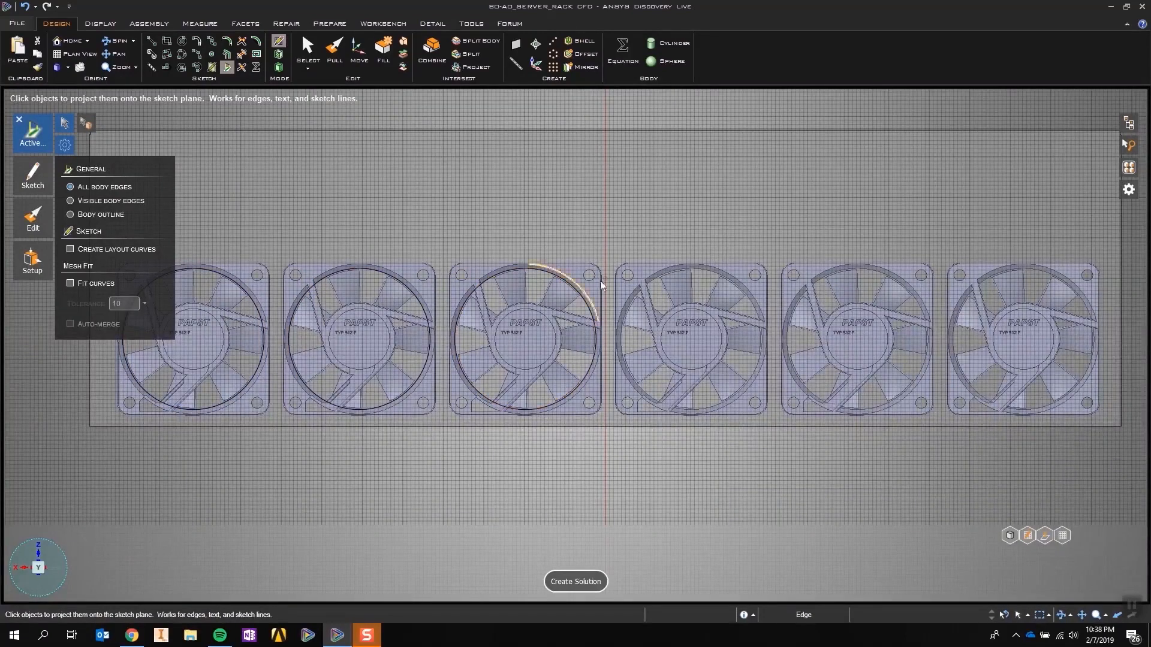
left_click(651, 282)
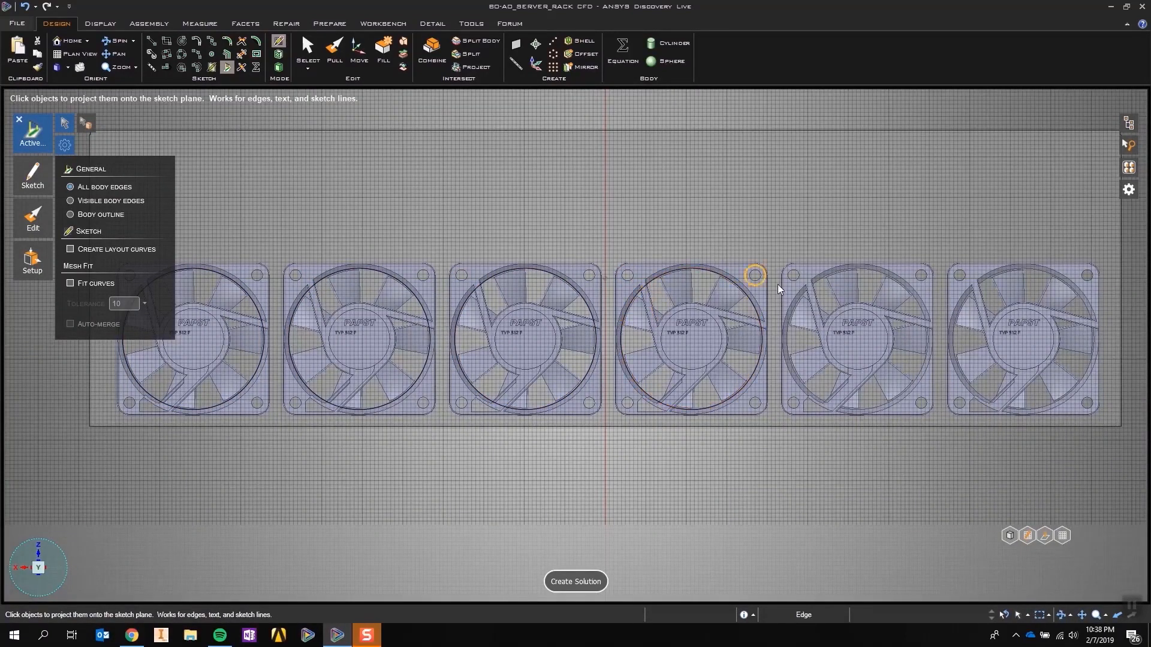
left_click(822, 281)
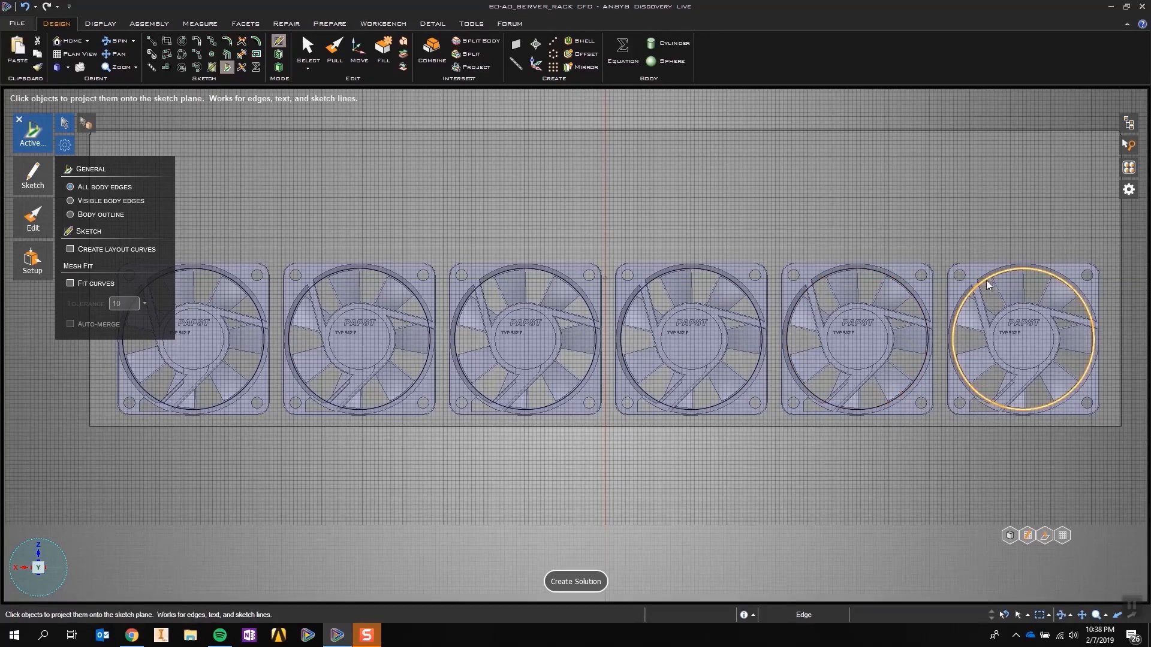
left_click(988, 285)
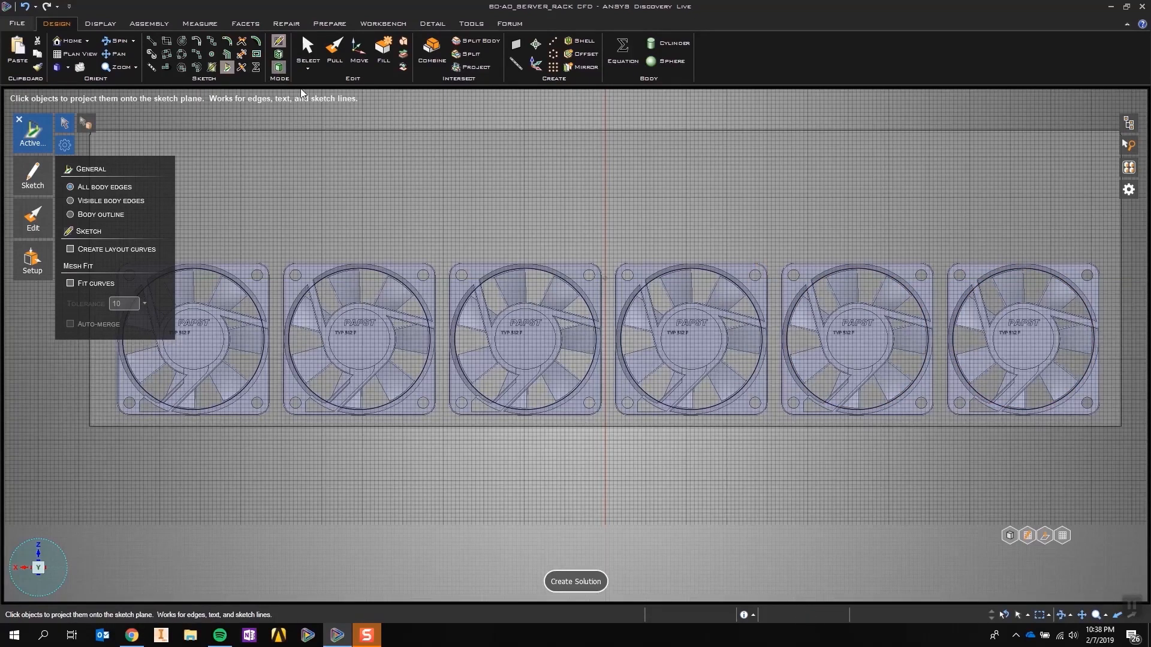
left_click(334, 51)
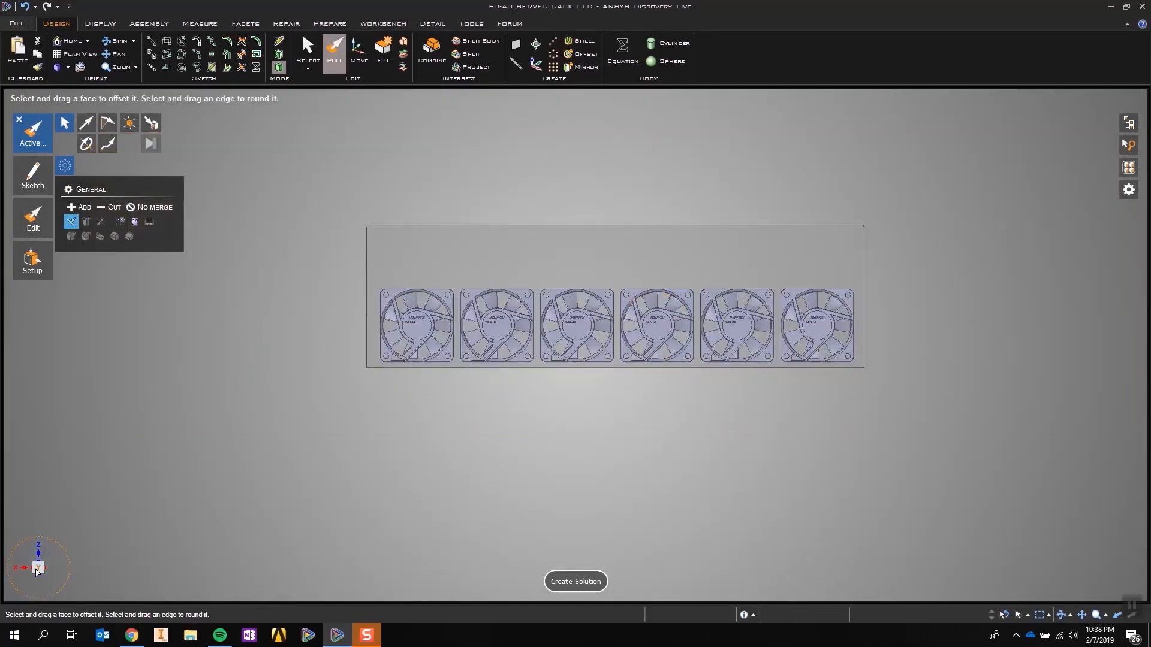
Sketch a narrow upright rectangular vent slot 68 mm tall on the air volume's side face, just beside the fan.
left_click(49, 571)
left_click(516, 312)
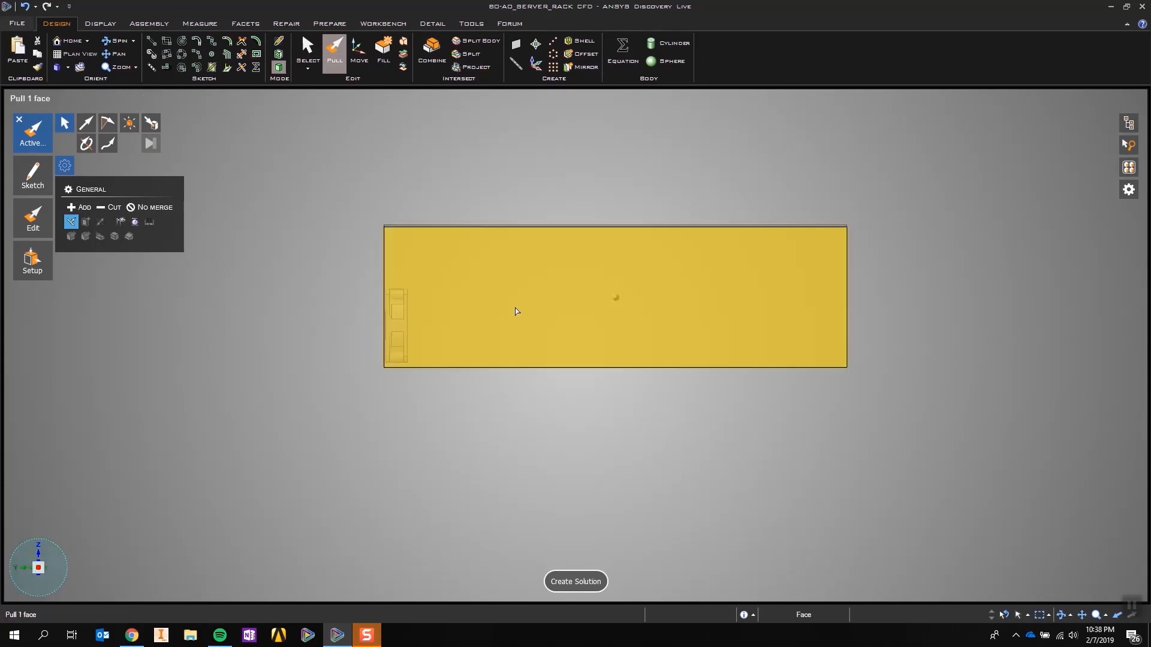
scroll(524, 261, "up", 2)
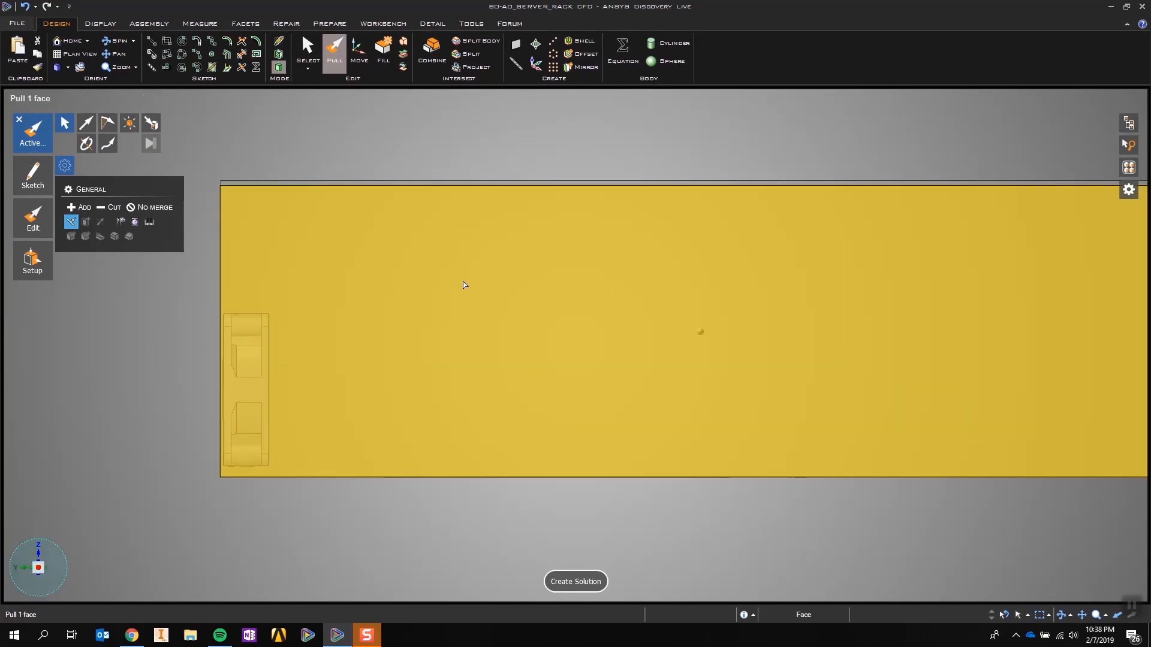
key("s")
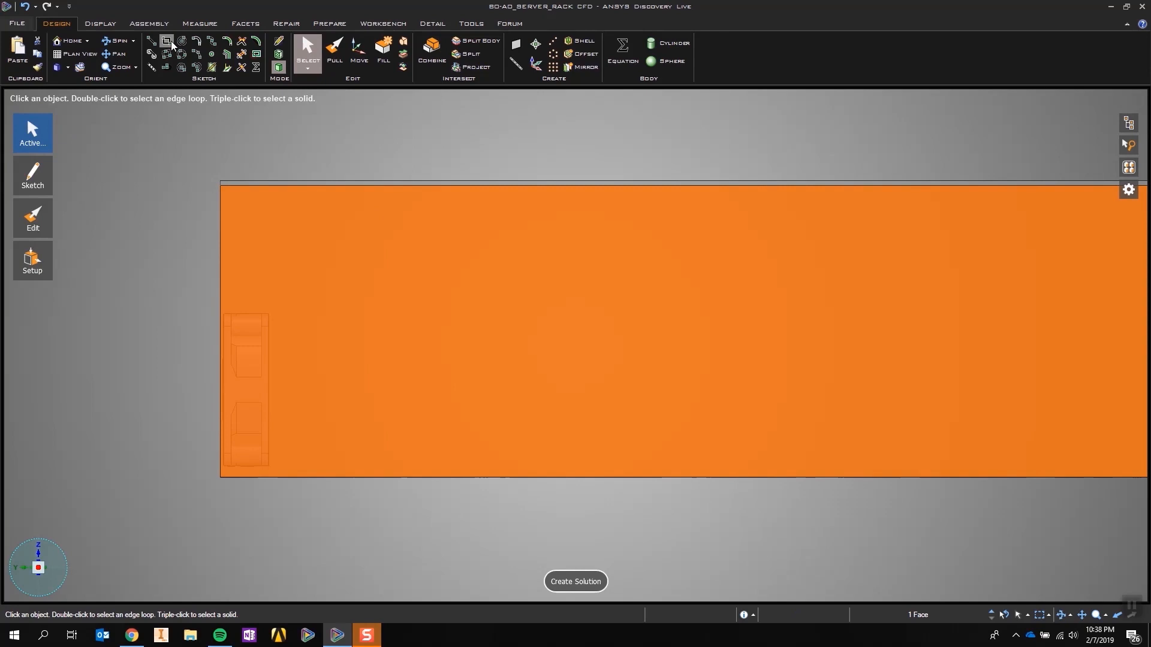
left_click(167, 41)
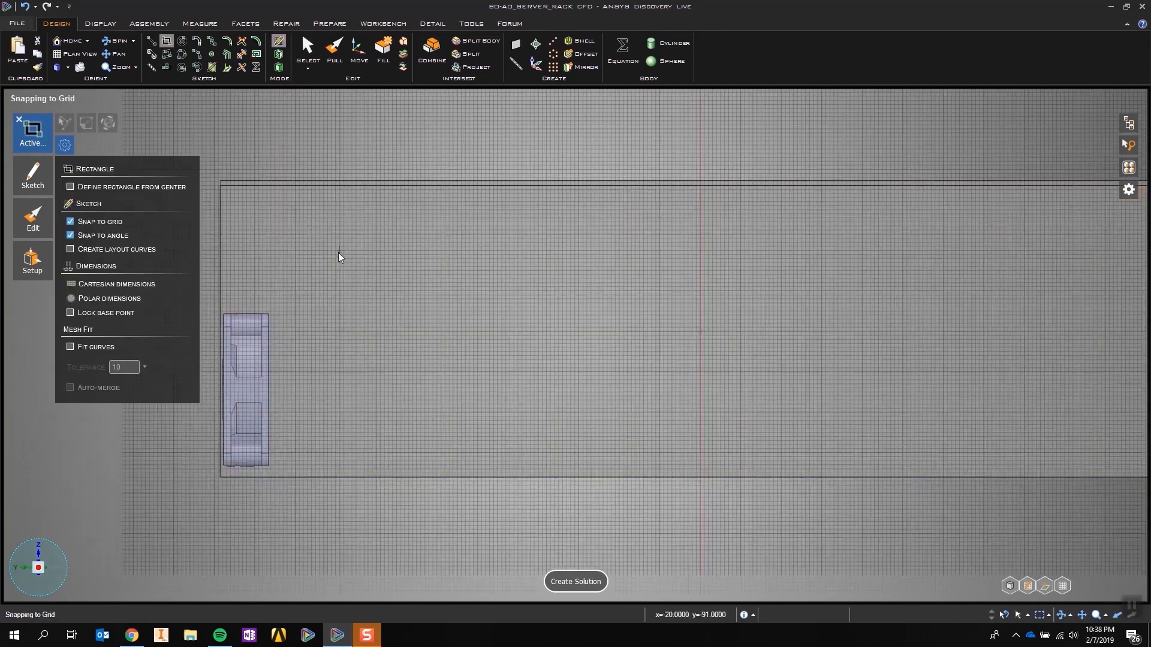
left_click(283, 194)
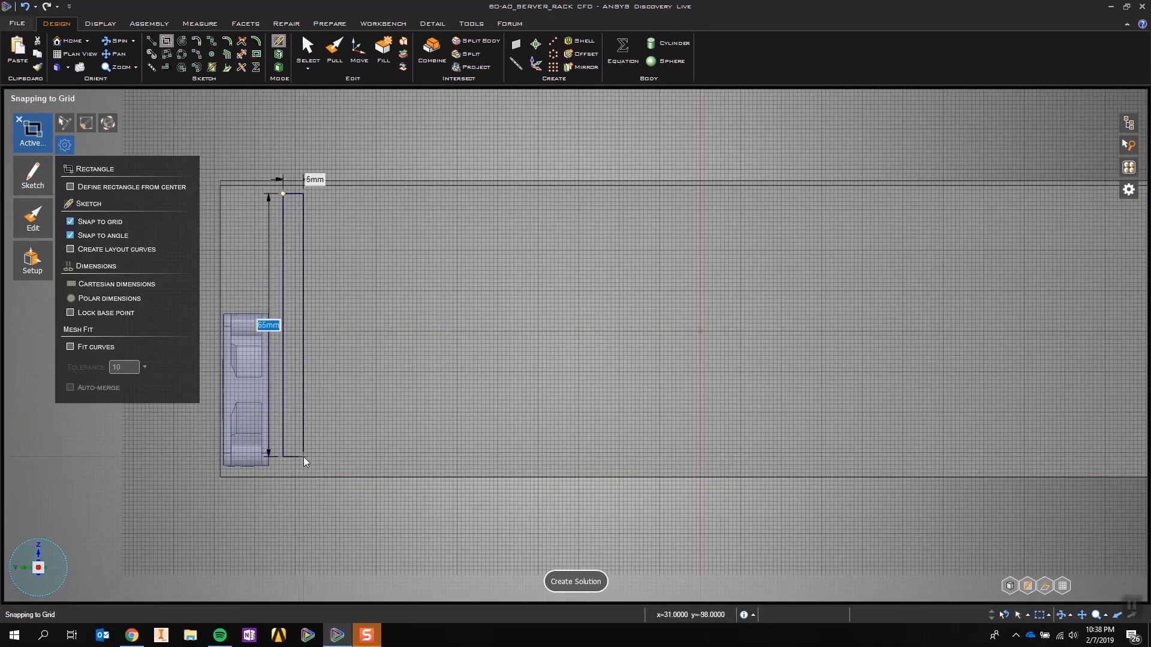
type("68")
key("Tab")
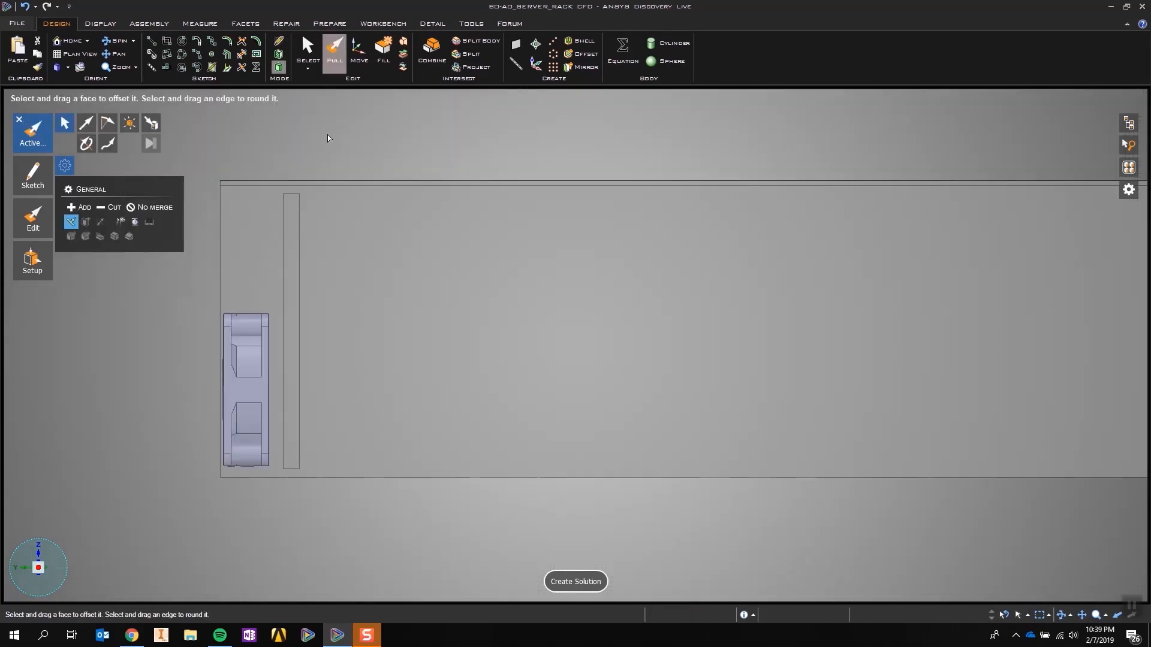
key("Escape")
Create a one-dimensional linear pattern of the vent slot along the side face's upper edge, with 24 instances at 6 mm pitch.
left_click(290, 210)
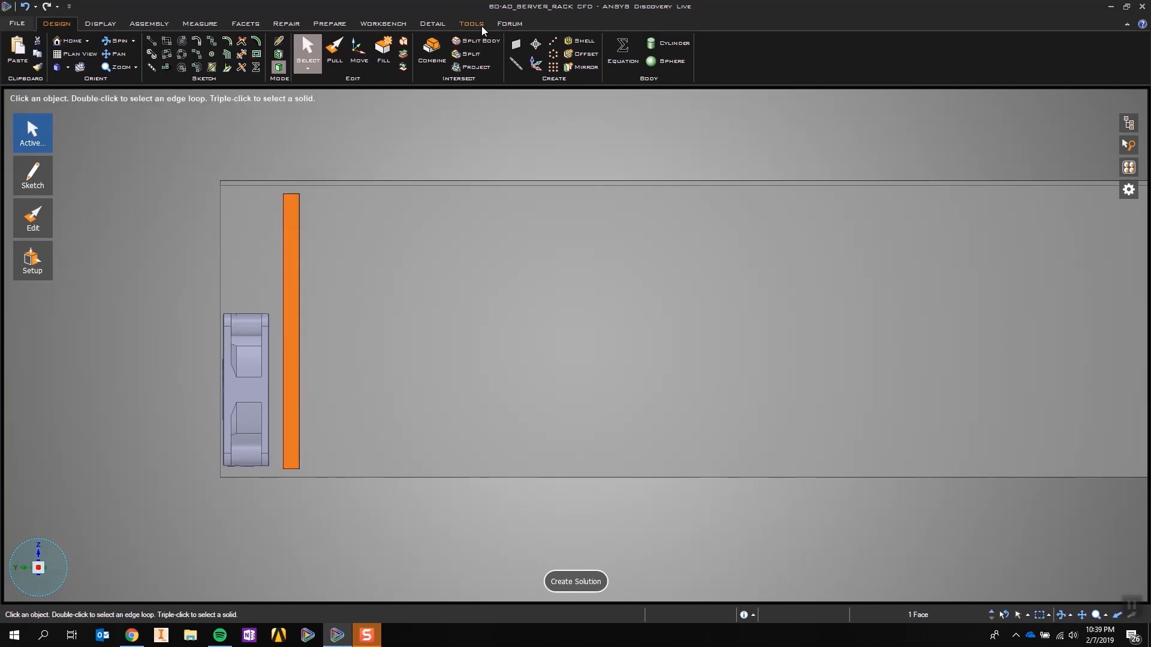
left_click(554, 43)
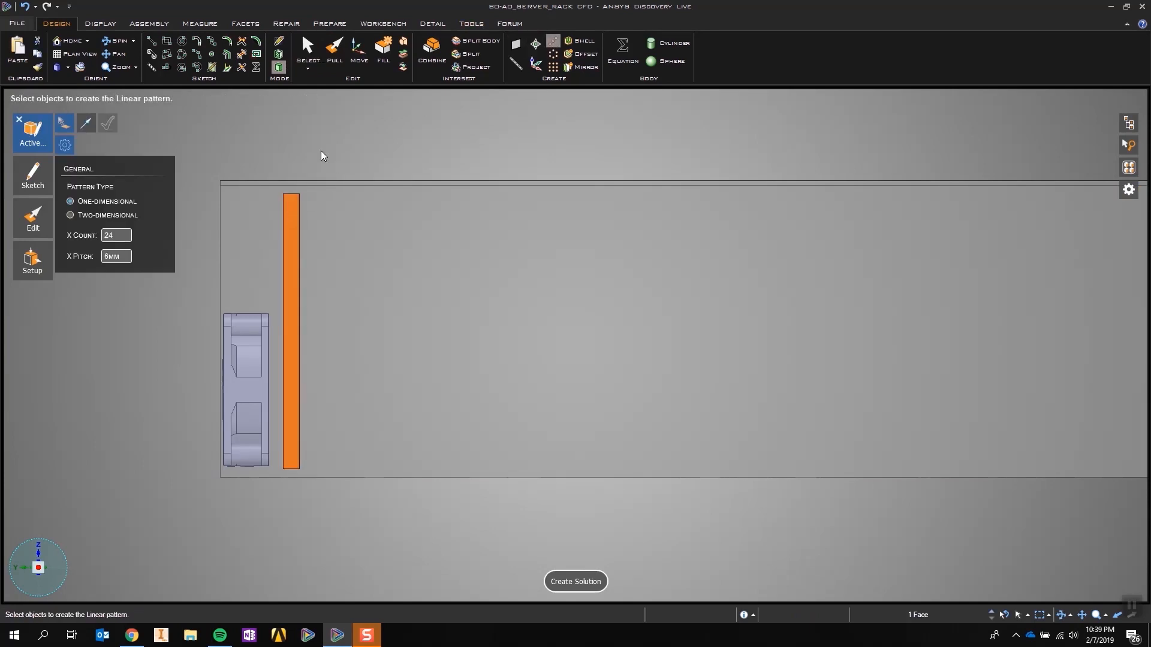
left_click(93, 125)
left_click(326, 186)
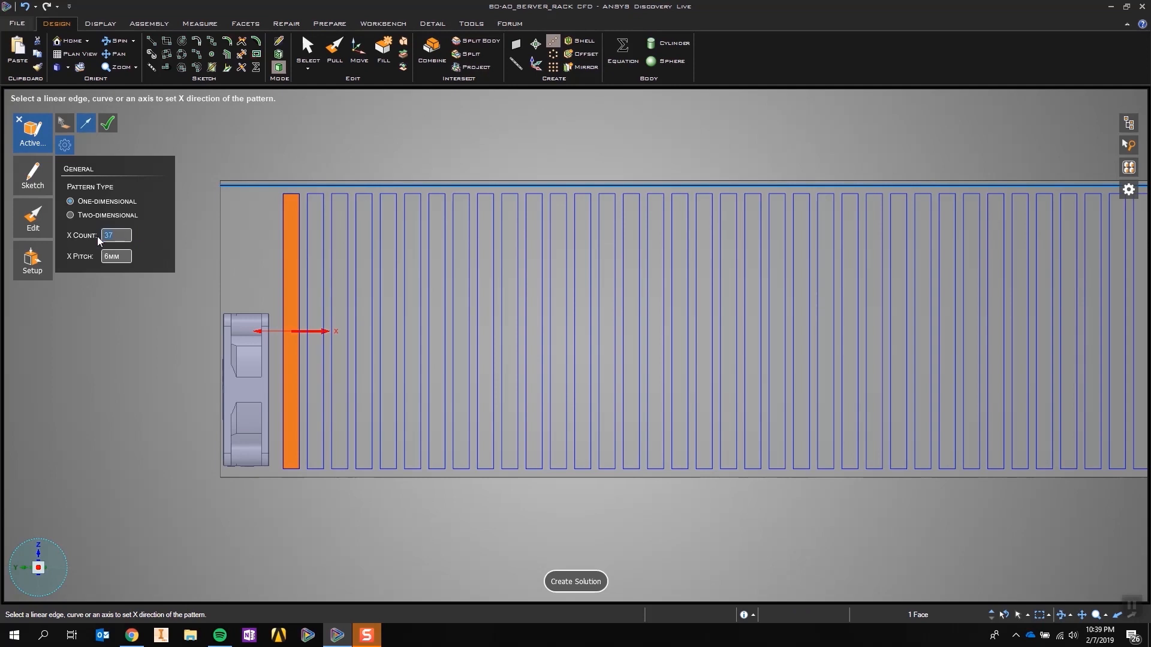
key("Return")
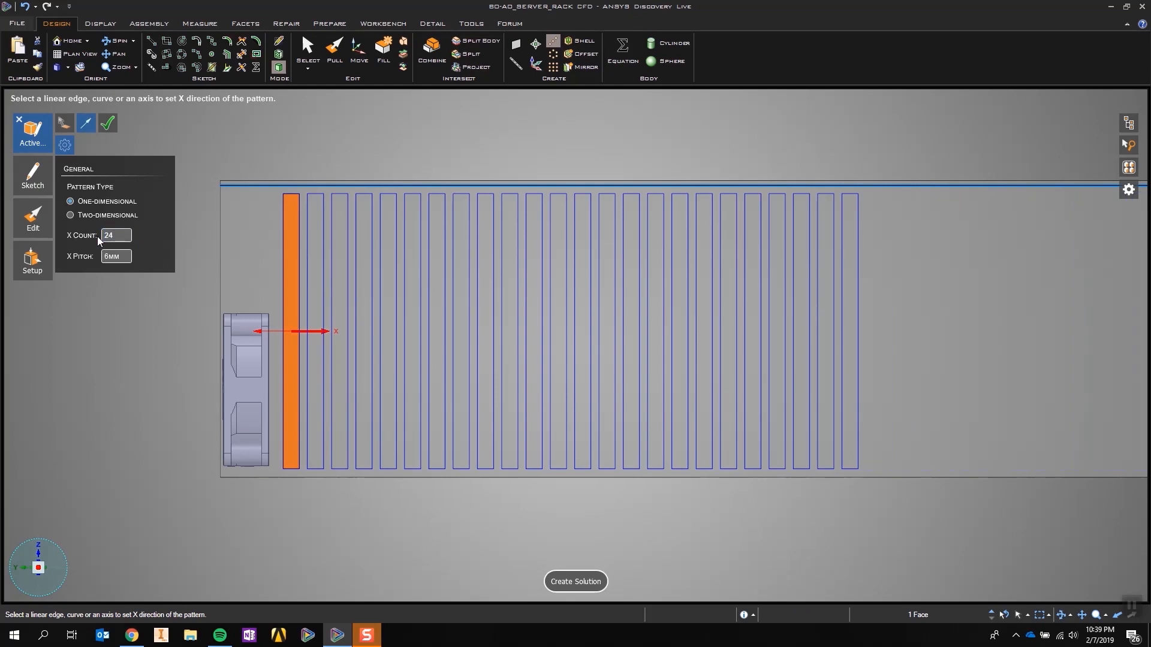
left_click(108, 123)
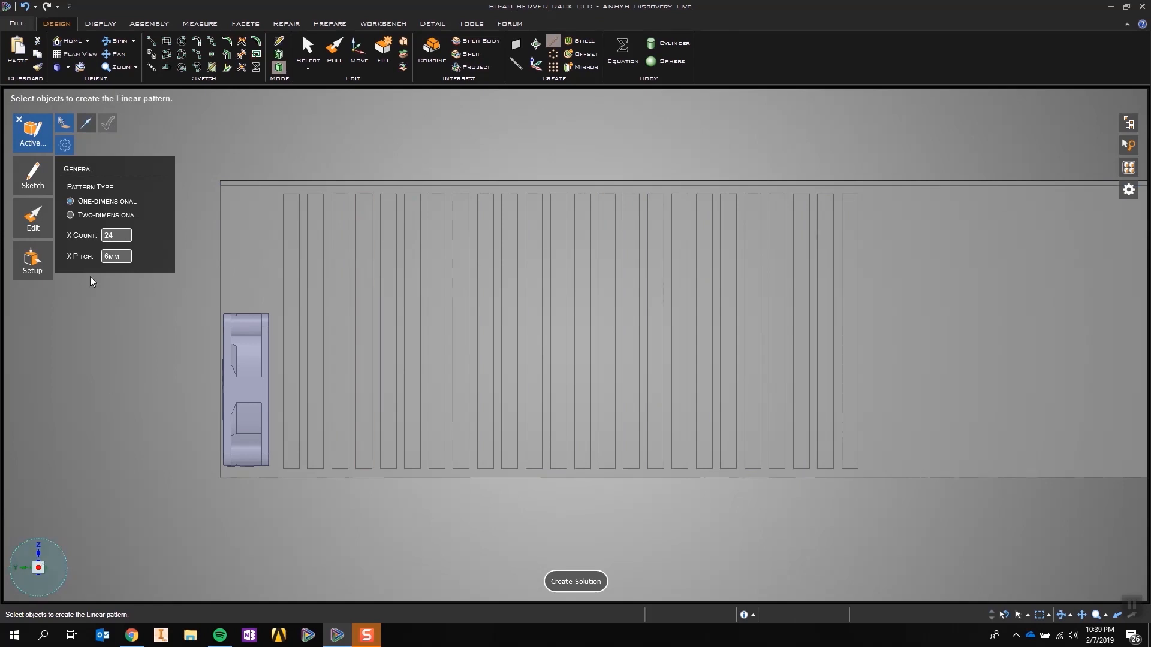
Return the model to the home view and show all hidden components.
left_click(67, 41)
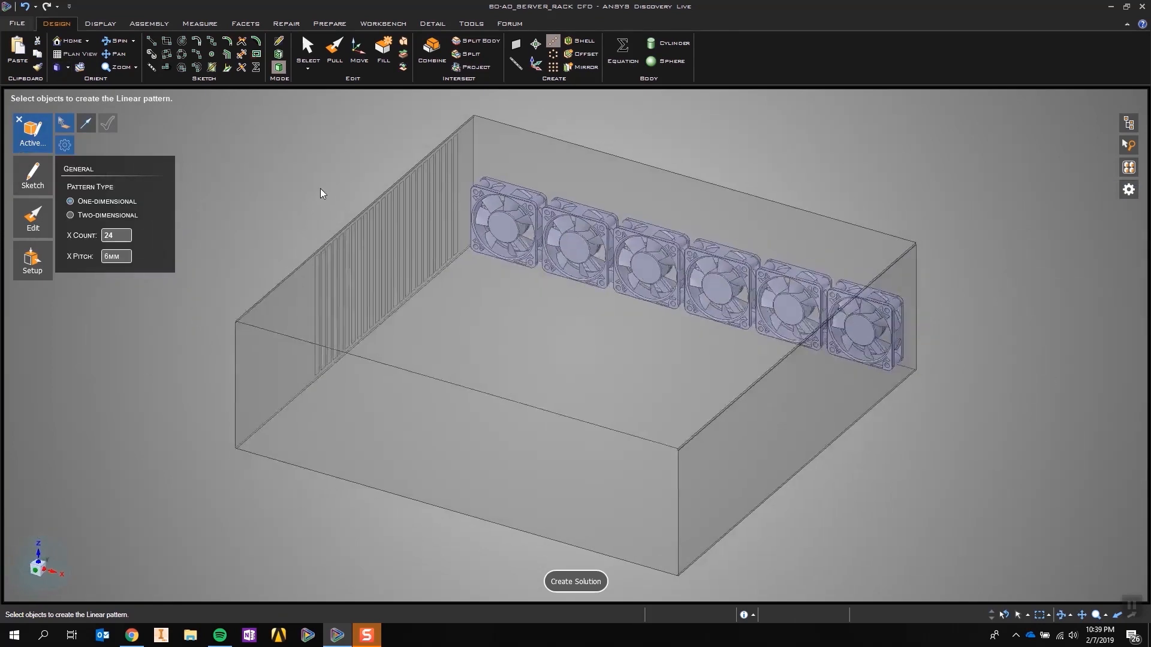
key("Escape")
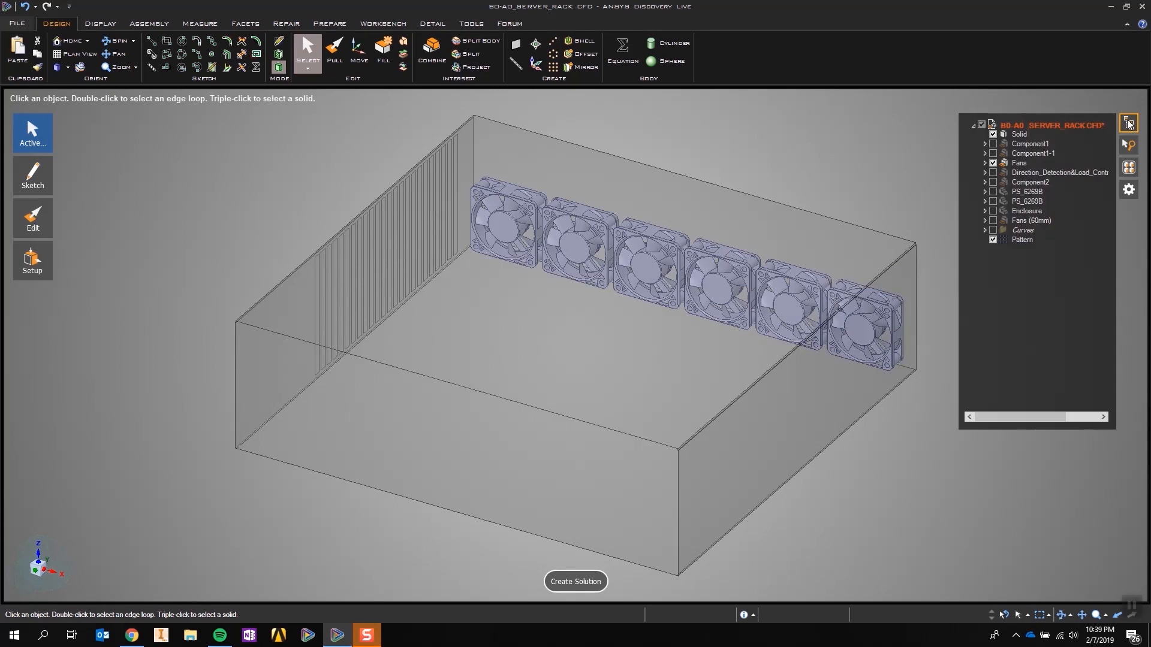
right_click(941, 148)
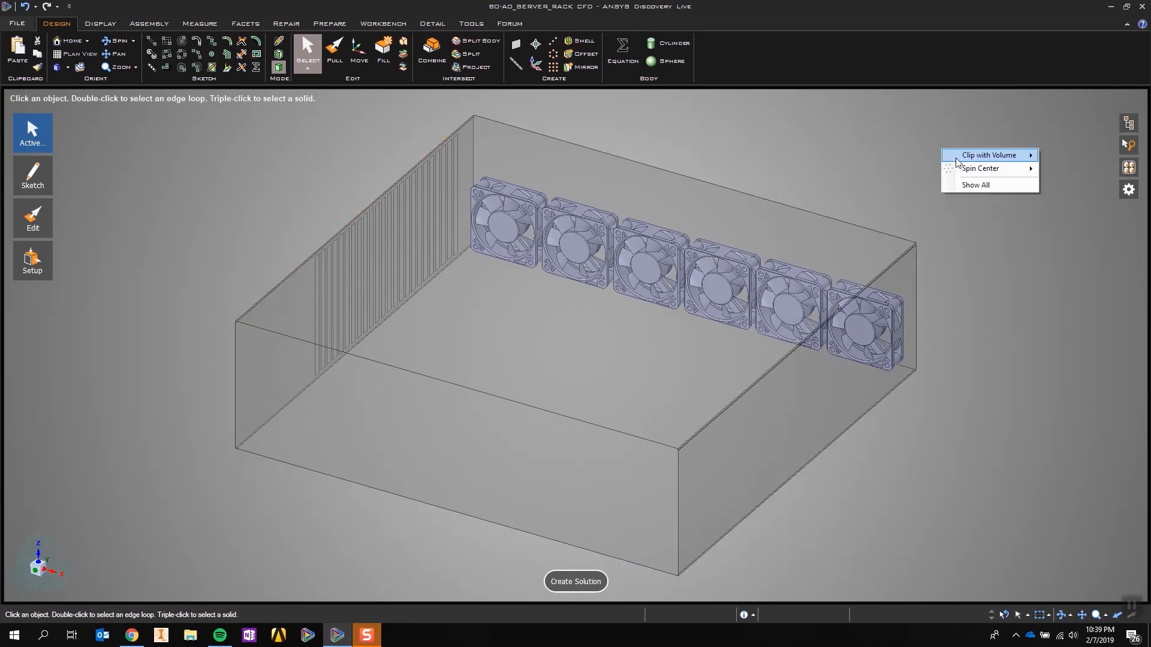
left_click(976, 185)
Hide the Fans, Fans (60mm) and Enclosure components.
mouse_move(1127, 125)
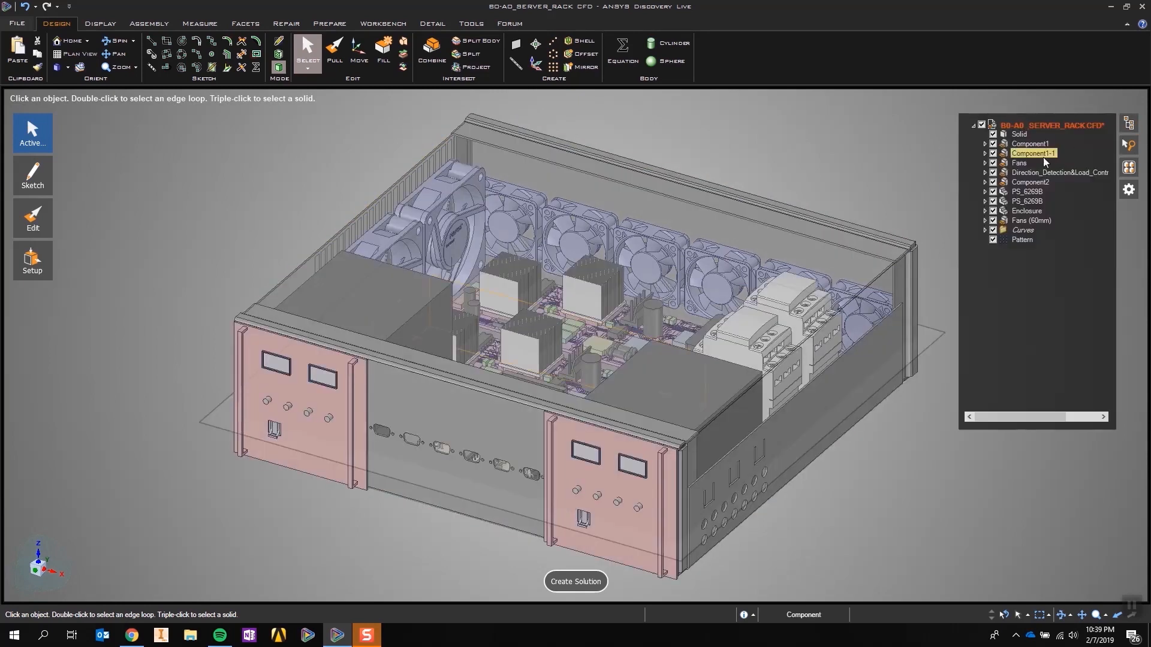
left_click(994, 162)
left_click(993, 220)
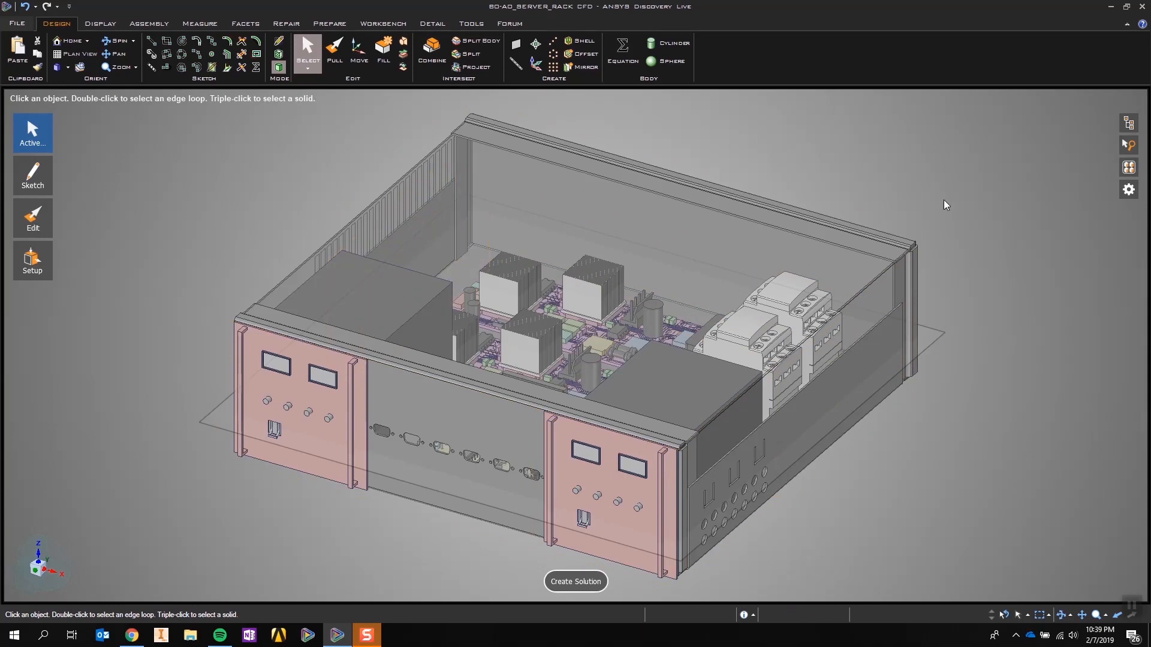
mouse_move(1128, 125)
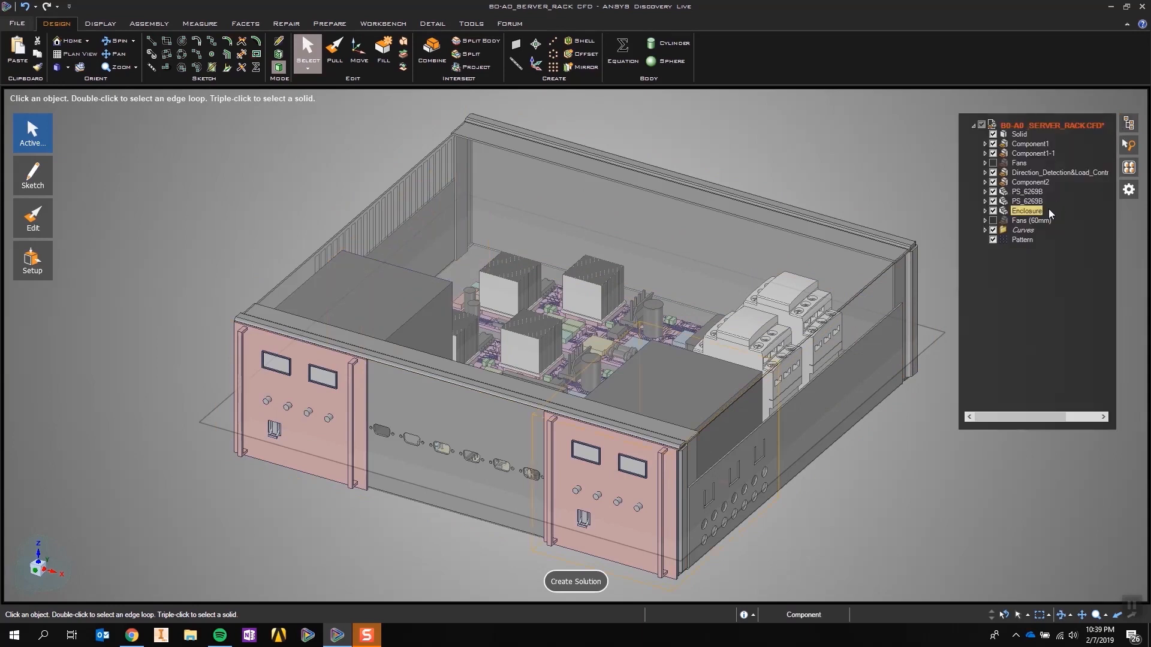
left_click(993, 210)
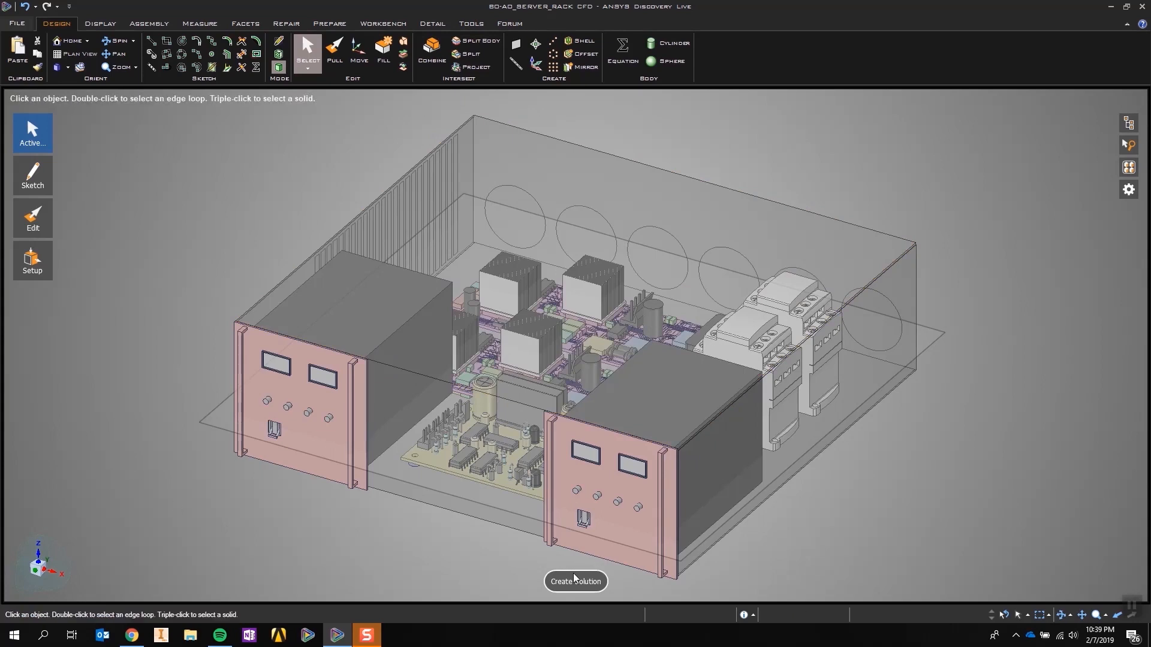
Create a fluid flow solution with Air (20C) on the box-shaped air volume, with fluid volume creation turned off.
left_click(557, 585)
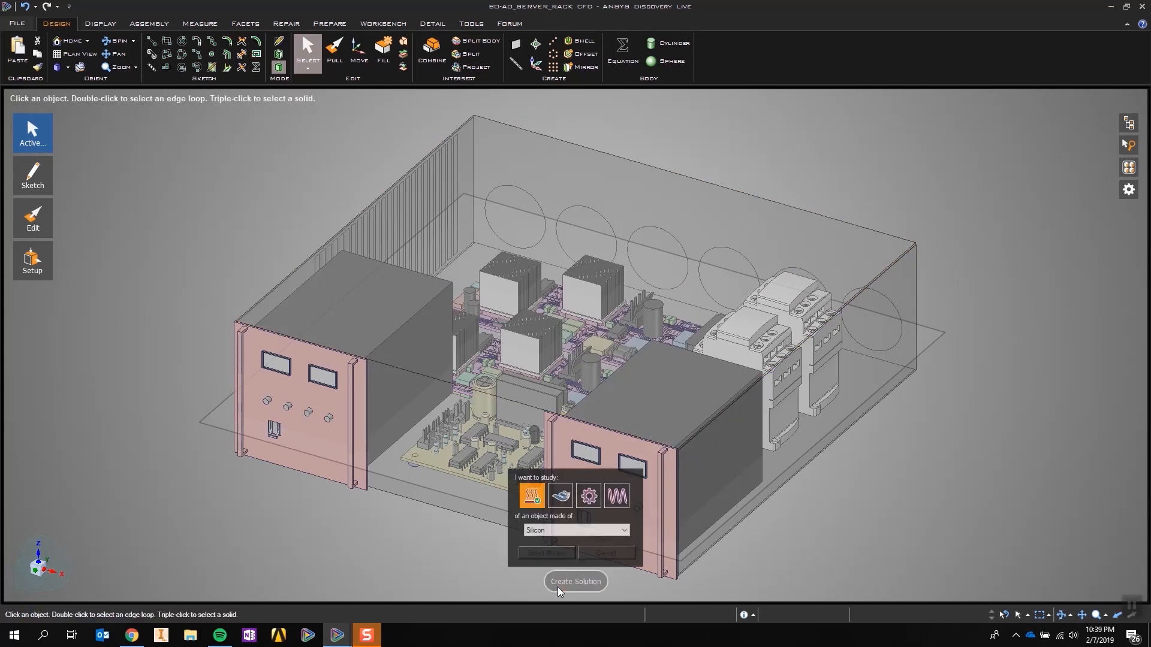
left_click(562, 498)
left_click(519, 519)
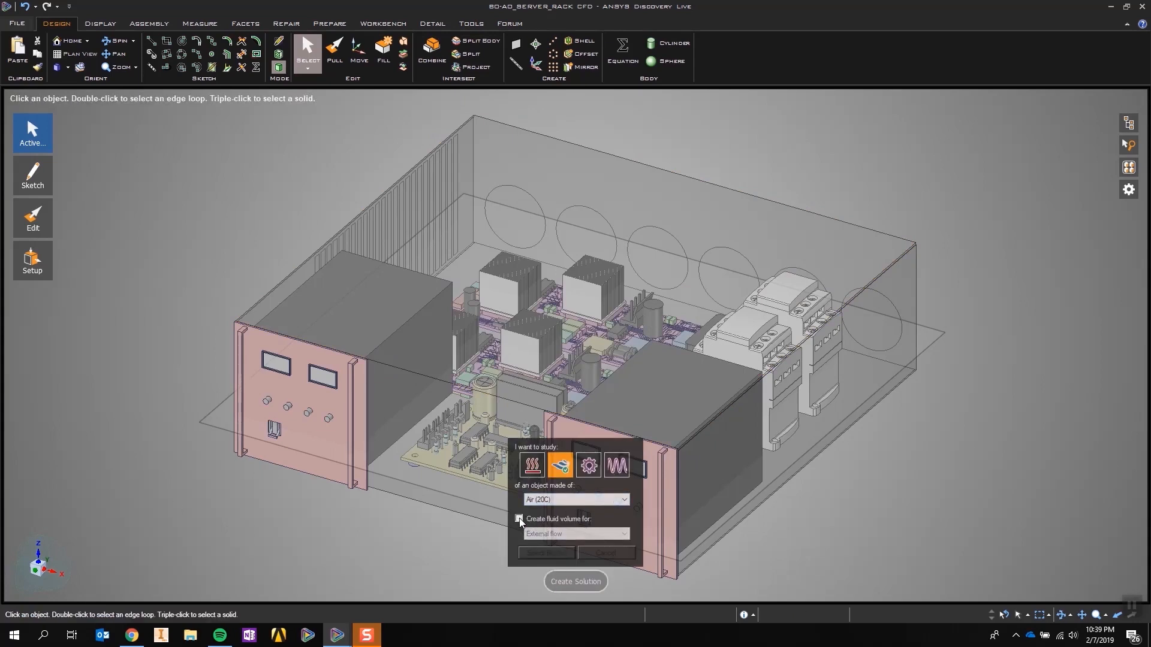
left_click(539, 551)
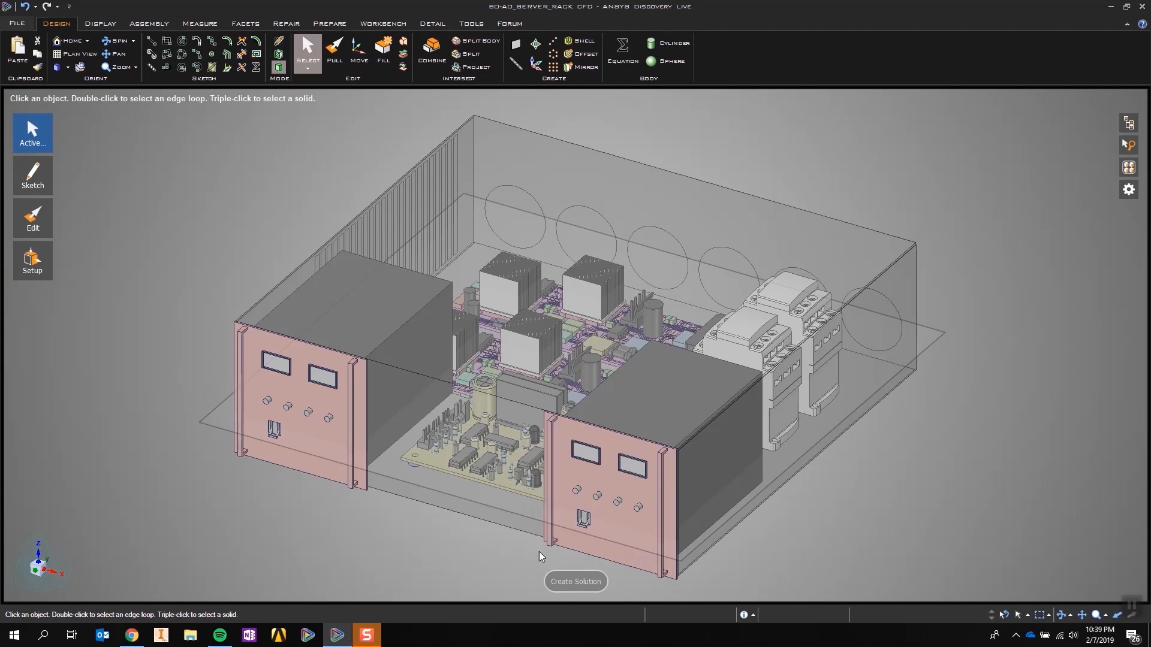
left_click(661, 289)
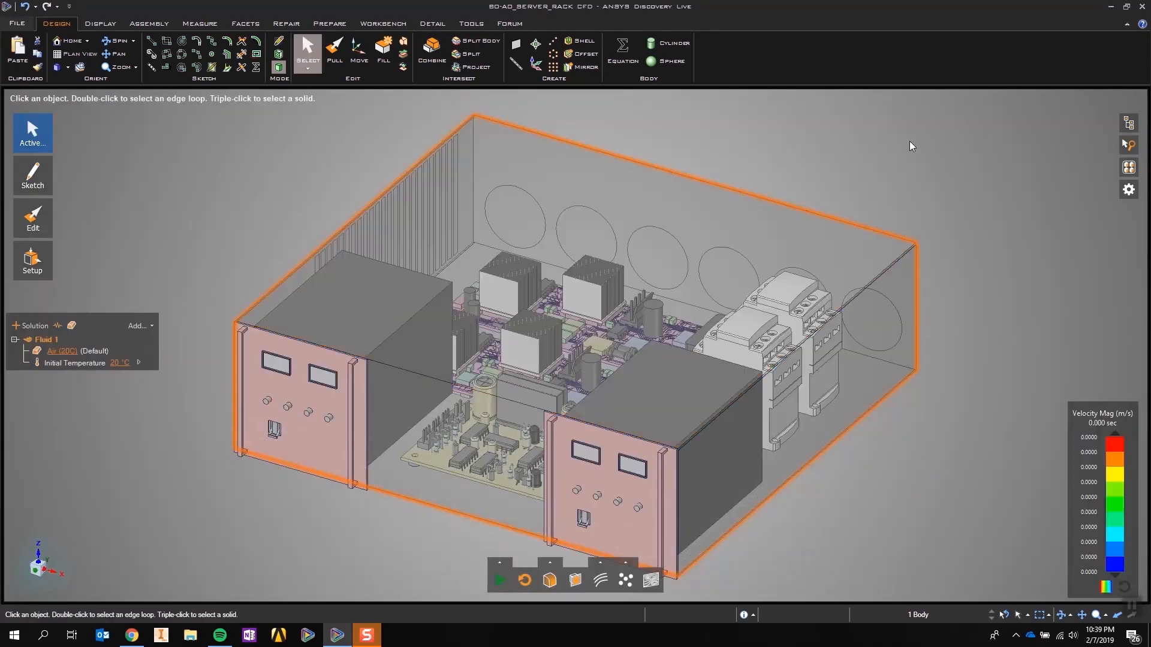
Select the four heat sinks through their named selection and apply a heat flow of 12*4 W to them.
left_click(1128, 167)
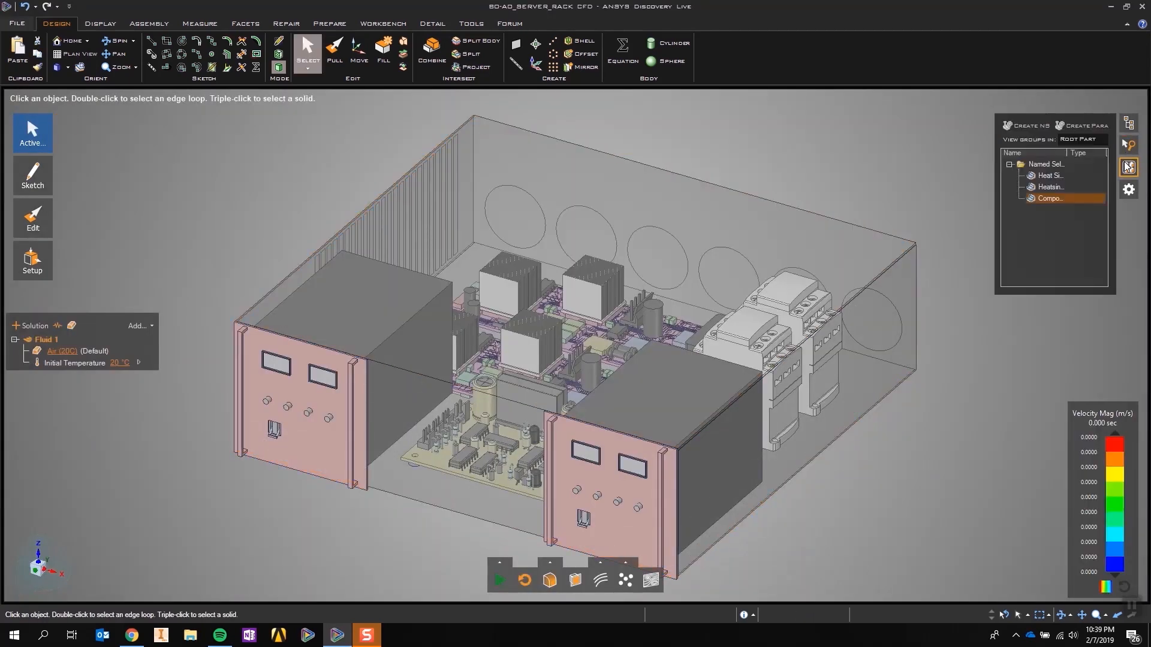
left_click(1049, 187)
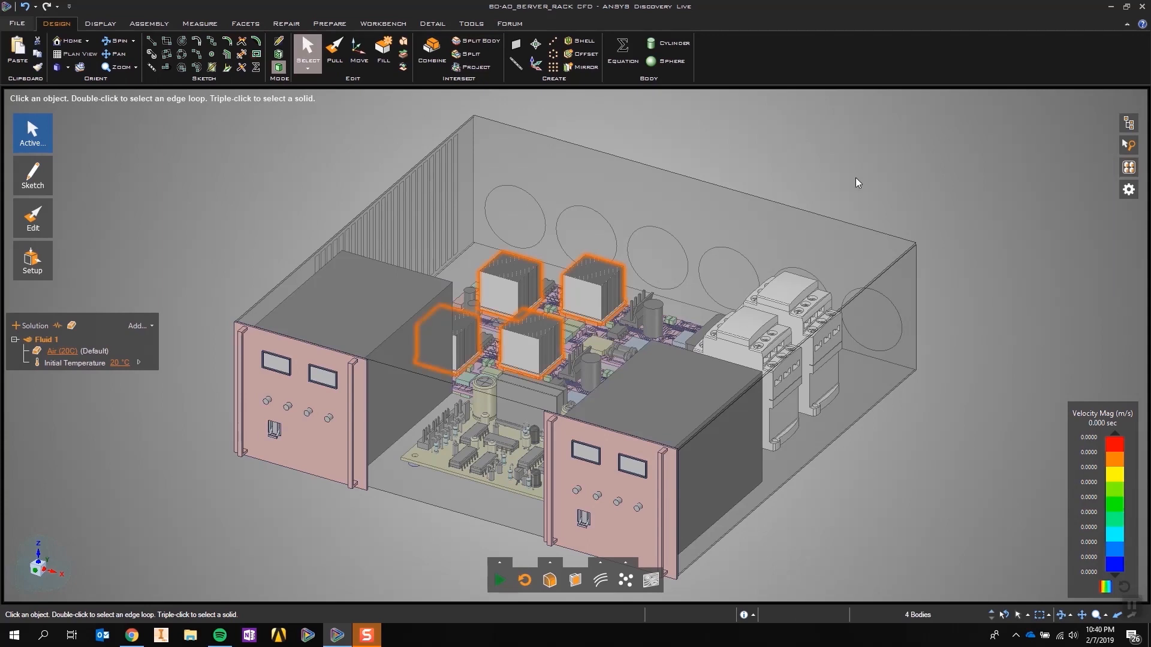
right_click(840, 178)
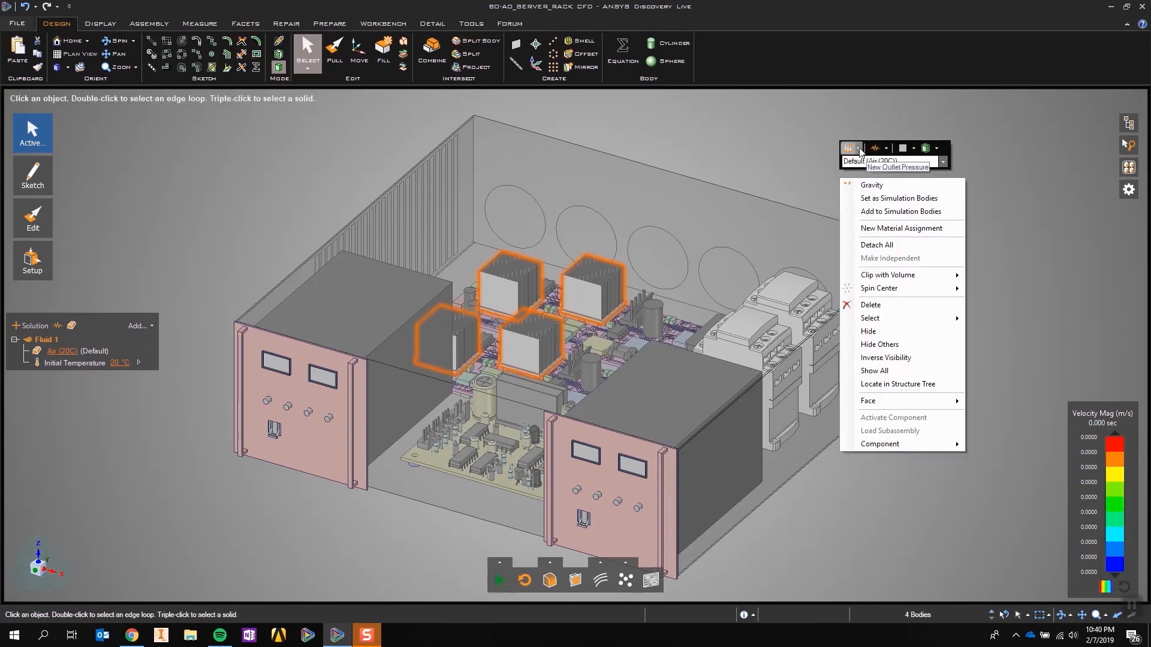
left_click(859, 149)
left_click(882, 268)
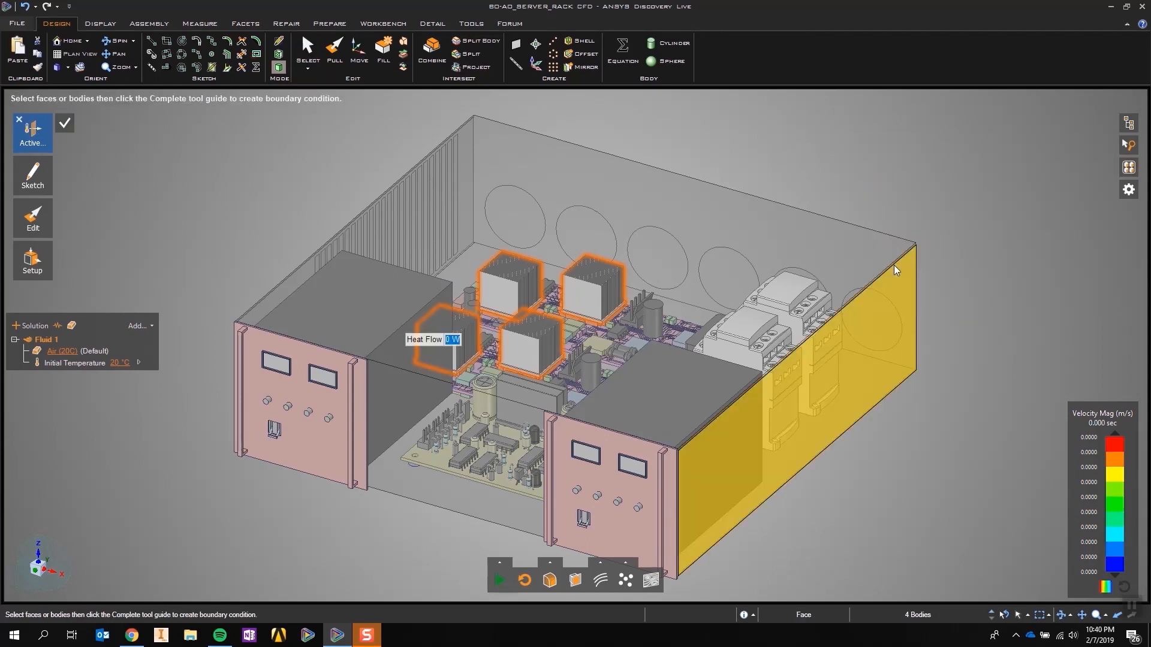
type("12")
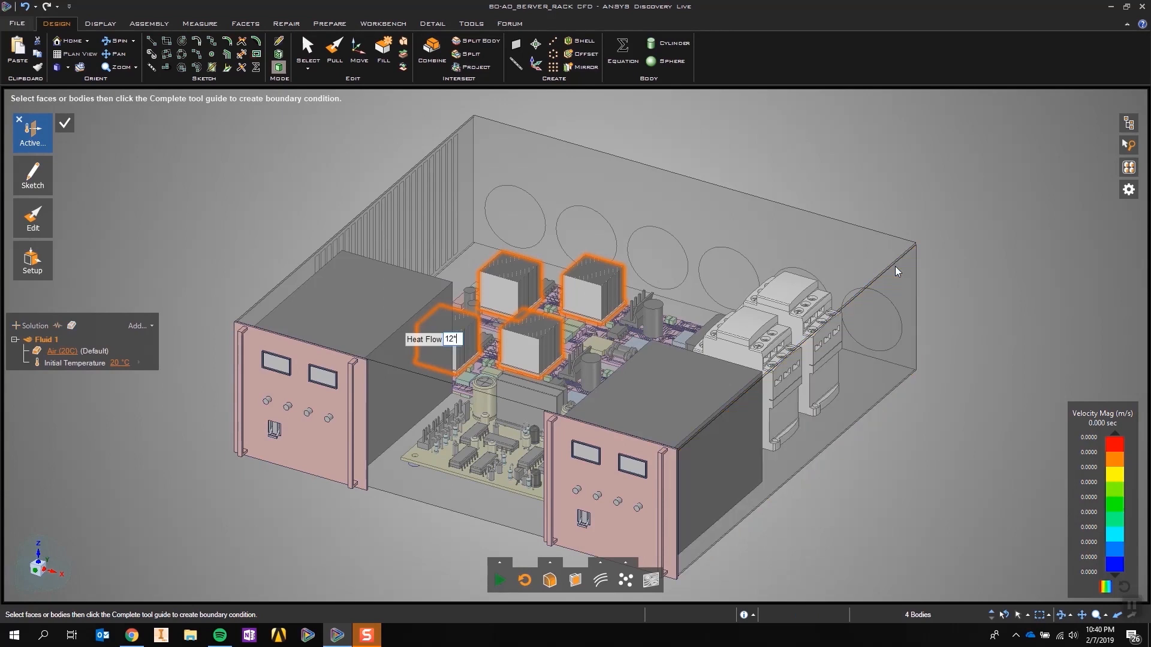
type("*4")
key("Return")
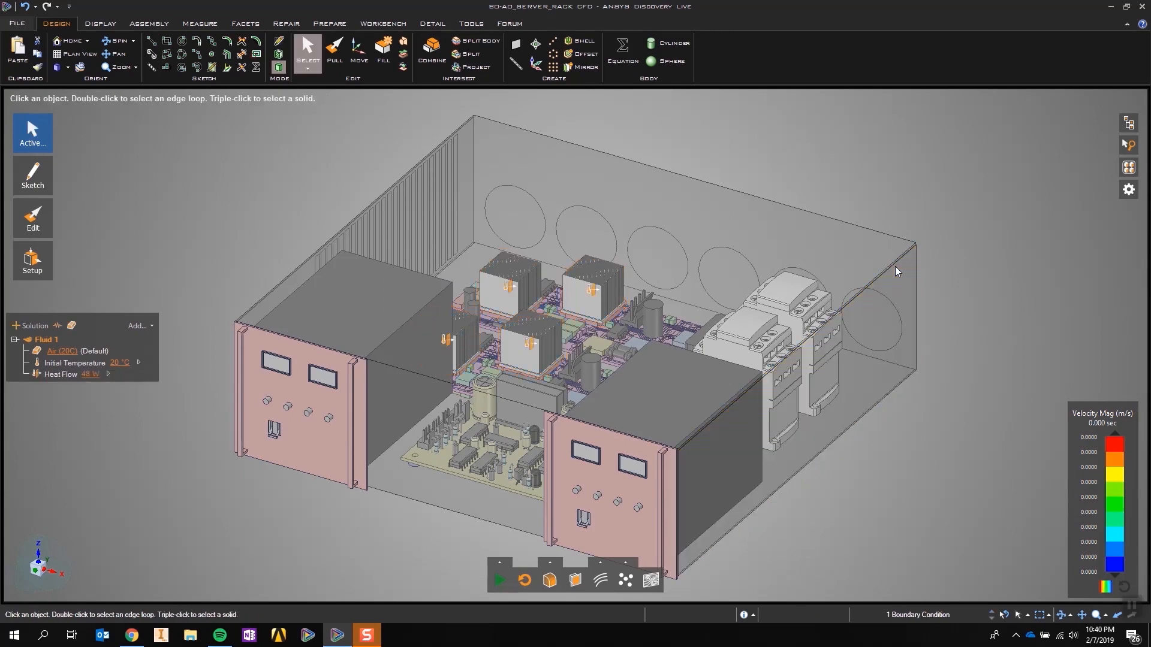
Select the six circular fan openings in the plan view and apply an outward mass flow of .00654*6 kg/s.
left_click(37, 556)
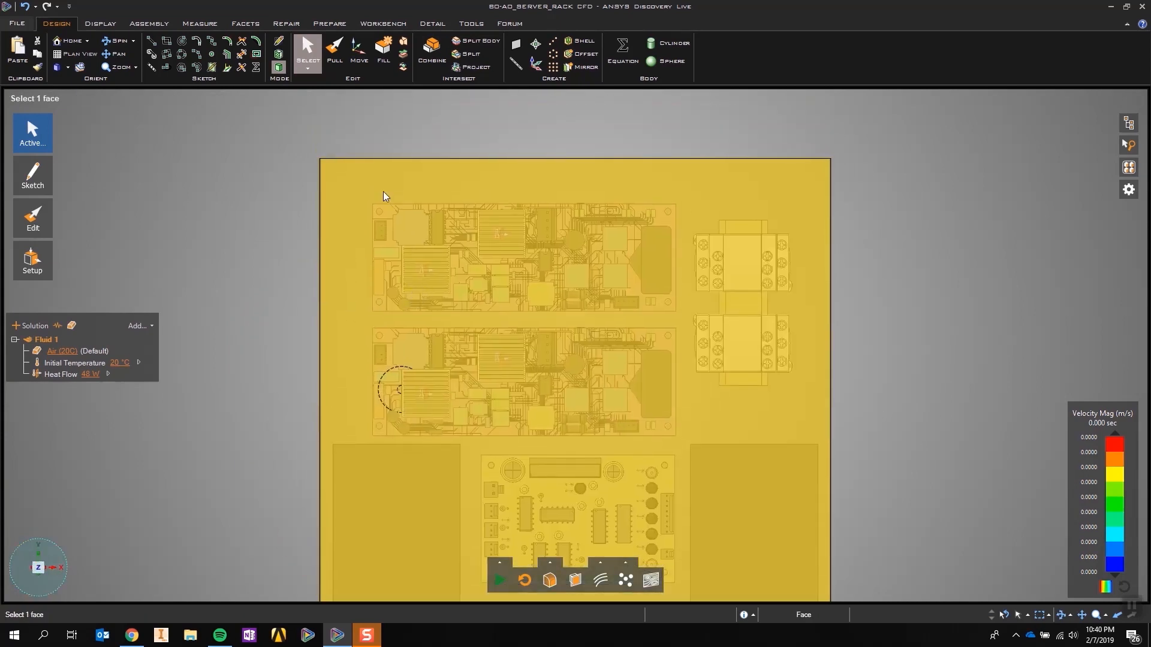
left_click_drag(321, 139, 827, 177)
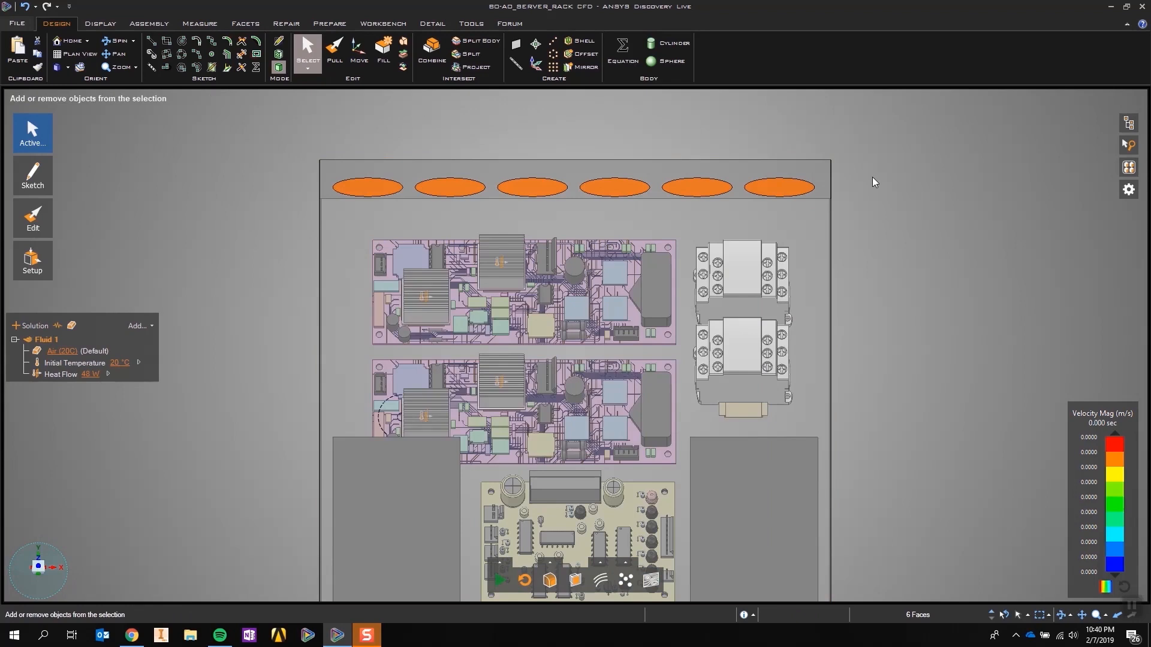
right_click(873, 177)
left_click(881, 148)
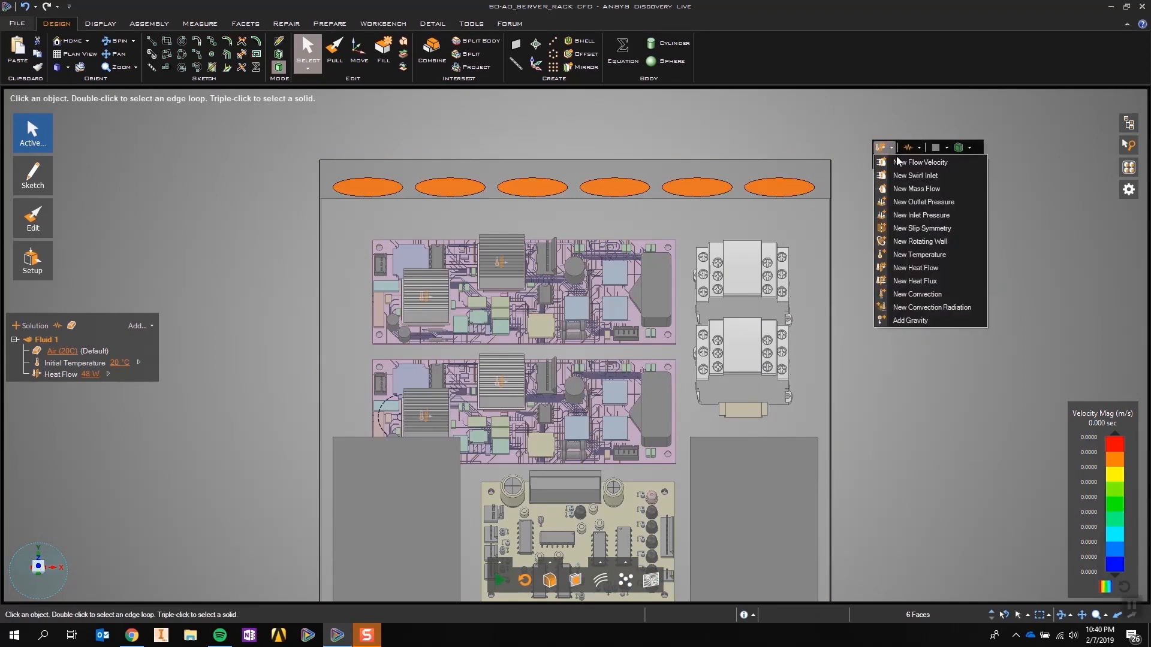
left_click(924, 188)
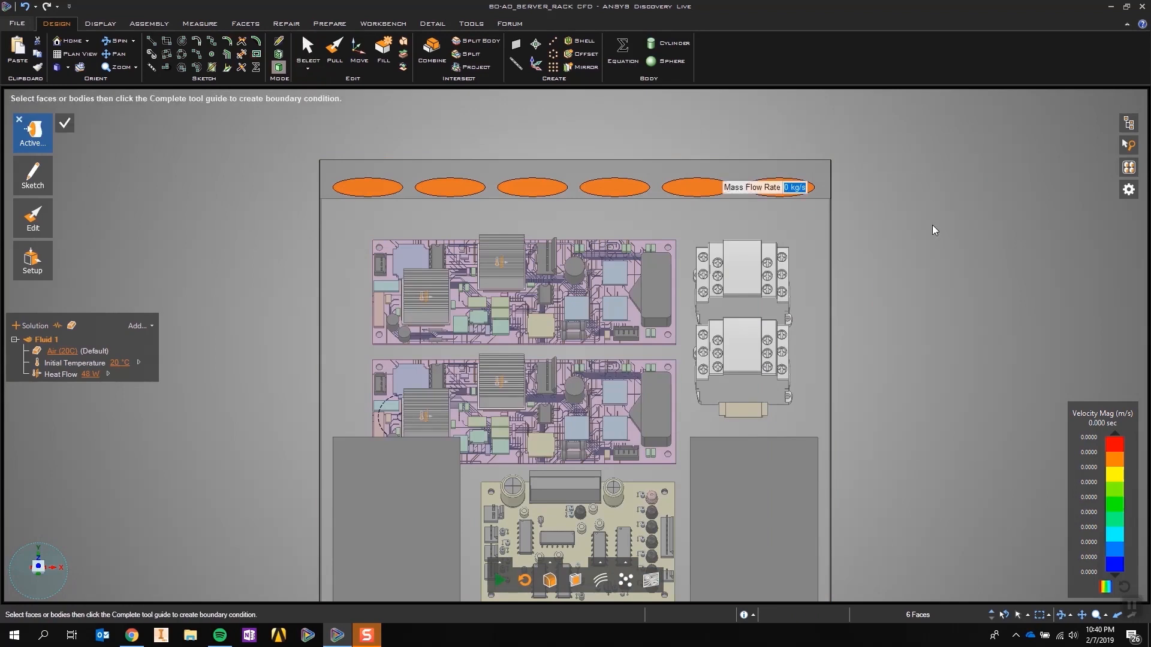
key("BackSpace")
type(".06")
key("BackSpace")
key("BackSpace")
type("00654*6")
key("Return")
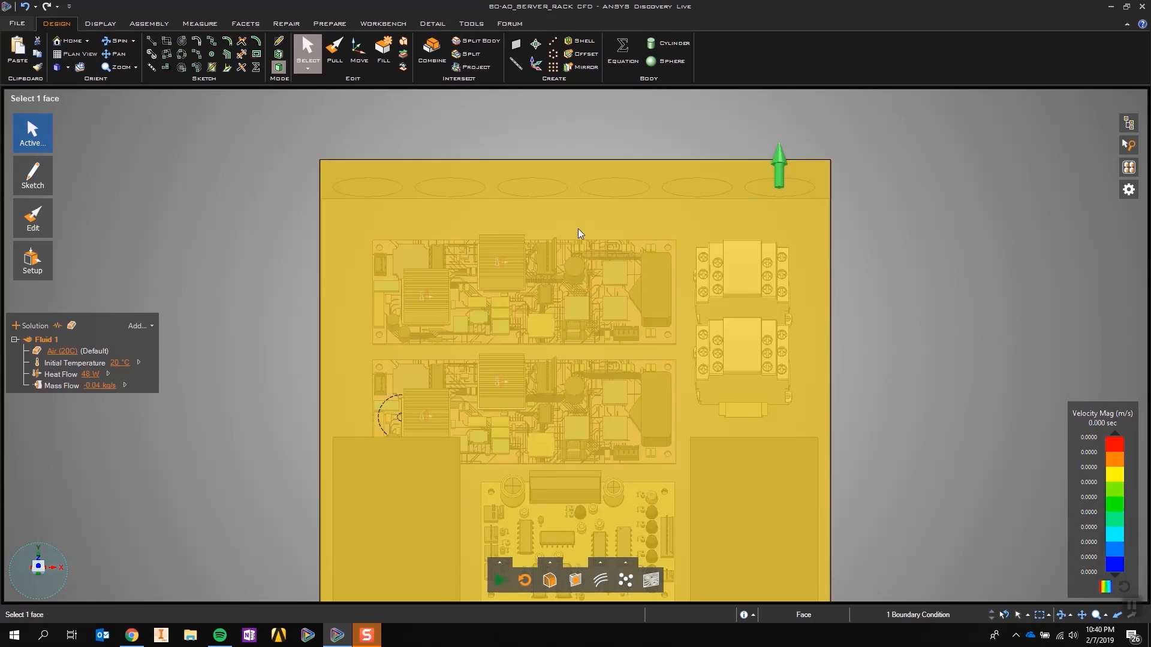
scroll(591, 227, "down", 3)
middle_click_drag(592, 228, 543, 214)
left_click(334, 214)
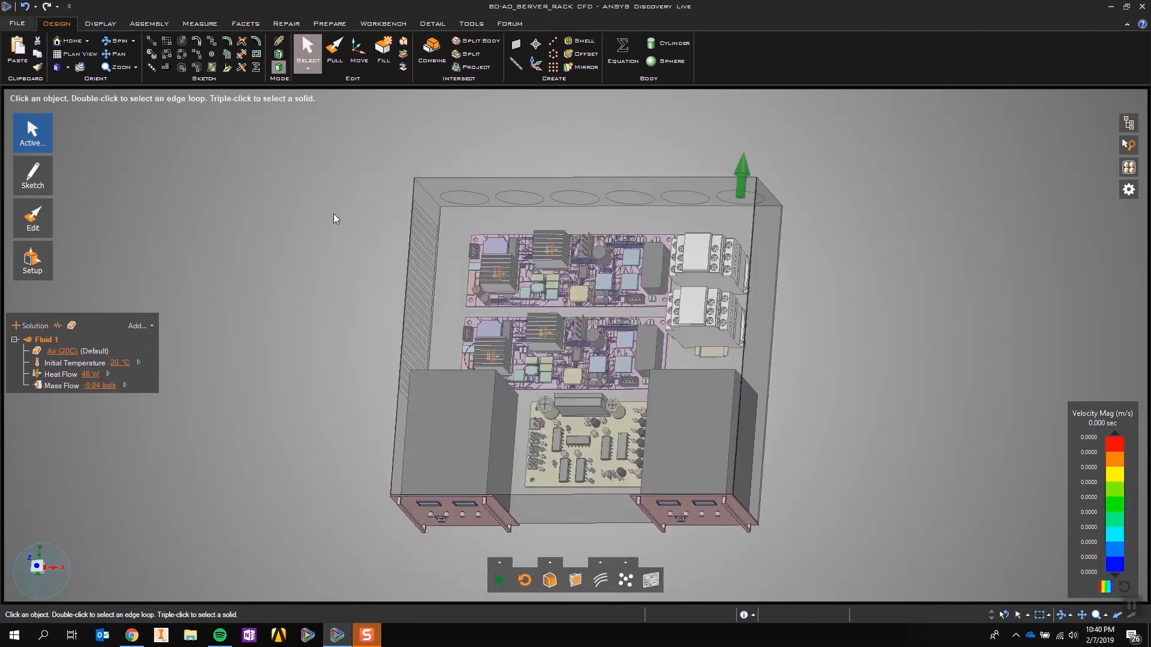
middle_click_drag(334, 215, 367, 251)
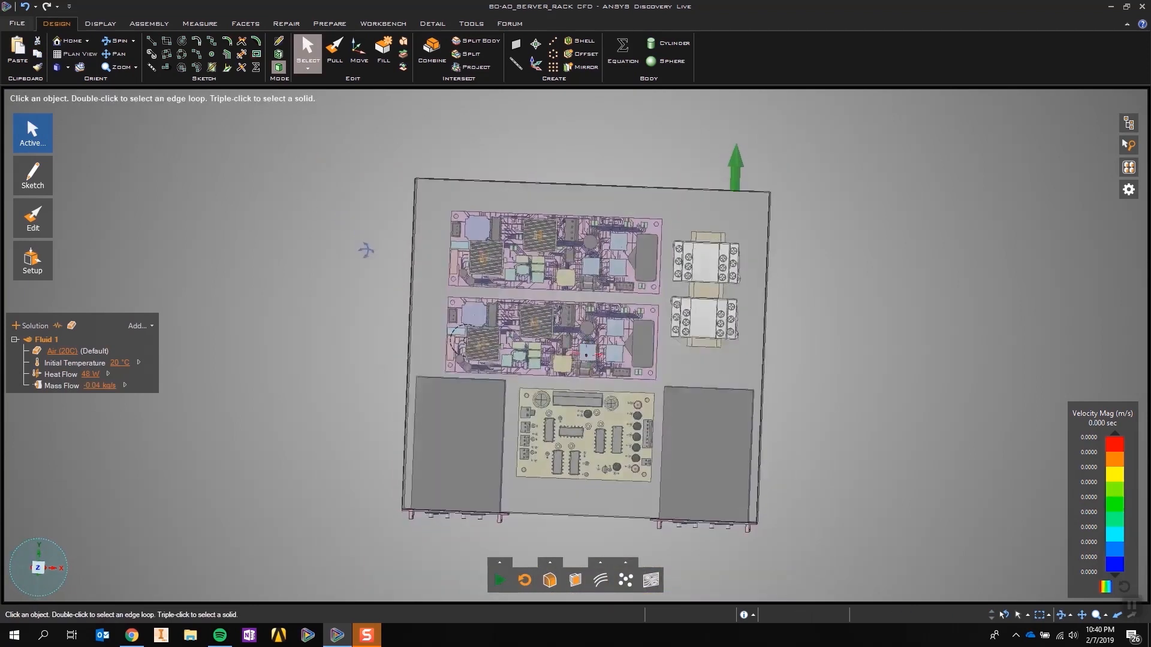
left_click(426, 429)
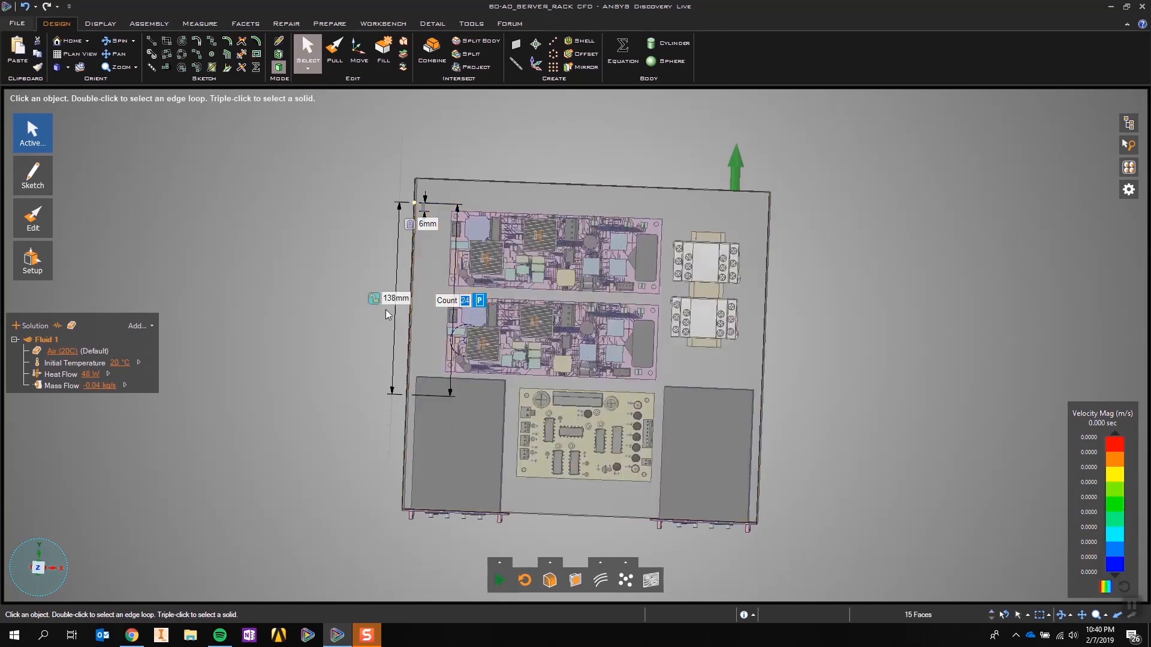
right_click(351, 266)
left_click(370, 237)
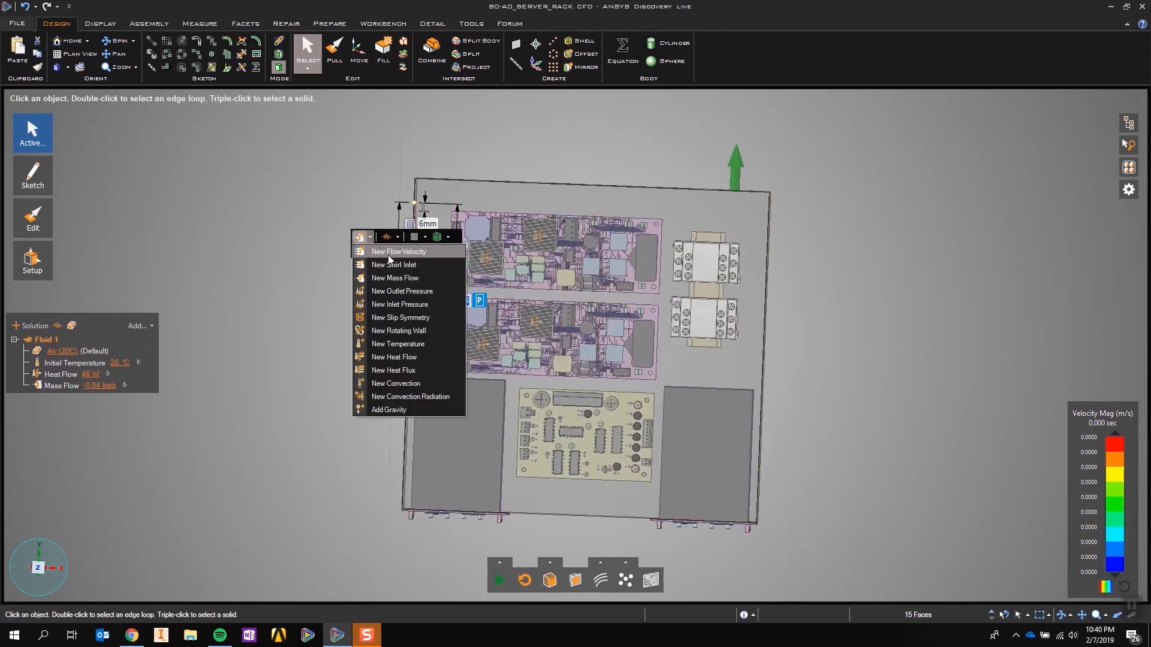
left_click(401, 291)
middle_click_drag(384, 263, 341, 253)
key("Escape")
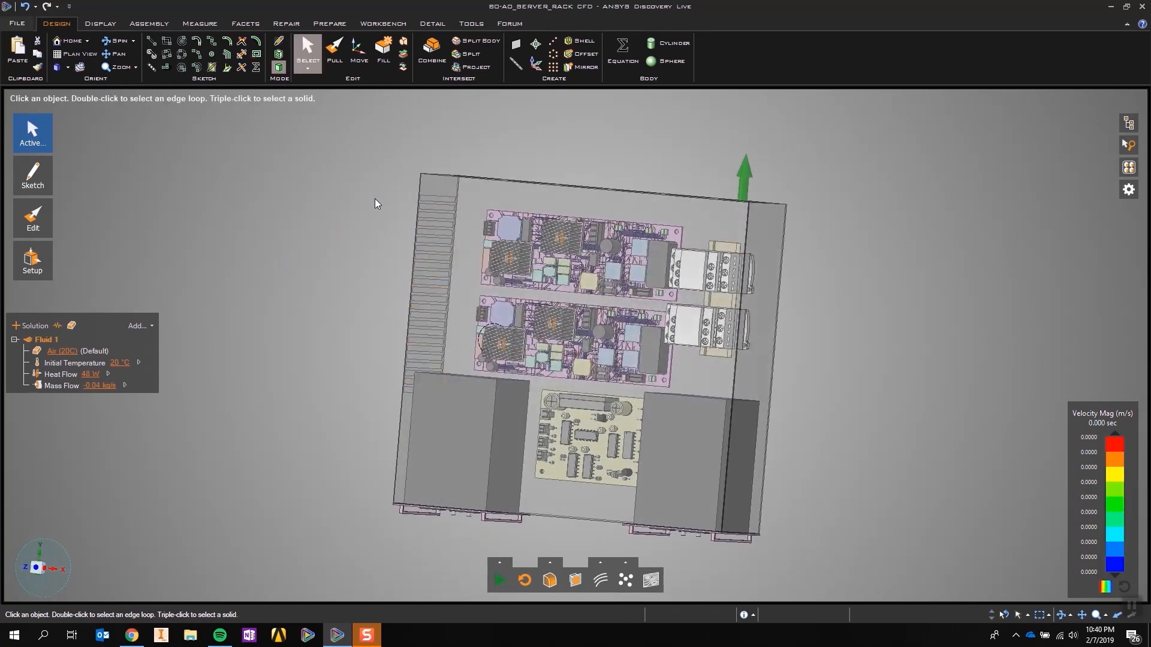
Select all 24 vent slot faces on the side of the air volume and apply an outlet pressure of 0 kPa.
left_click_drag(376, 181, 463, 409)
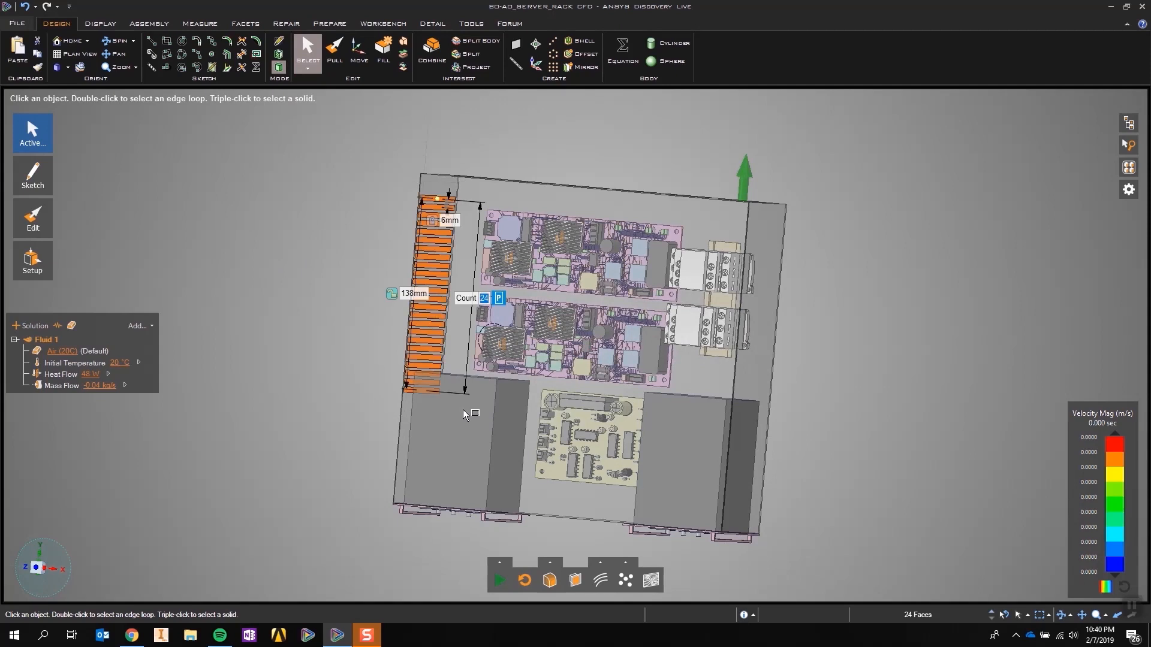
right_click(370, 261)
left_click(379, 235)
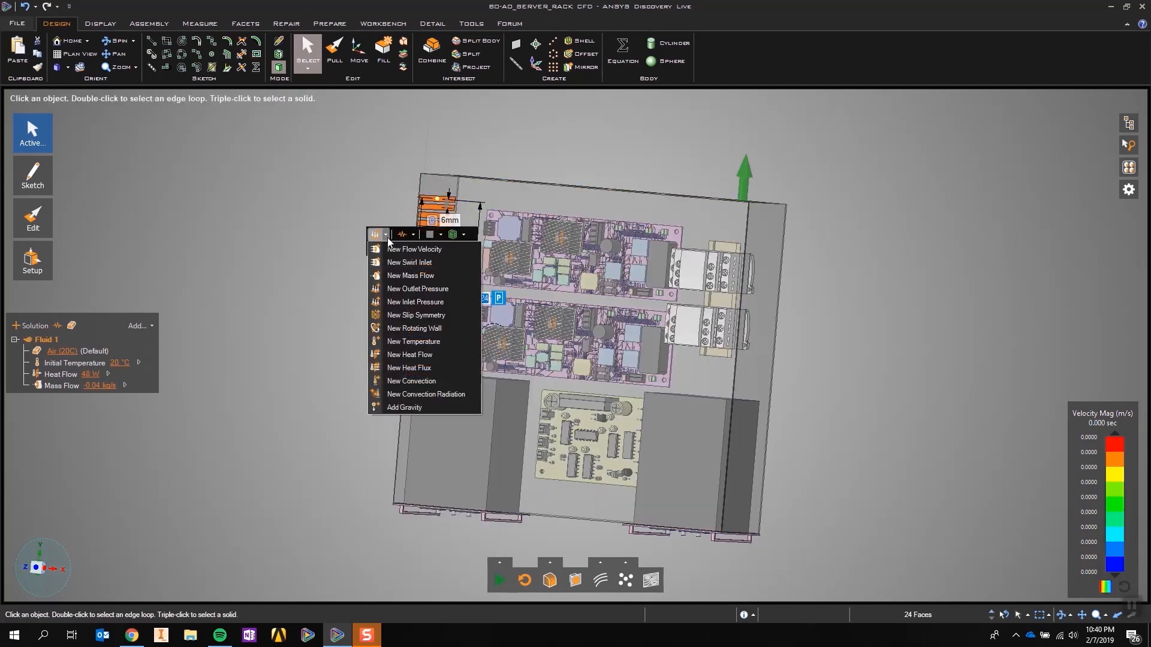
left_click(418, 288)
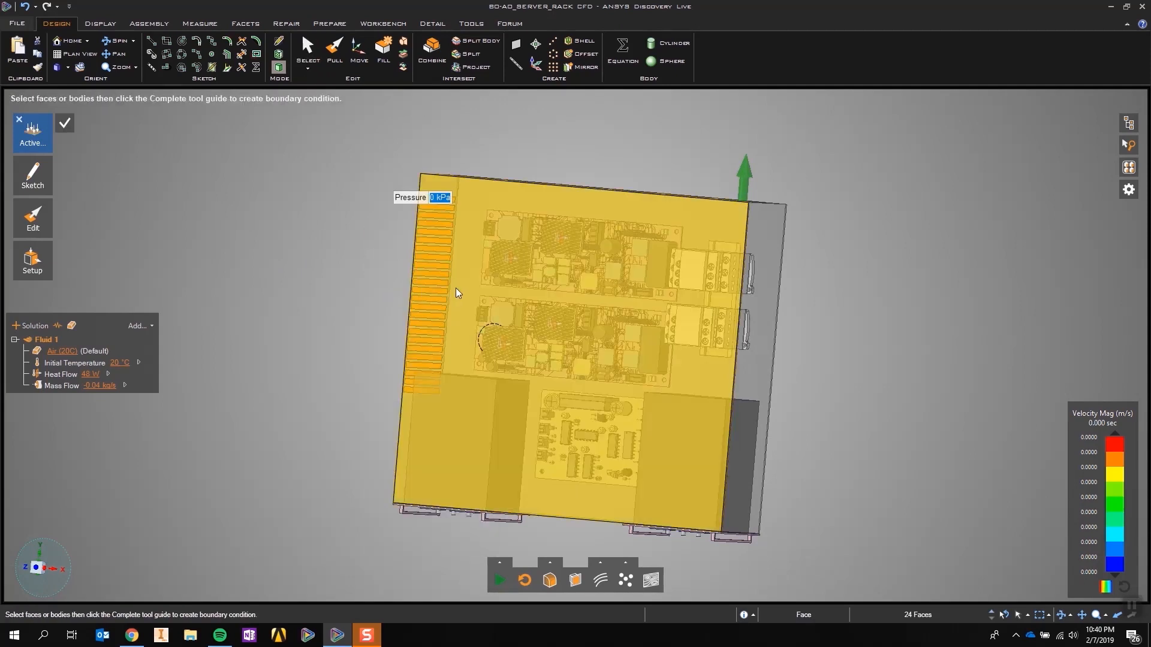
key("Return")
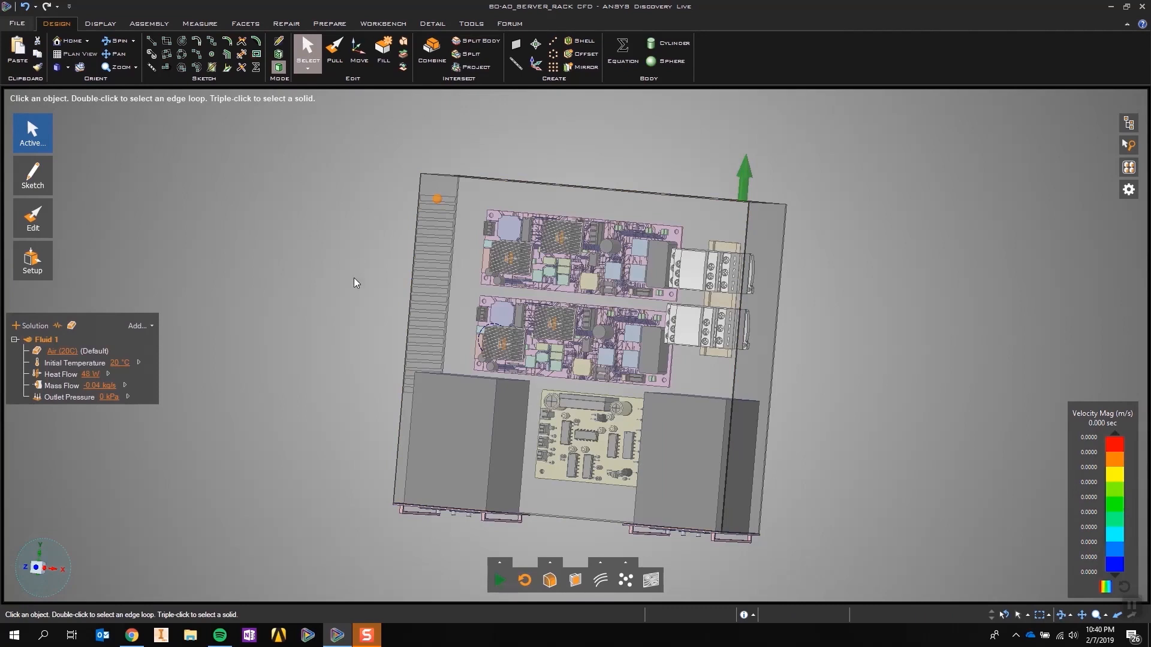
Set the velocity result's rendering method to Composite in the plan view and start the flow simulation.
left_click(37, 569)
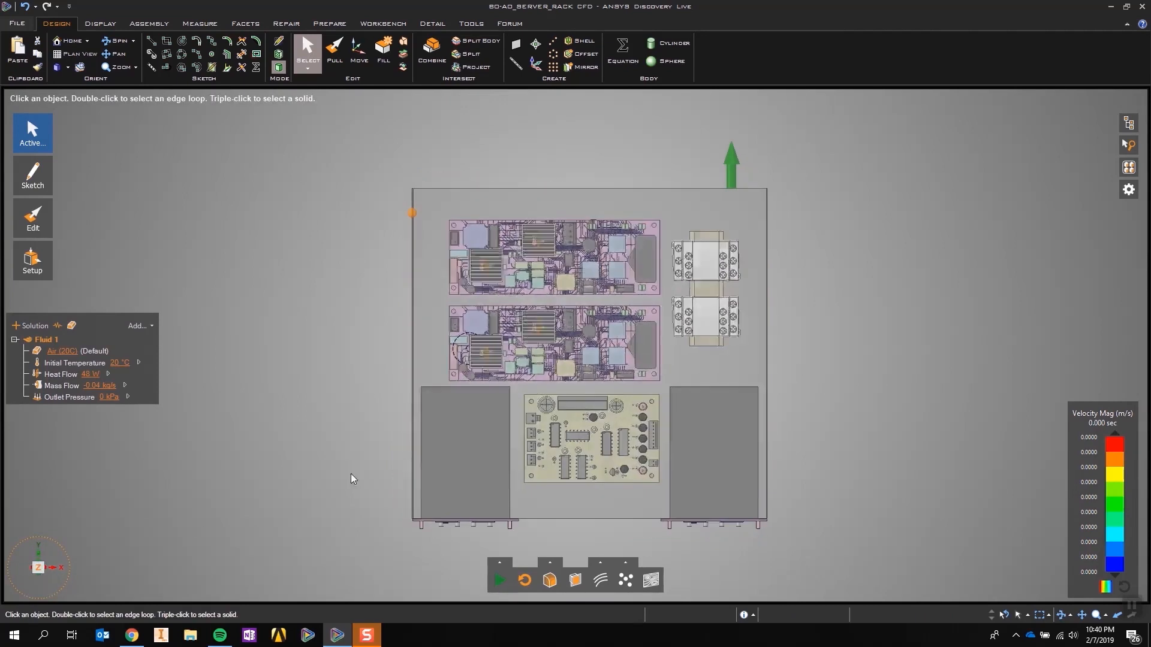
left_click(550, 564)
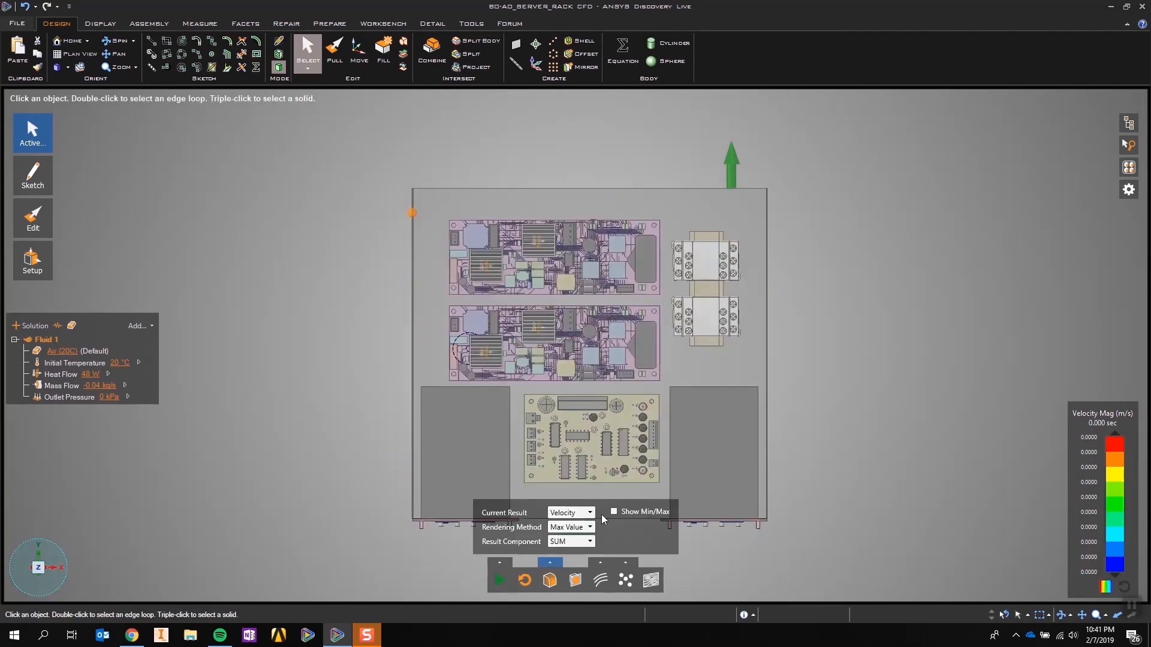
left_click(590, 527)
left_click(573, 556)
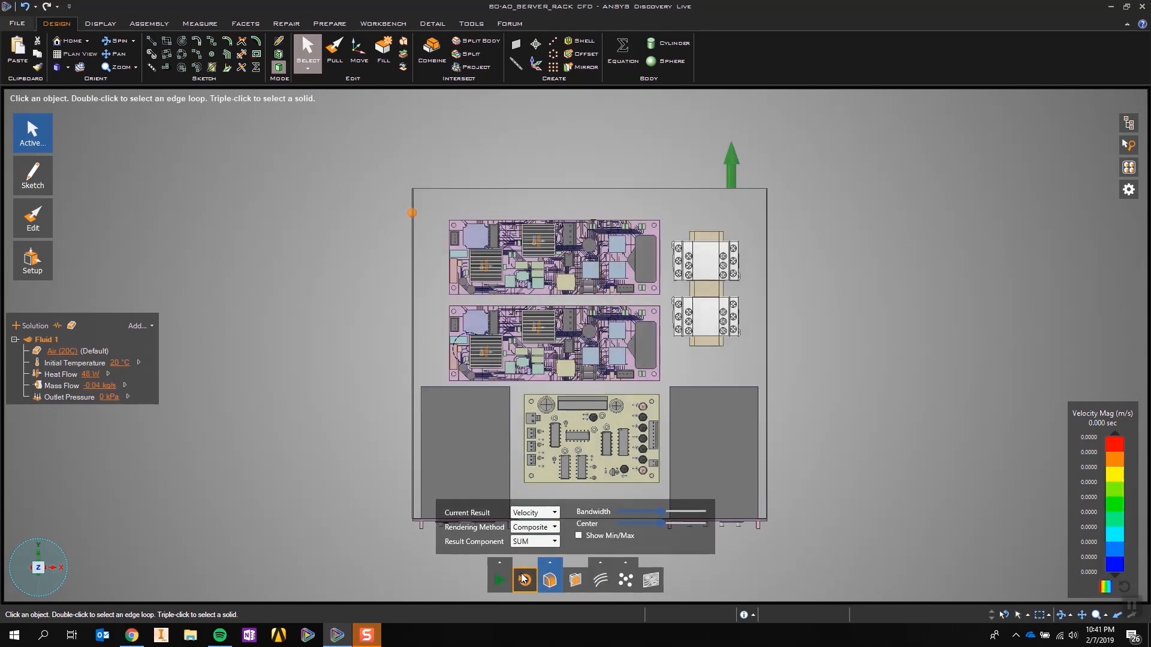
left_click(502, 582)
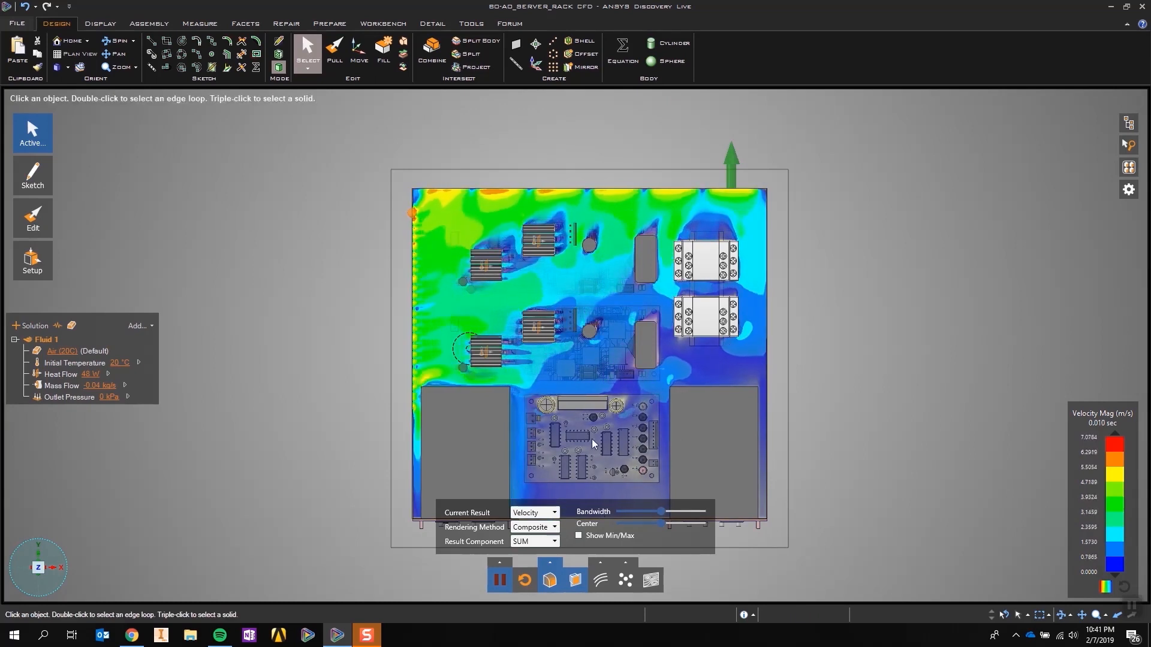
Display the temperature result around the heat sinks on the two circuit boards while the simulation runs.
scroll(570, 286, "up", 1)
scroll(559, 266, "up", 2)
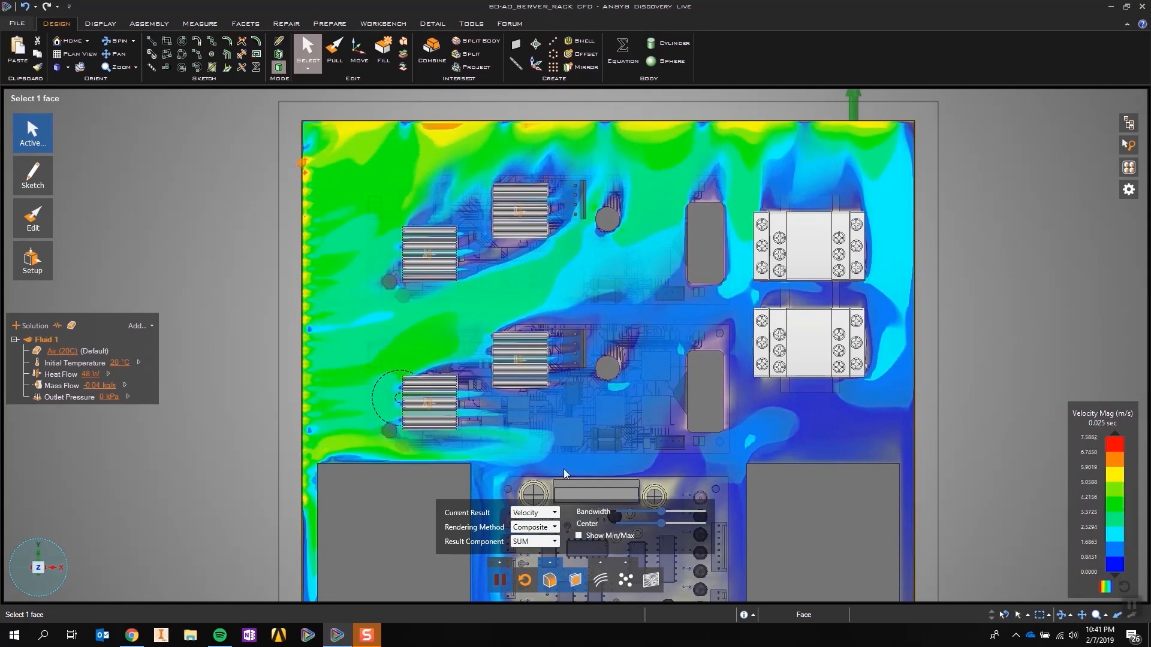
left_click(555, 513)
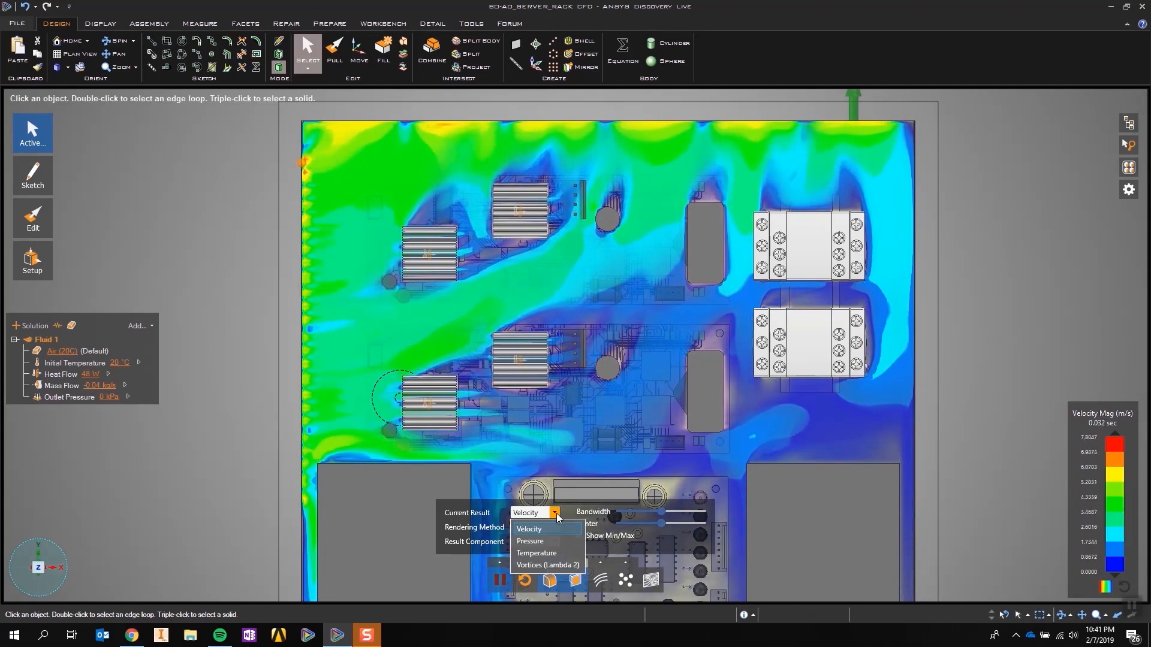
left_click(557, 553)
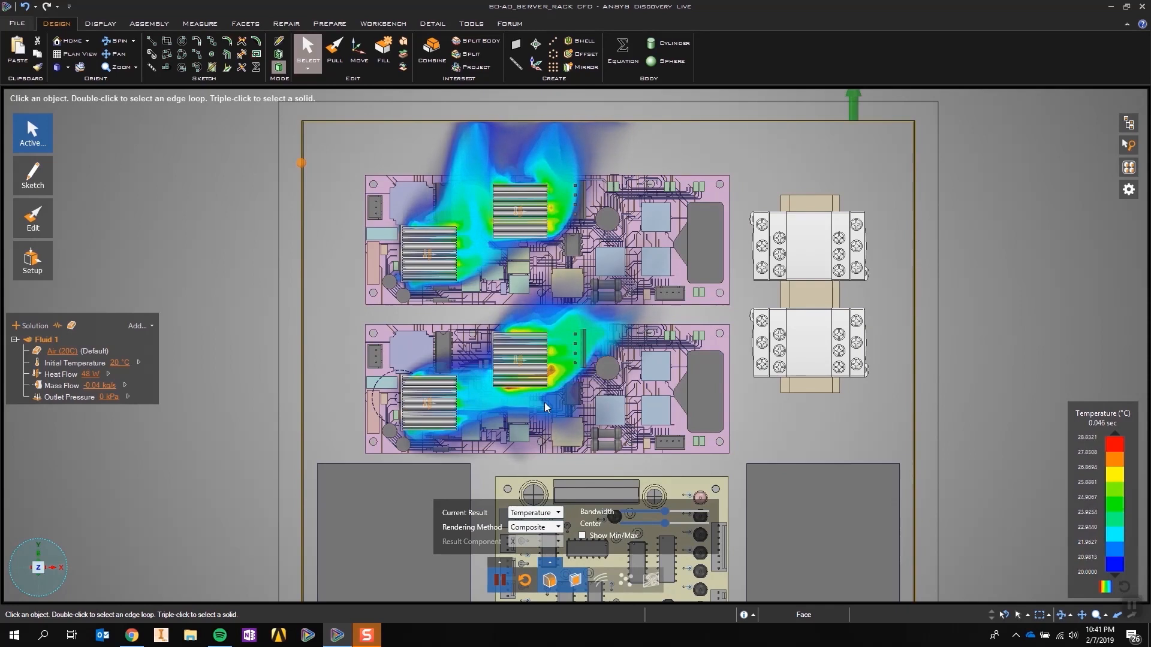
left_click(302, 322)
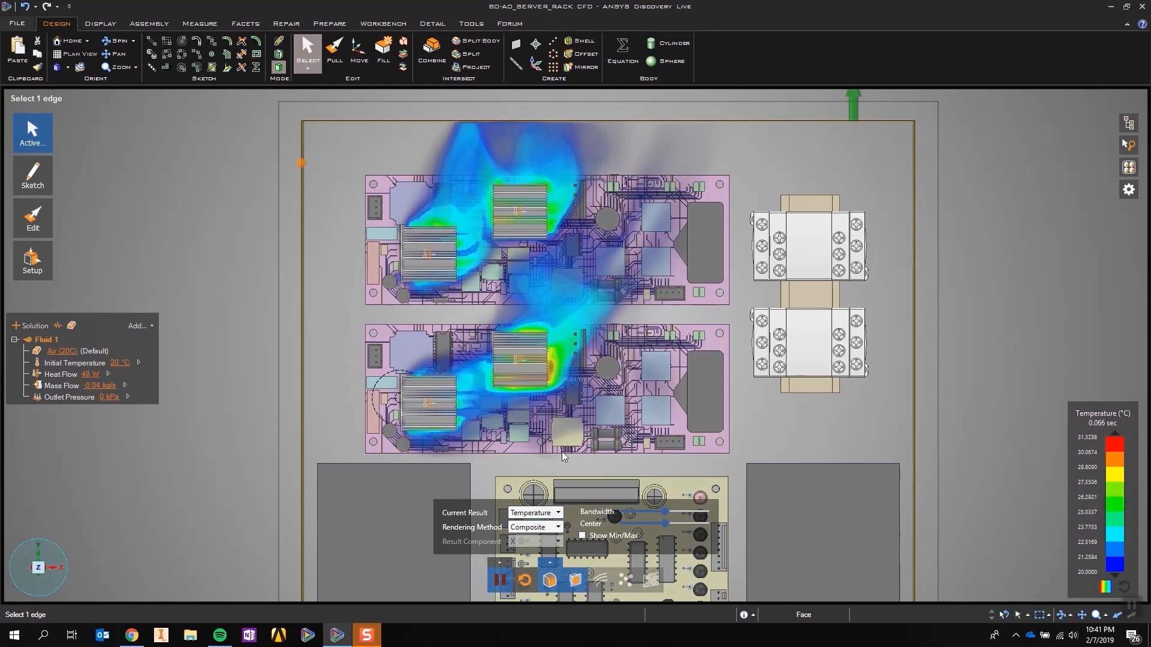
Switch the result to Velocity and place an LIC flow plane across the lower heat sink board.
left_click(559, 514)
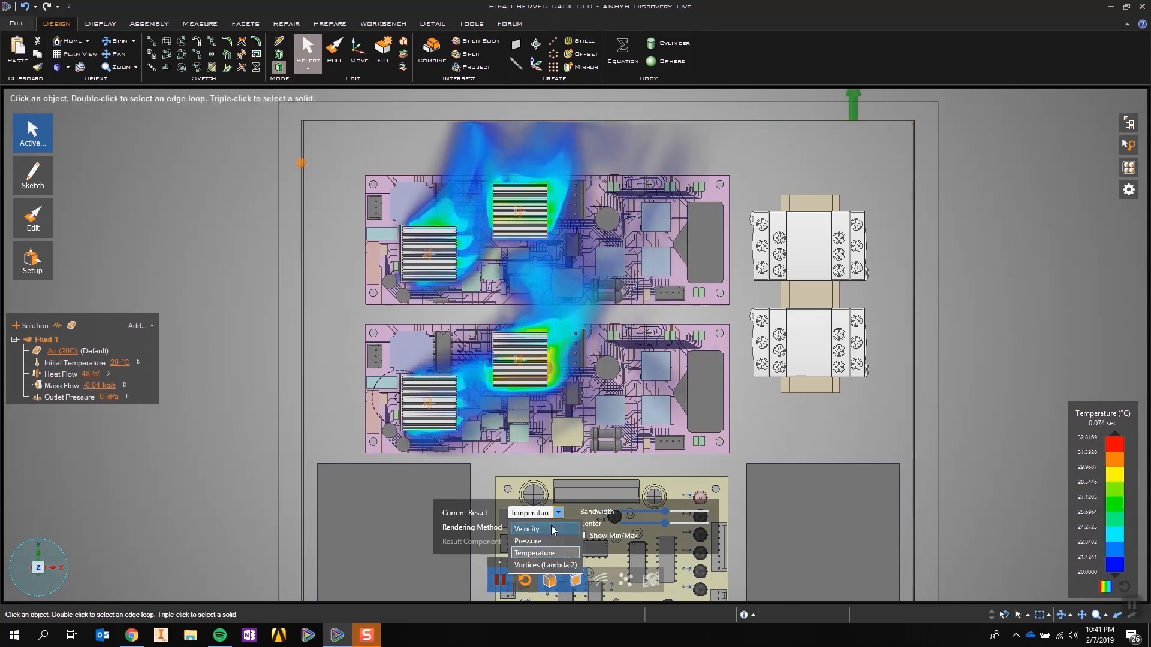
left_click(531, 541)
left_click(651, 580)
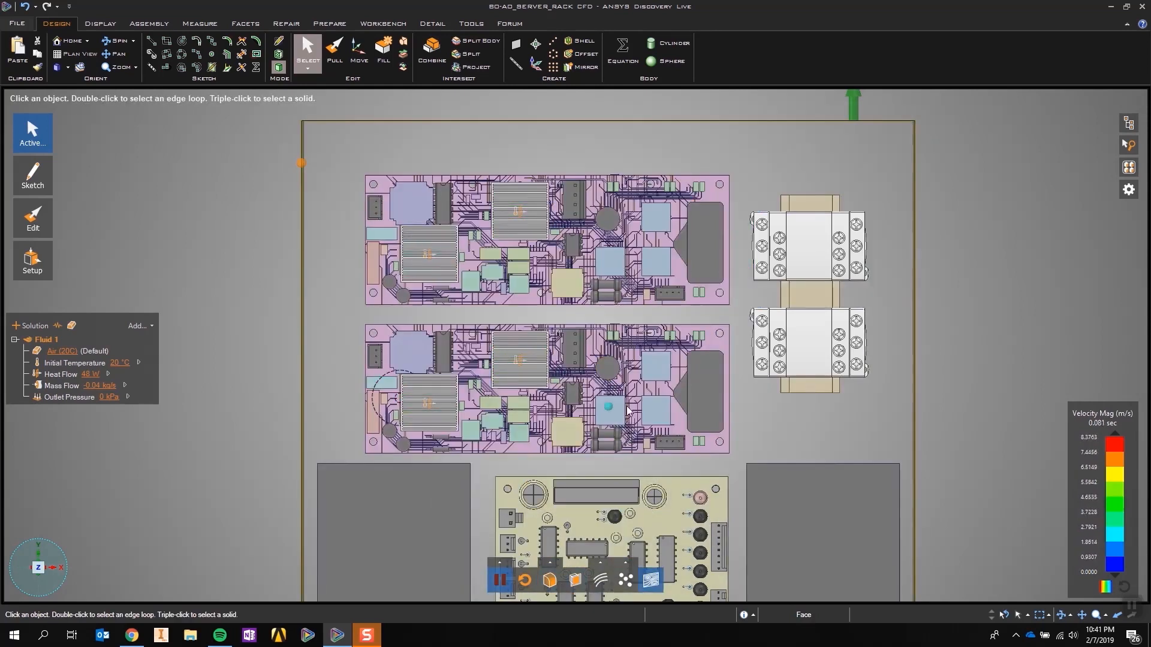
left_click(612, 450)
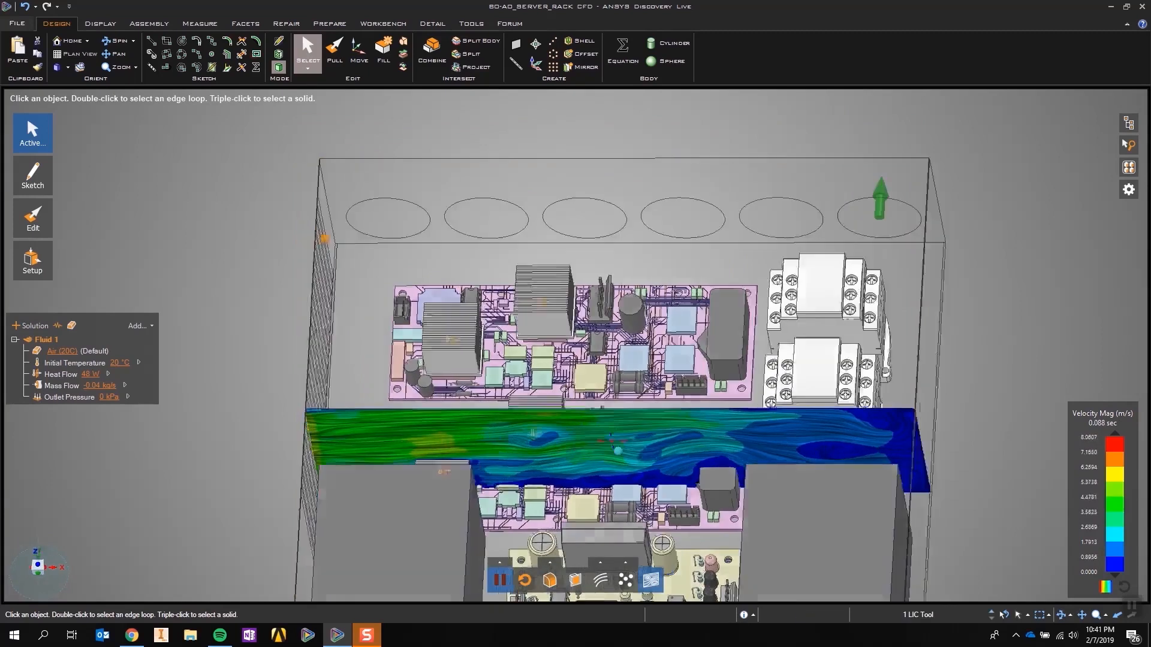
Rotate the LIC plane parallel to the boards, shift it to cut through the heat sinks, and view it in plan.
middle_click_drag(613, 452, 639, 418)
left_click_drag(639, 419, 635, 433)
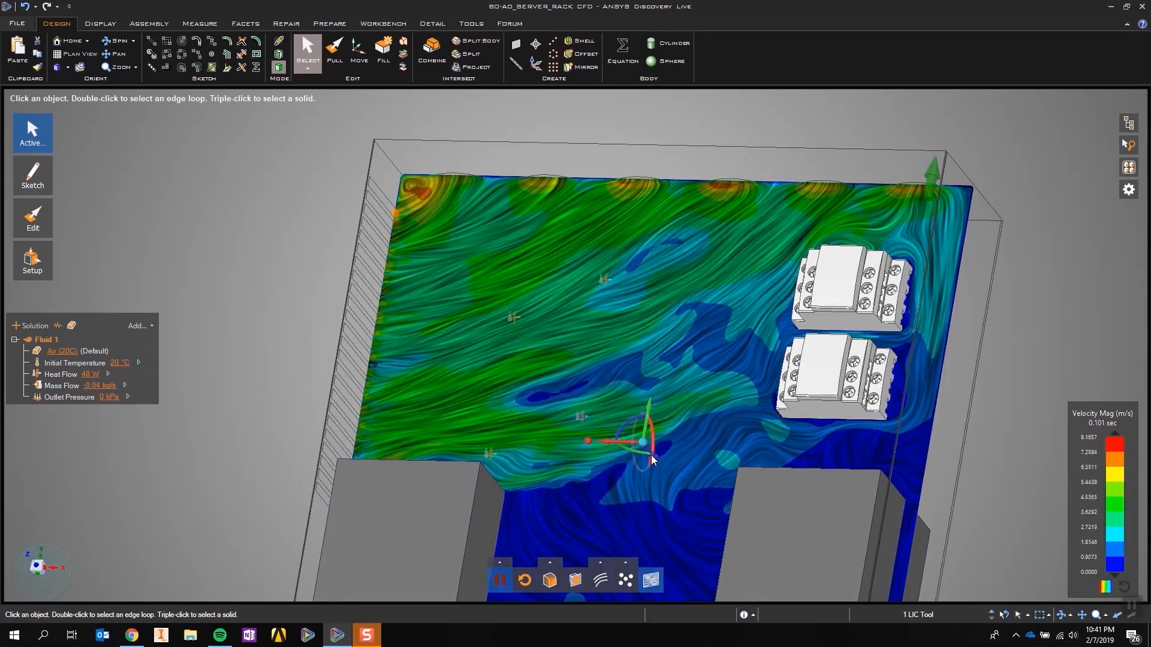
left_click_drag(656, 457, 663, 472)
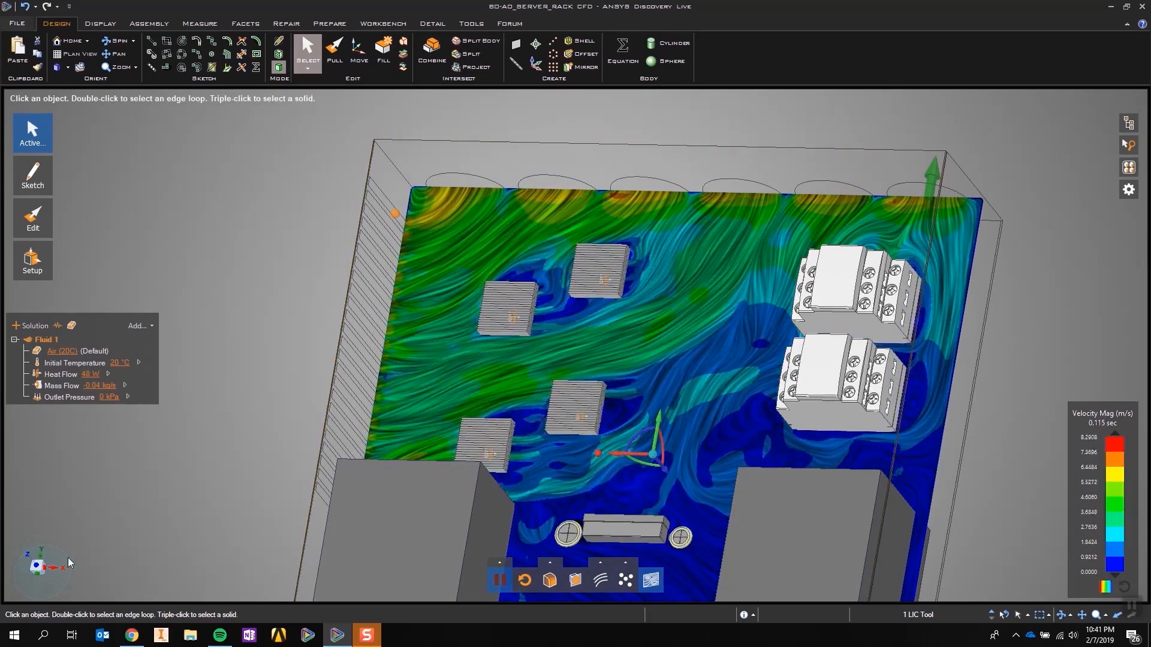
left_click(38, 568)
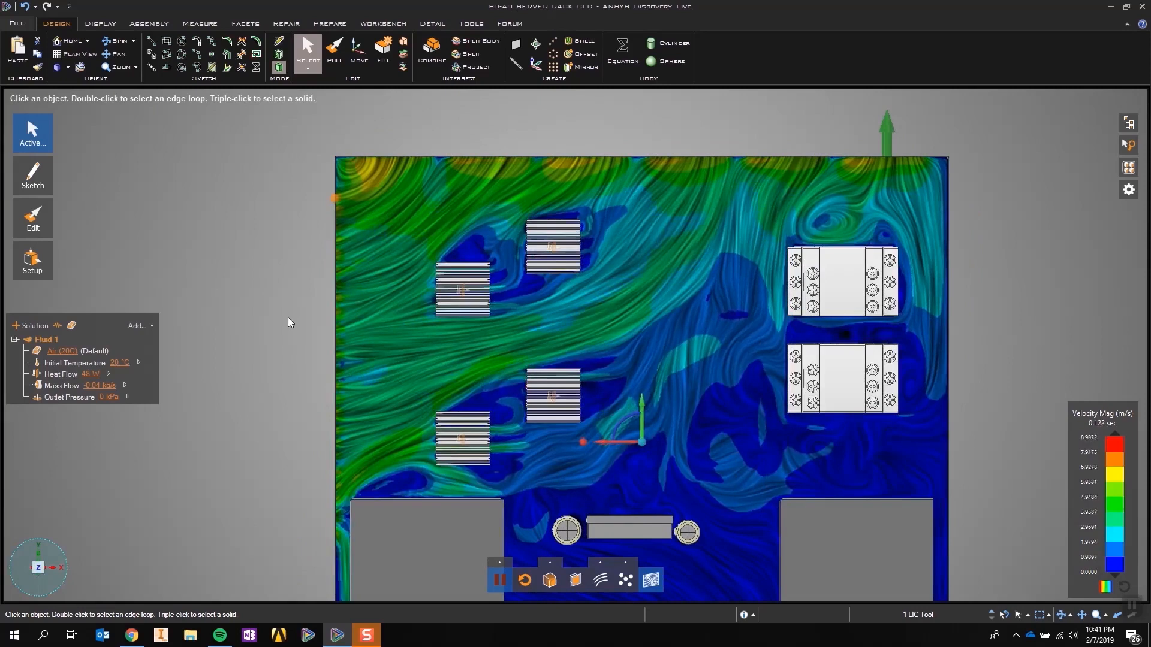
Pause the simulation, turn off the LIC flow display and return the model to the home view.
left_click(500, 580)
left_click(653, 581)
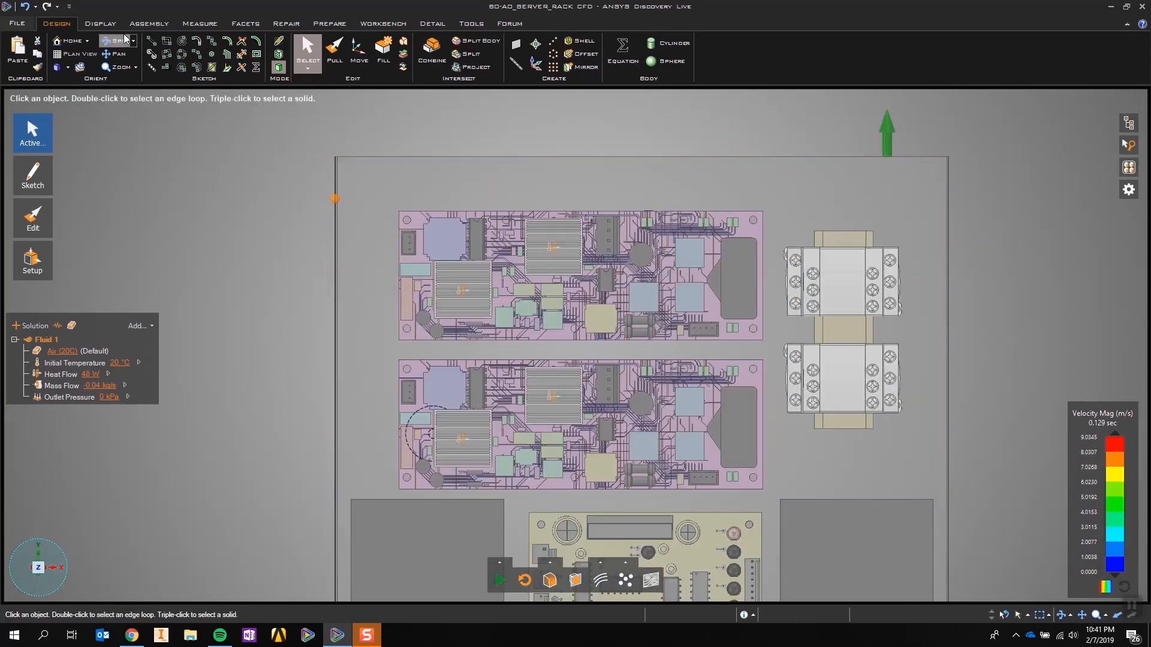
left_click(58, 67)
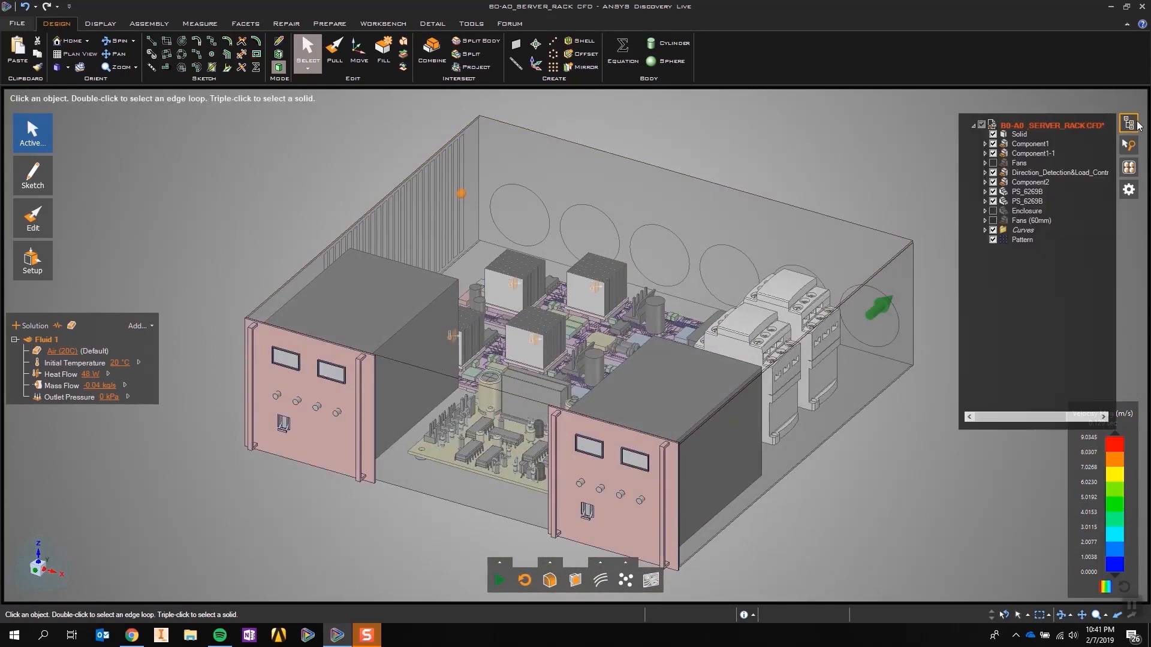
Show the Fans (60mm) component and hide everything except it and the Solid air volume.
mouse_move(1129, 145)
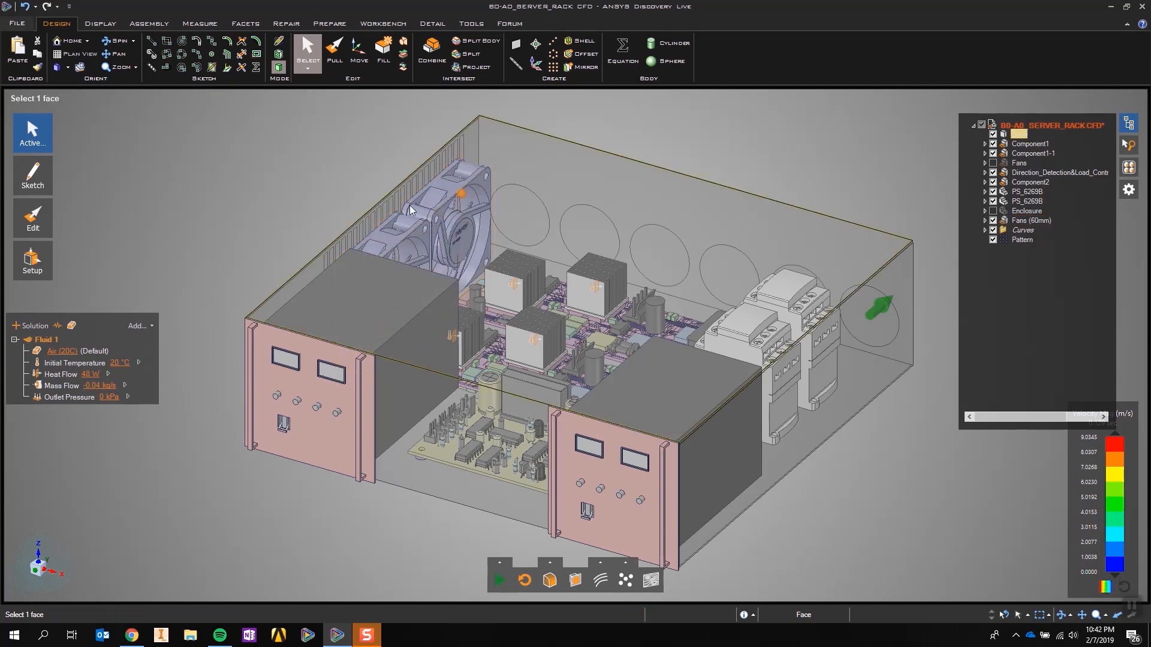
scroll(422, 207, "up", 5)
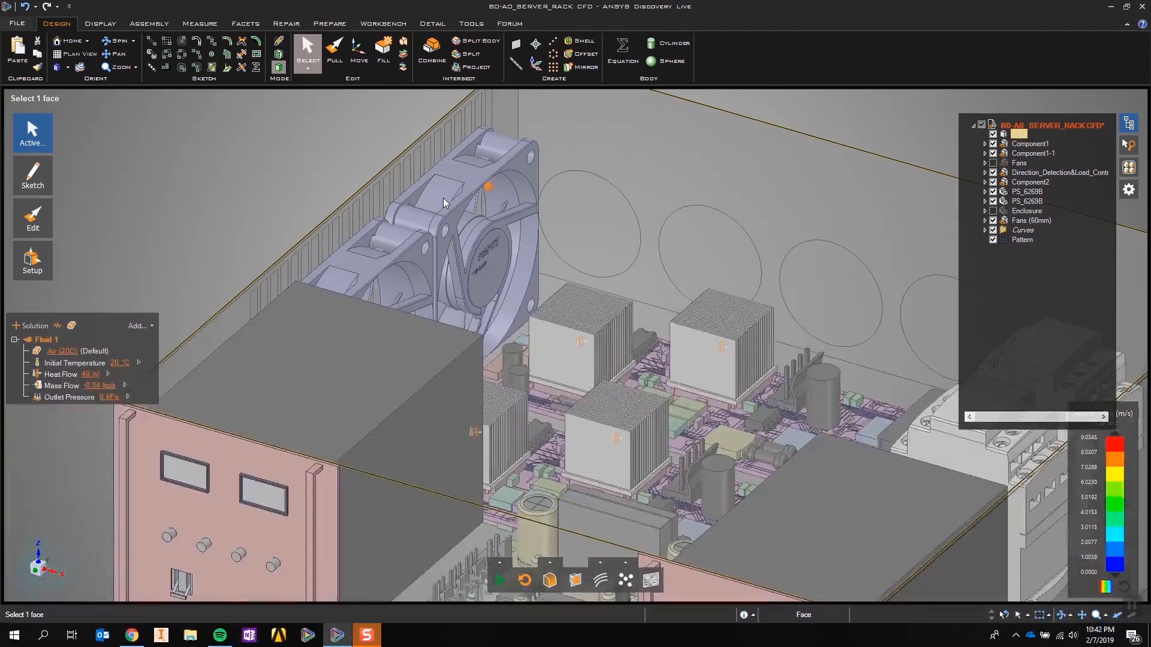
key("Escape")
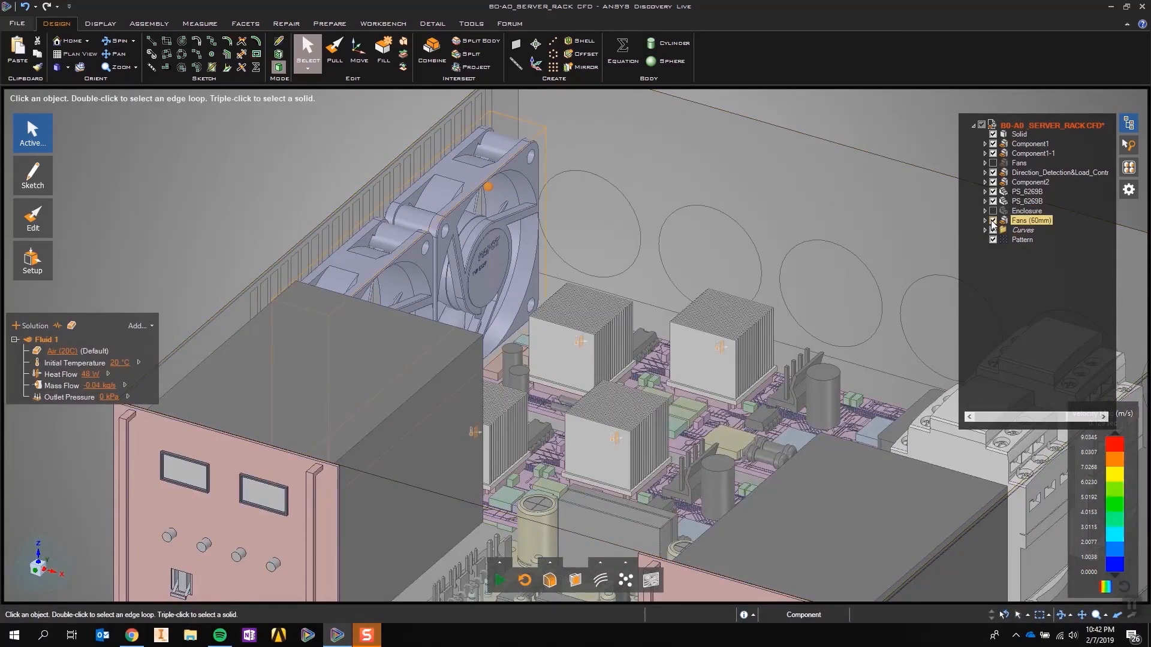
left_click(1030, 221)
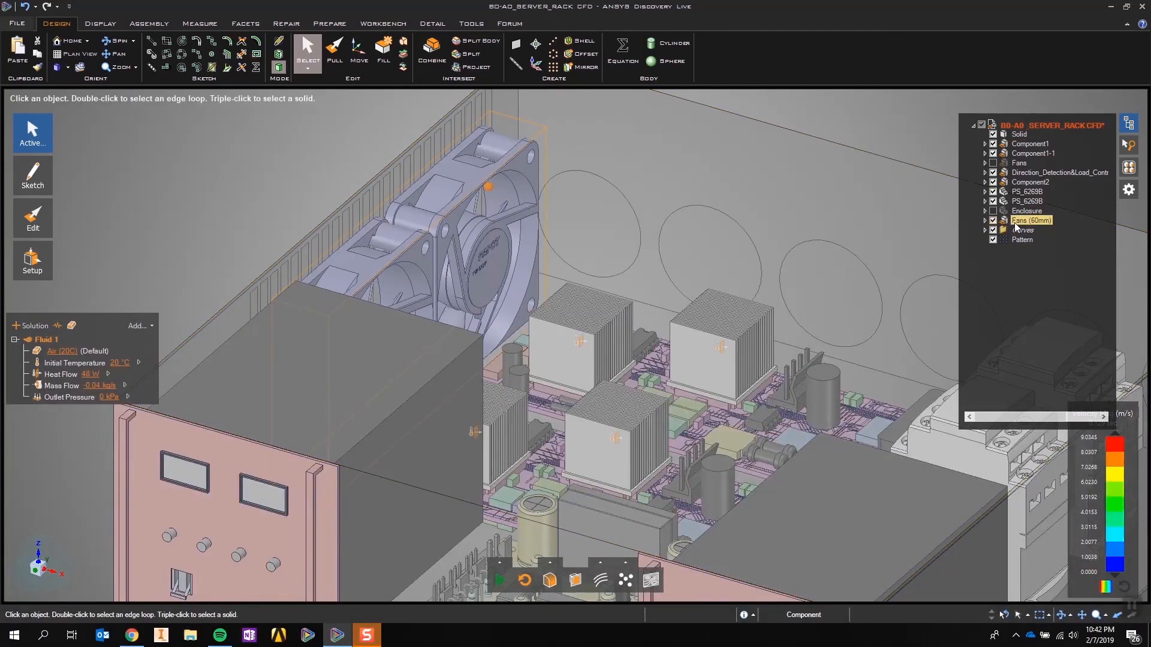
left_click(1017, 135, "ctrl")
right_click(1018, 136)
left_click(1061, 304)
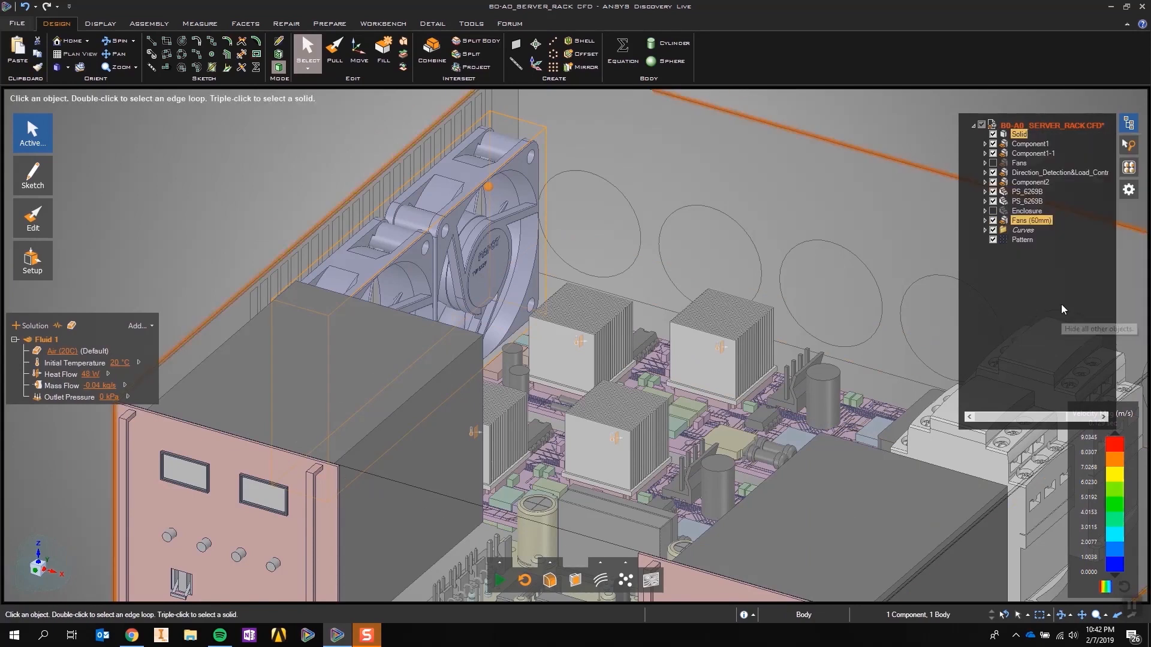
Move the 24-slot vent pattern from the fan-side wall of the air volume up to the opposite end wall.
scroll(409, 260, "down", 3)
scroll(387, 235, "up", 1)
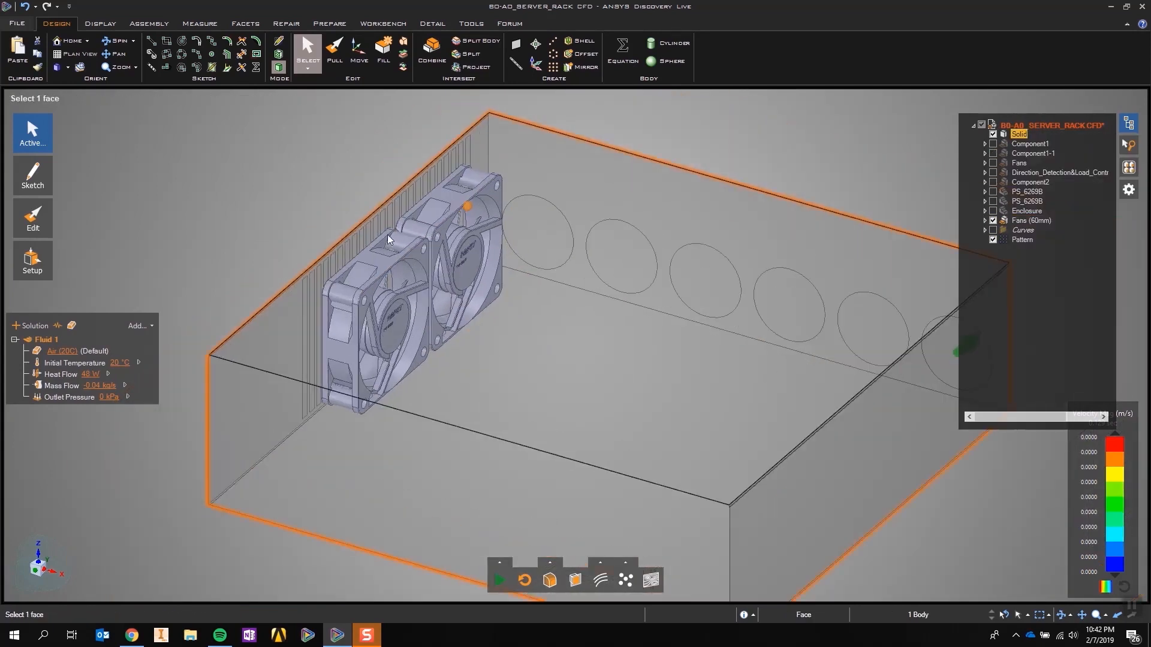
left_click(36, 558)
left_click_drag(261, 113, 310, 545)
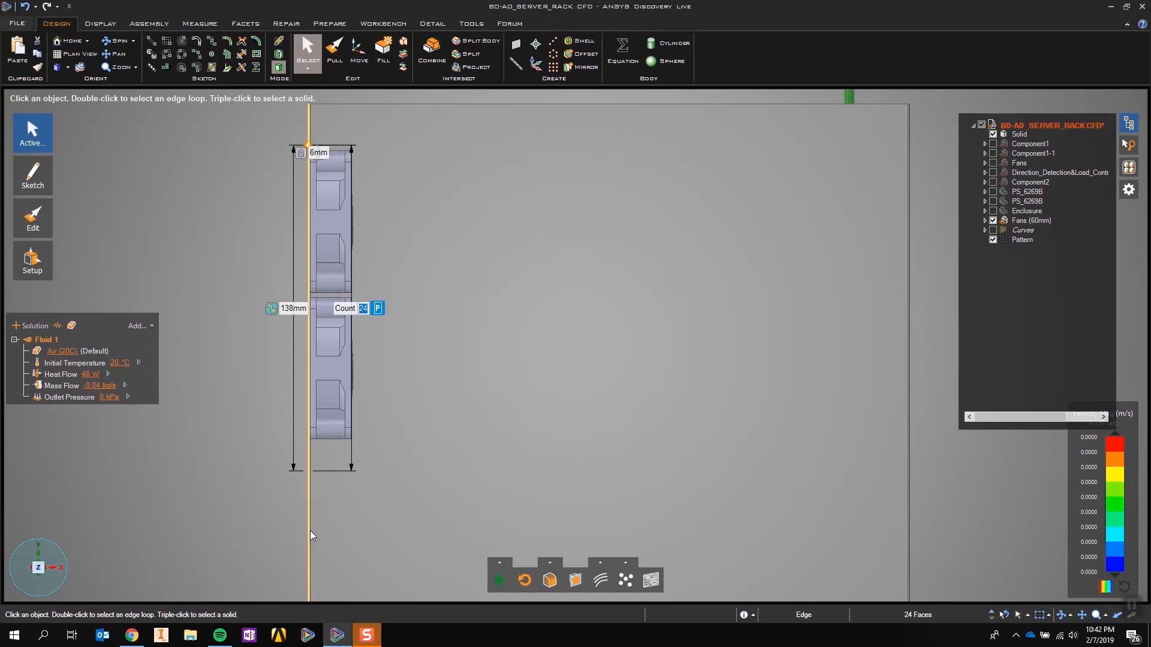
left_click(357, 59)
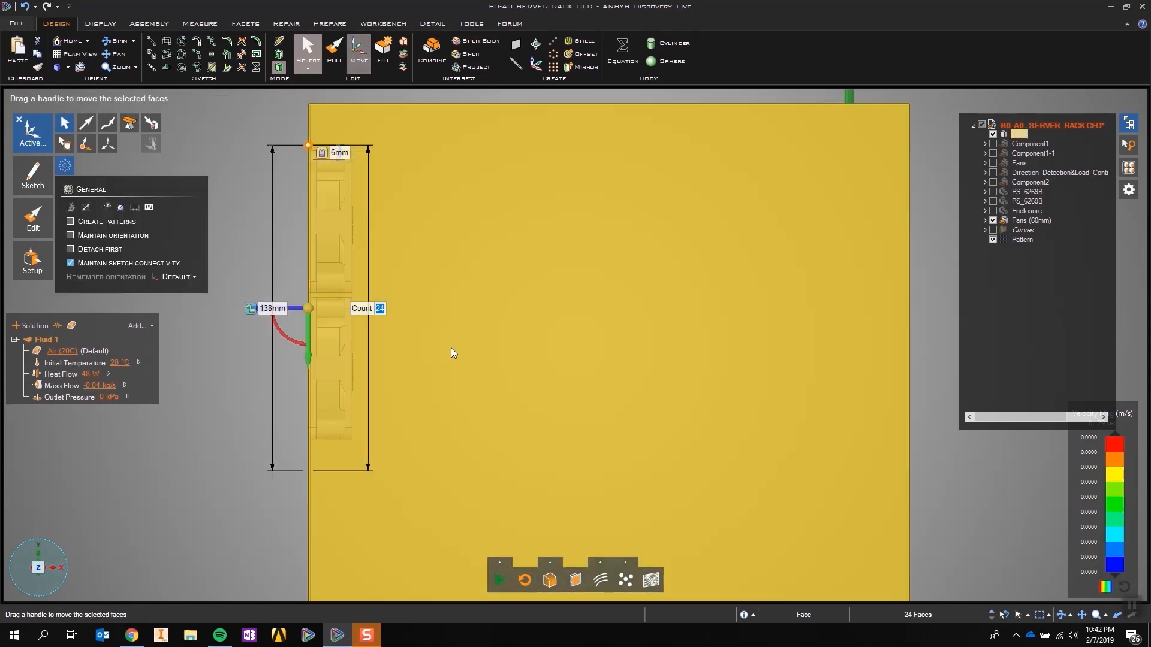
key("h")
left_click(151, 122)
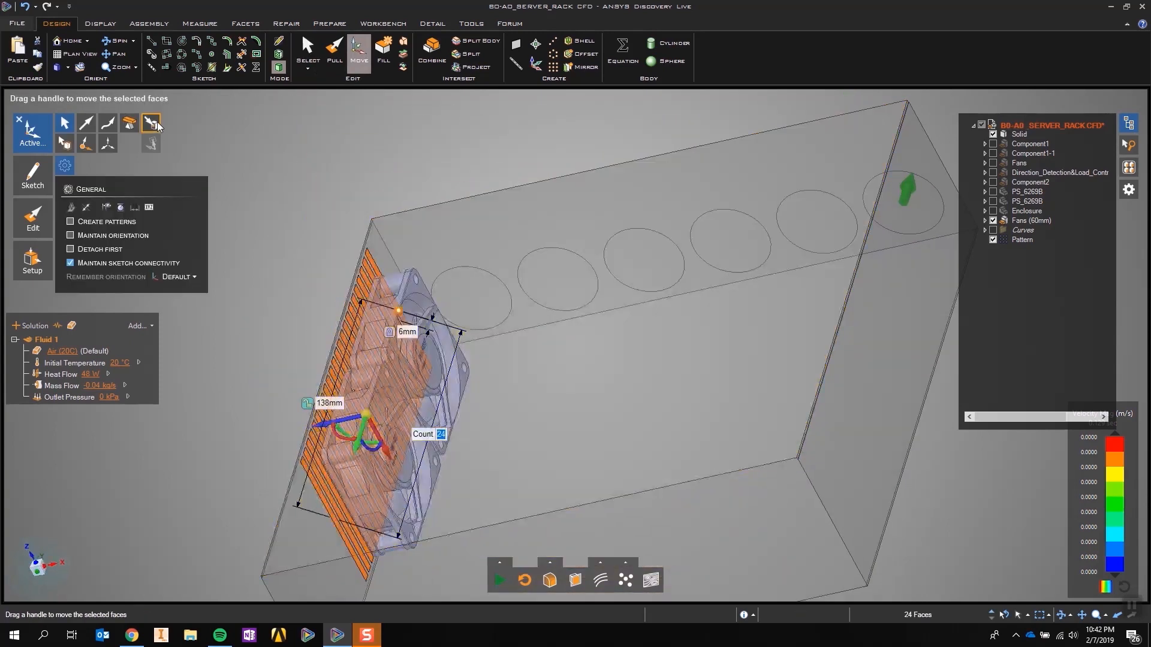
left_click(921, 311)
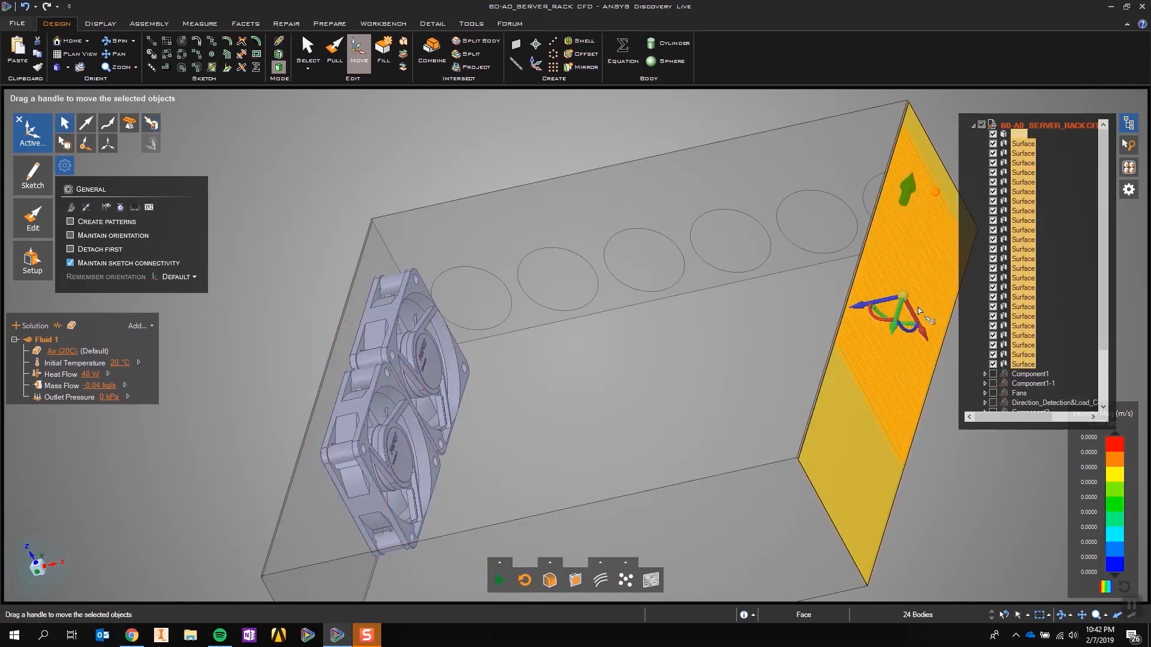
Imprint the moved vent slot outlines into the end wall through a sketch on that face.
key("Escape")
left_click(848, 454)
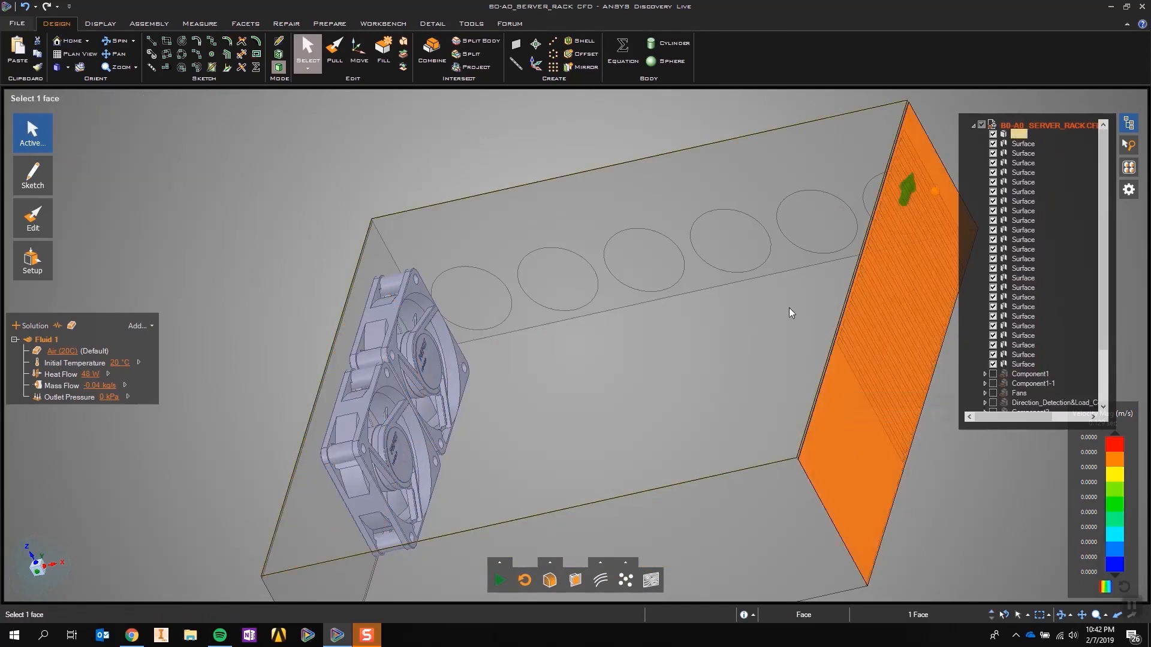
left_click(280, 43)
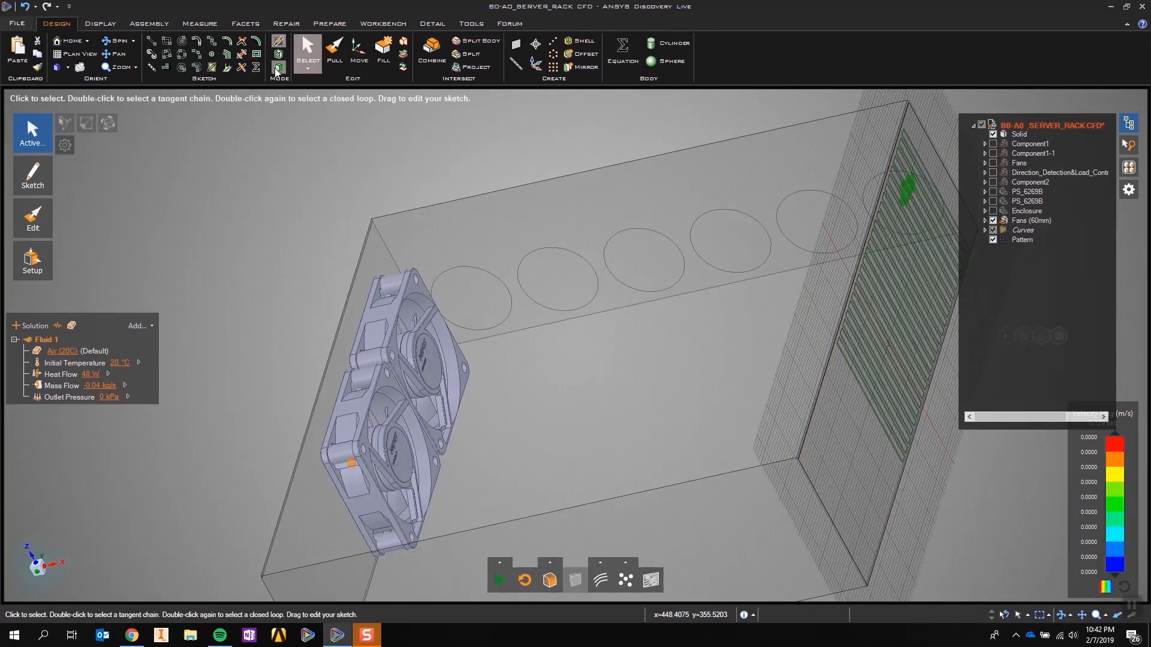
key("d")
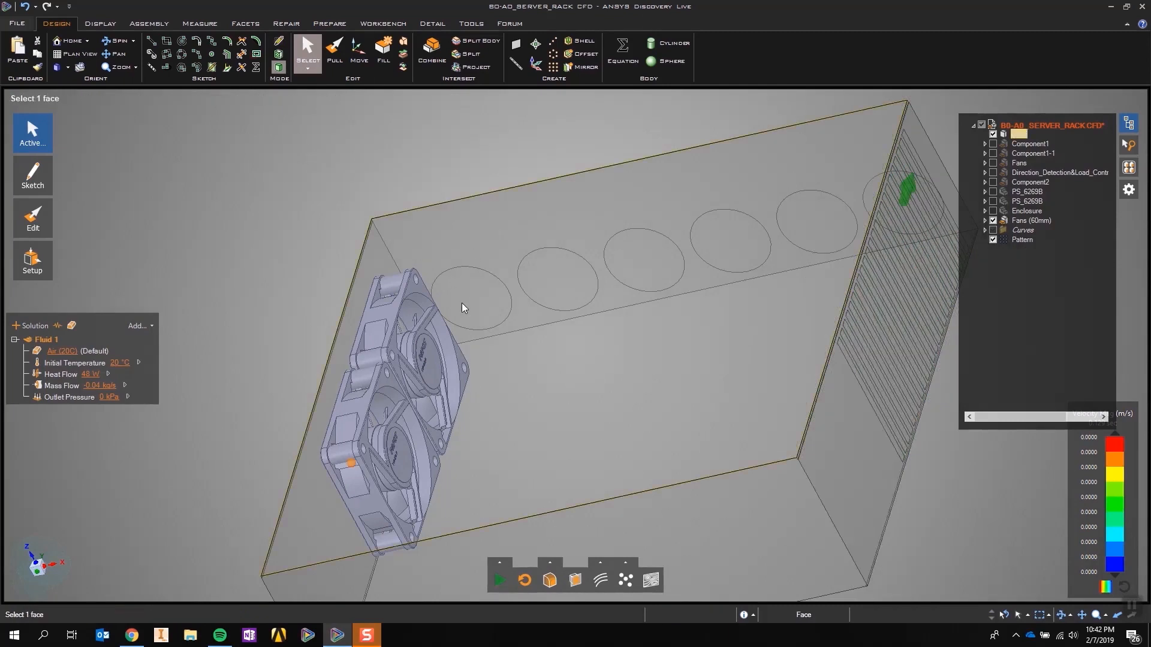
Project the circular outlines of both 60 mm fans onto the adjacent wall of the air volume to form two round openings.
key("h")
left_click(498, 442)
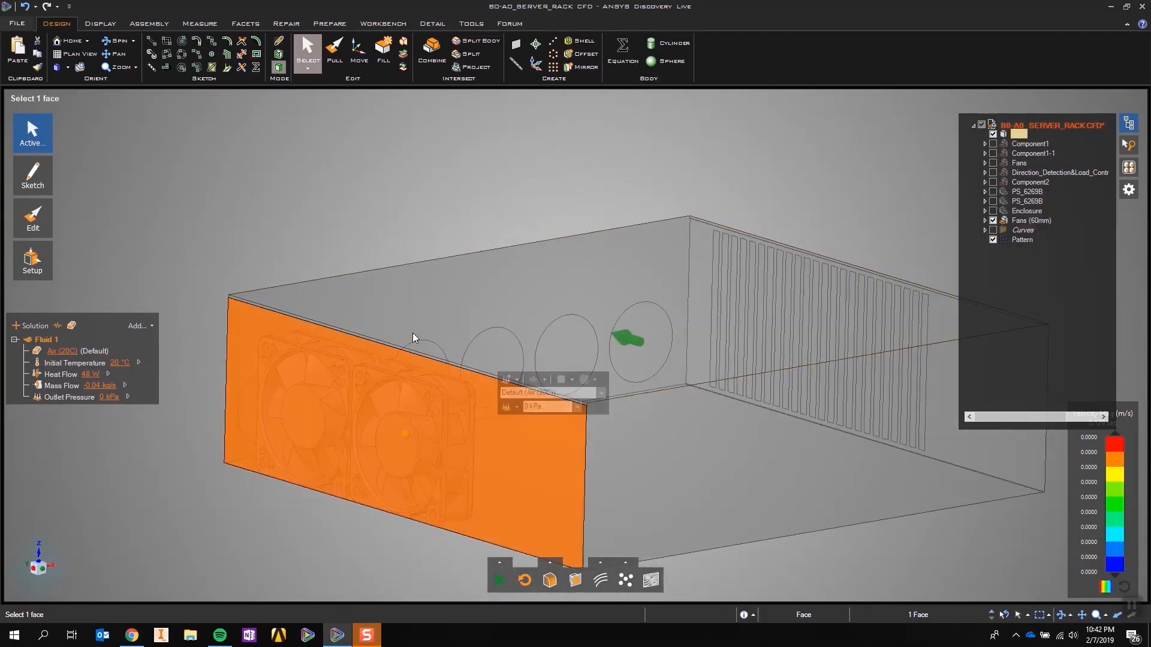
left_click(227, 68)
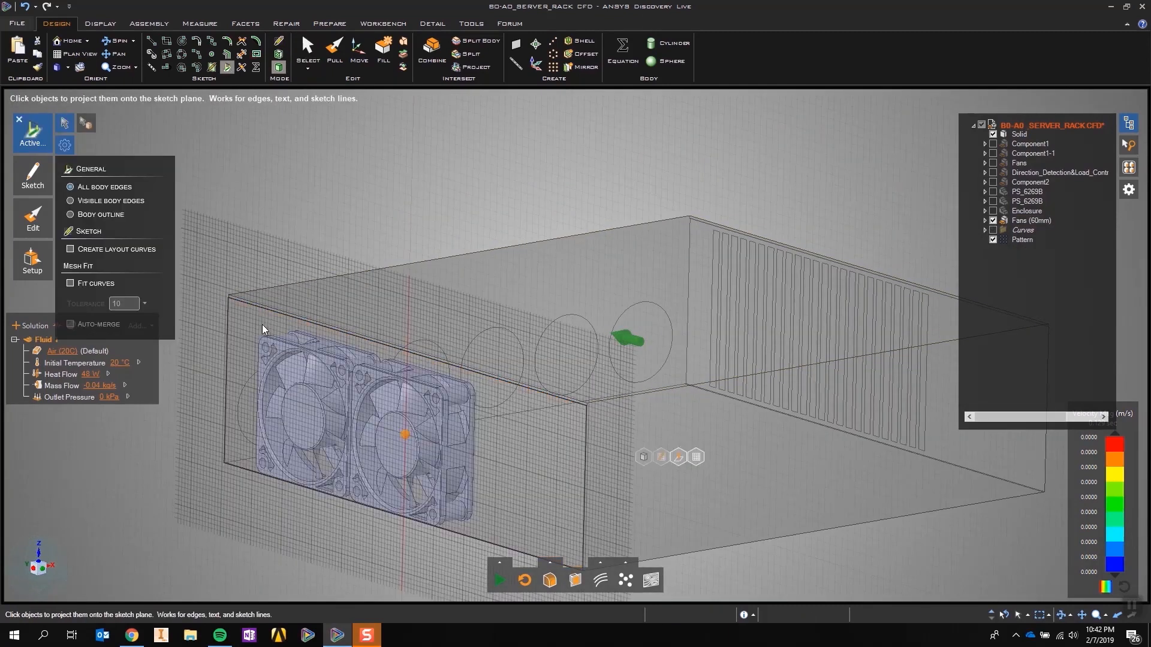
left_click(274, 370)
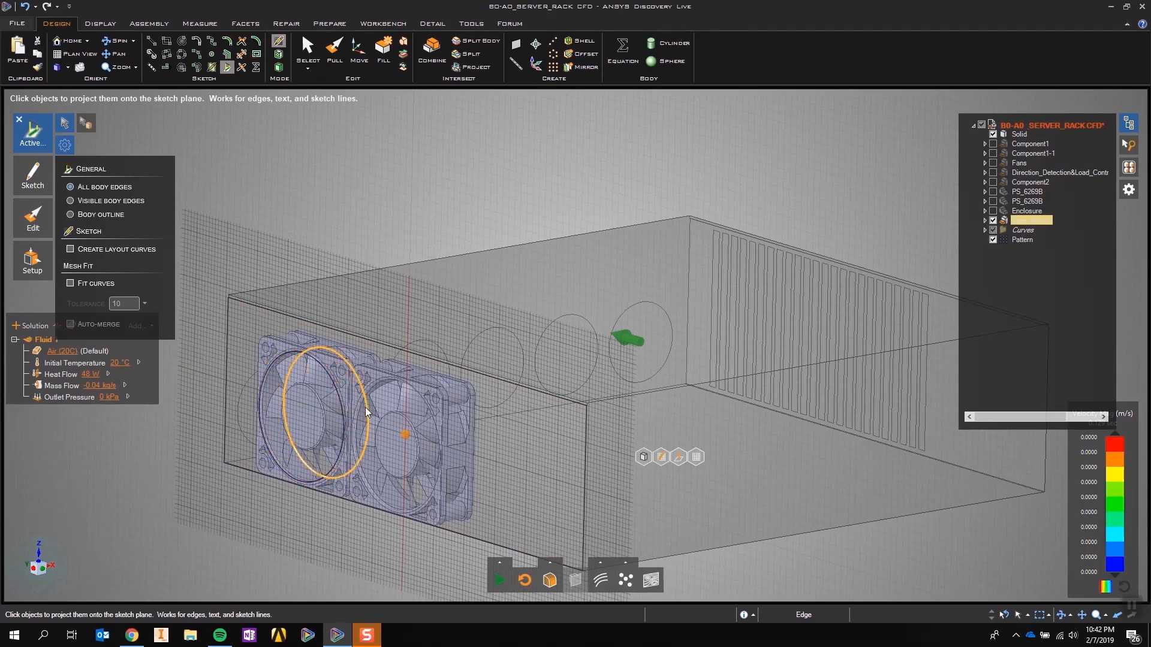
left_click(355, 365)
key("d")
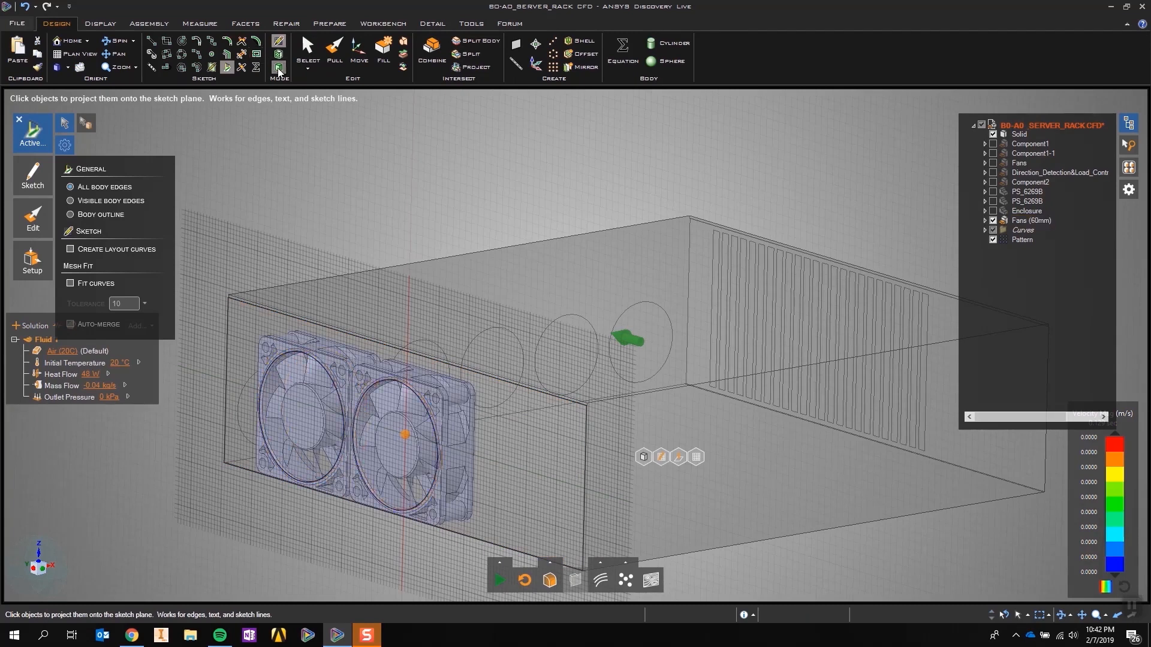
key("s")
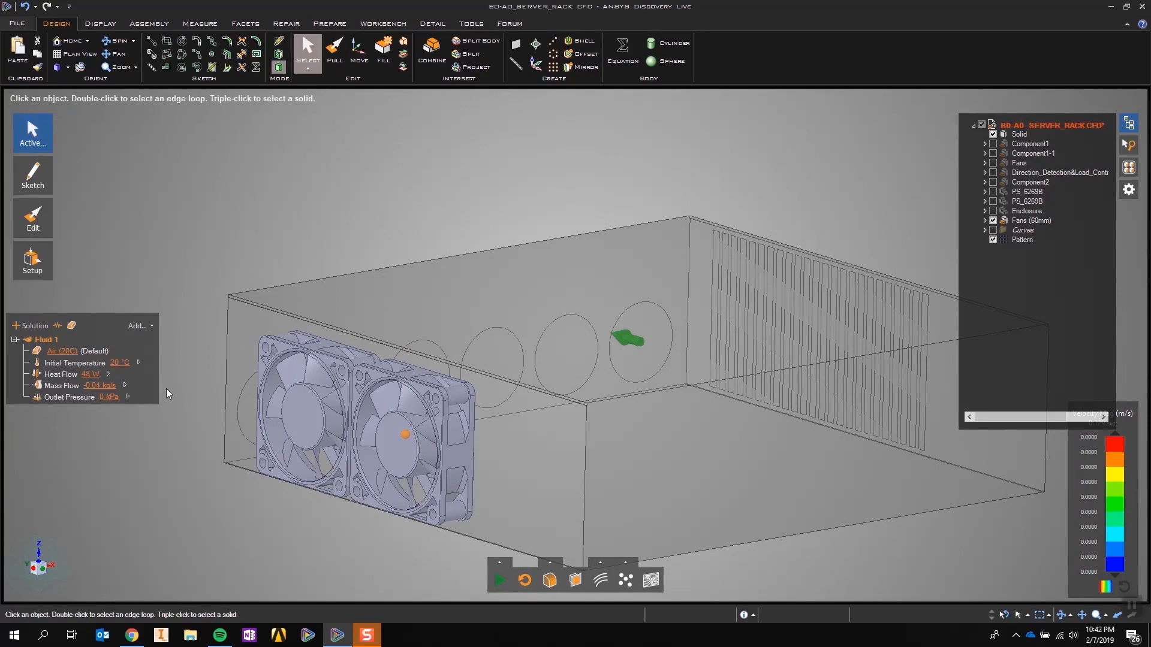
Remove the six old round fan openings from the long wall of the air volume.
left_click(39, 563)
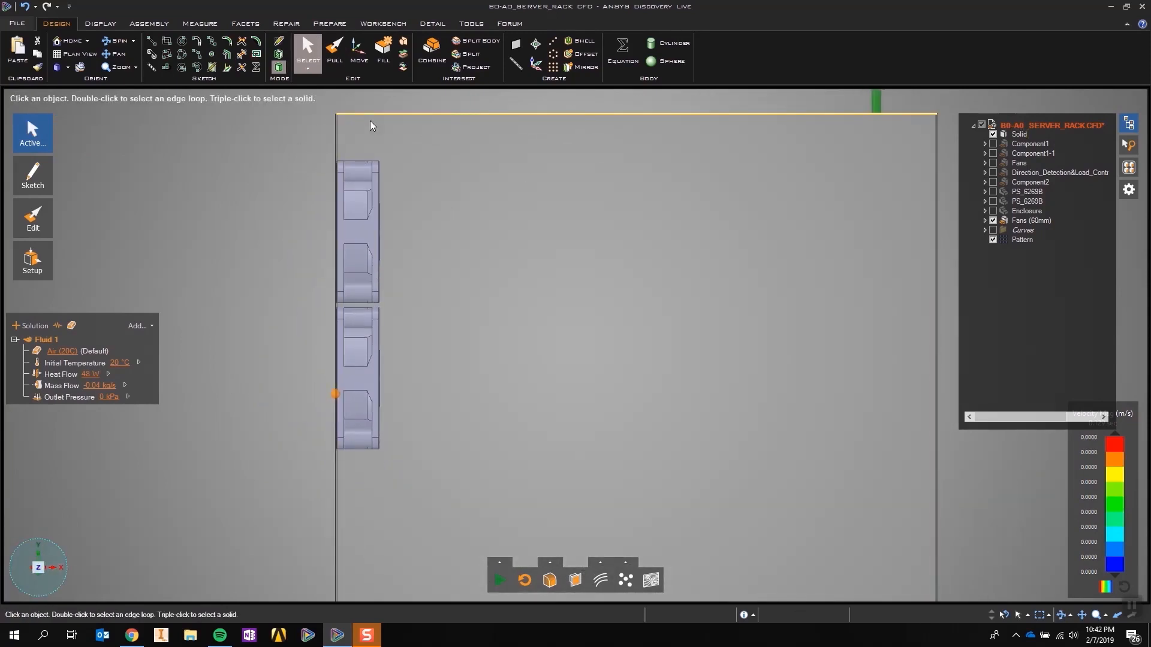
left_click_drag(265, 134, 857, 182)
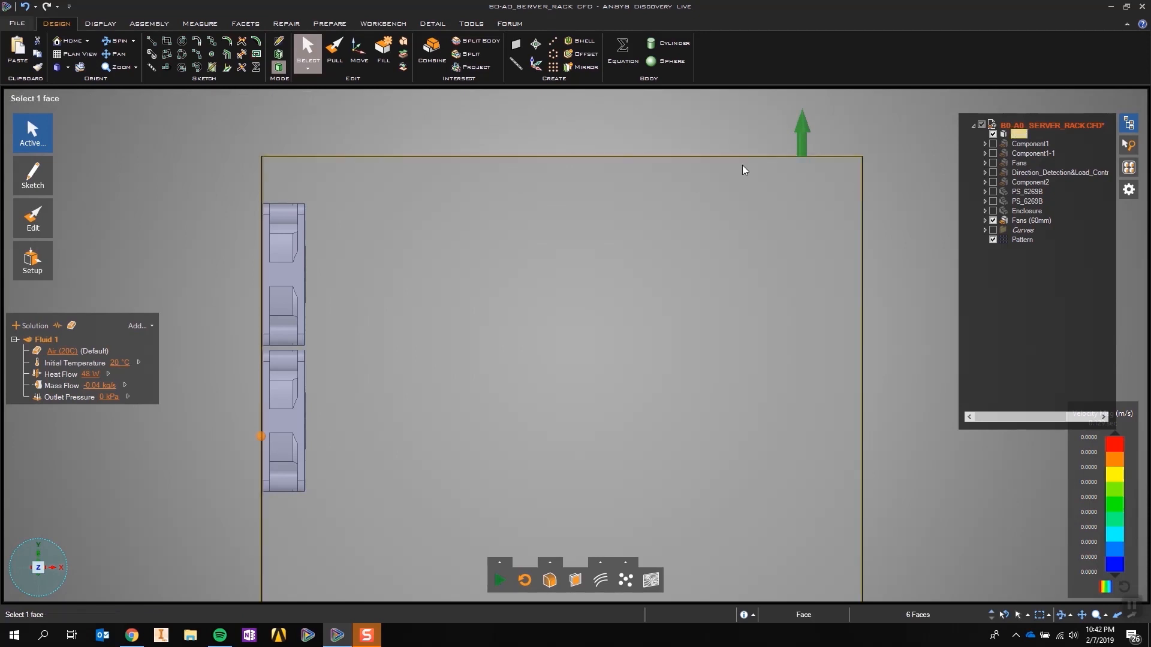
left_click(189, 218)
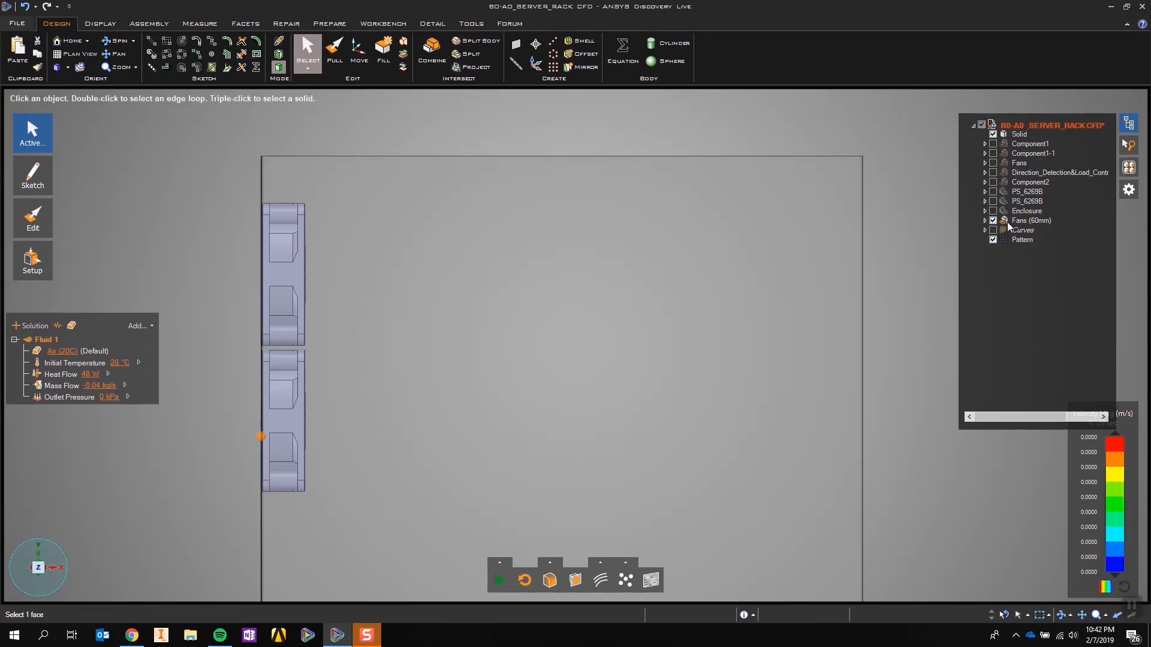
Hide Fans (60mm) and assign a mass flow of 0.04 kg/s to the two new round fan openings.
left_click(993, 220)
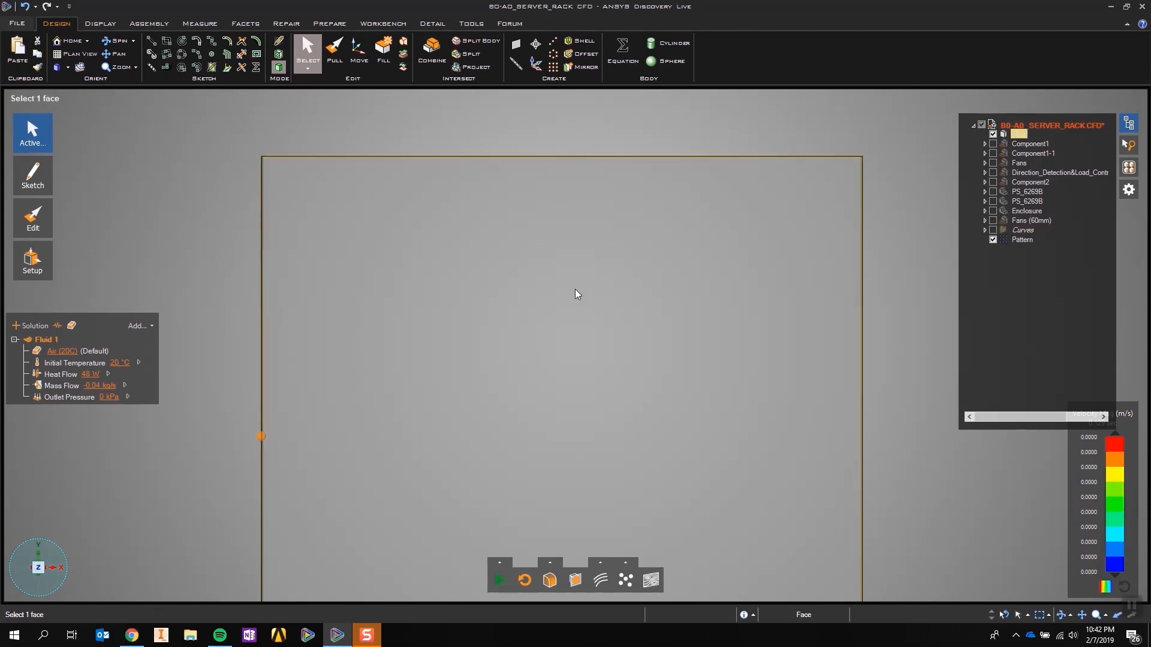
middle_click_drag(203, 276, 169, 250)
left_click_drag(211, 207, 336, 524)
right_click(203, 395)
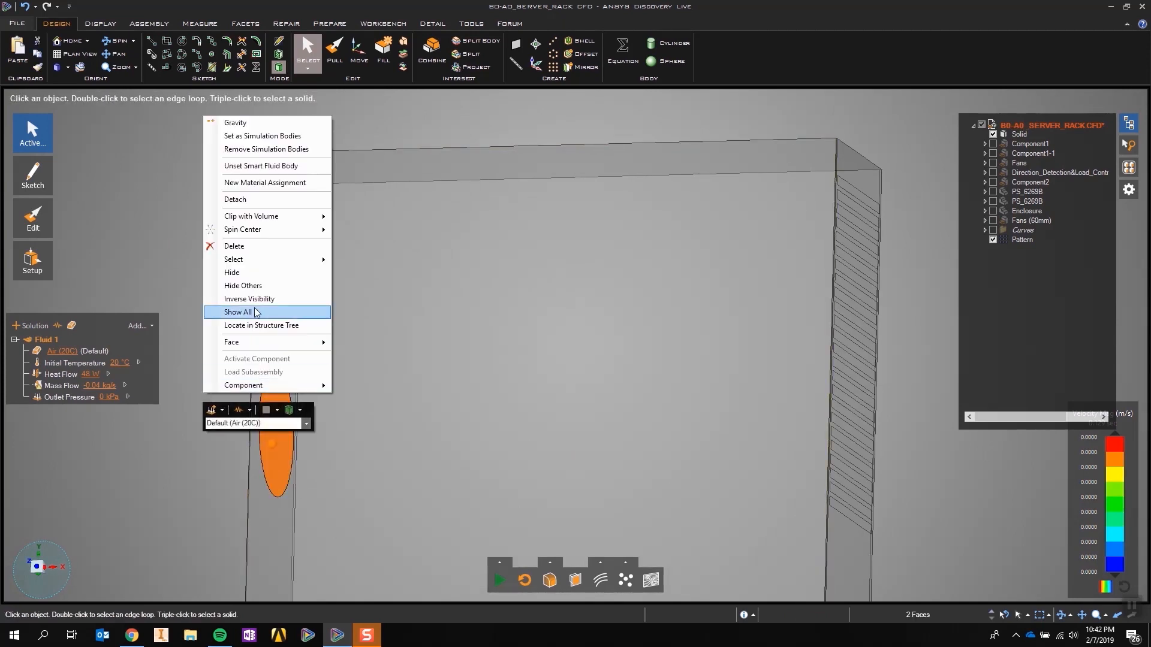
left_click(214, 411)
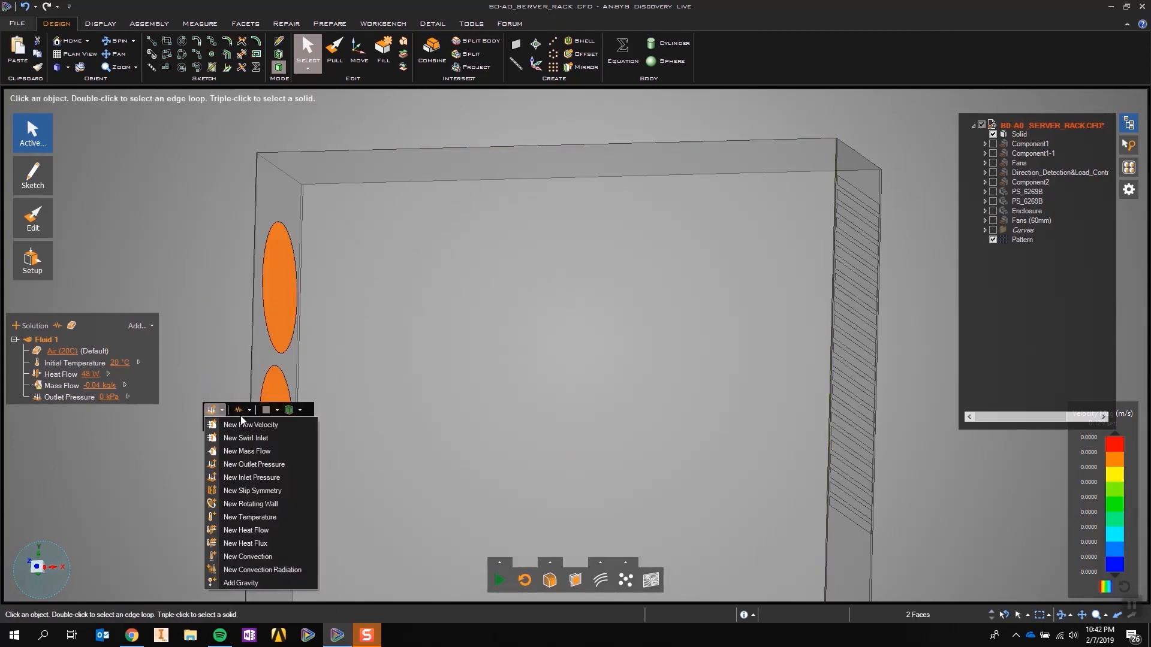
left_click(252, 451)
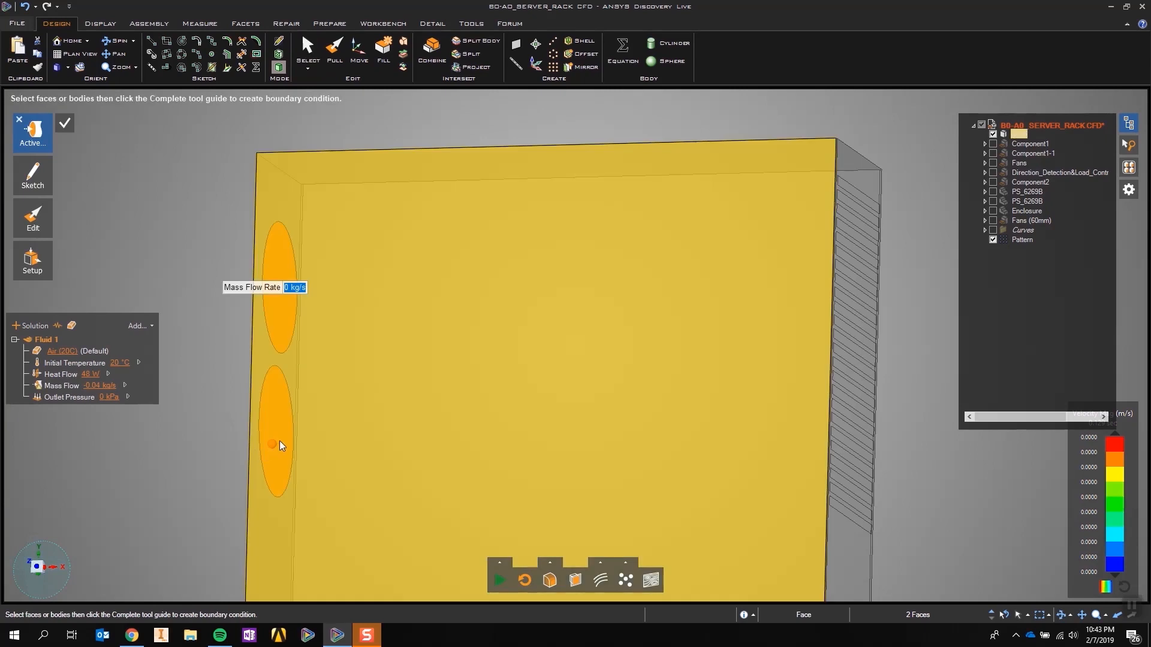
key("BackSpace")
type(".04")
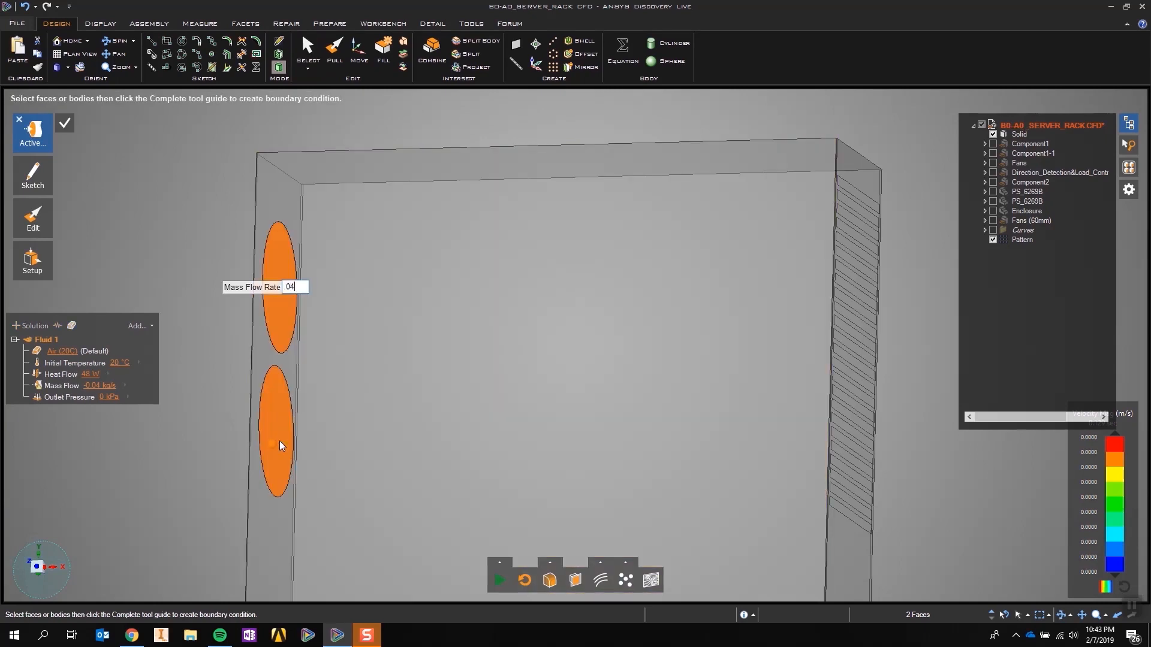
key("Return")
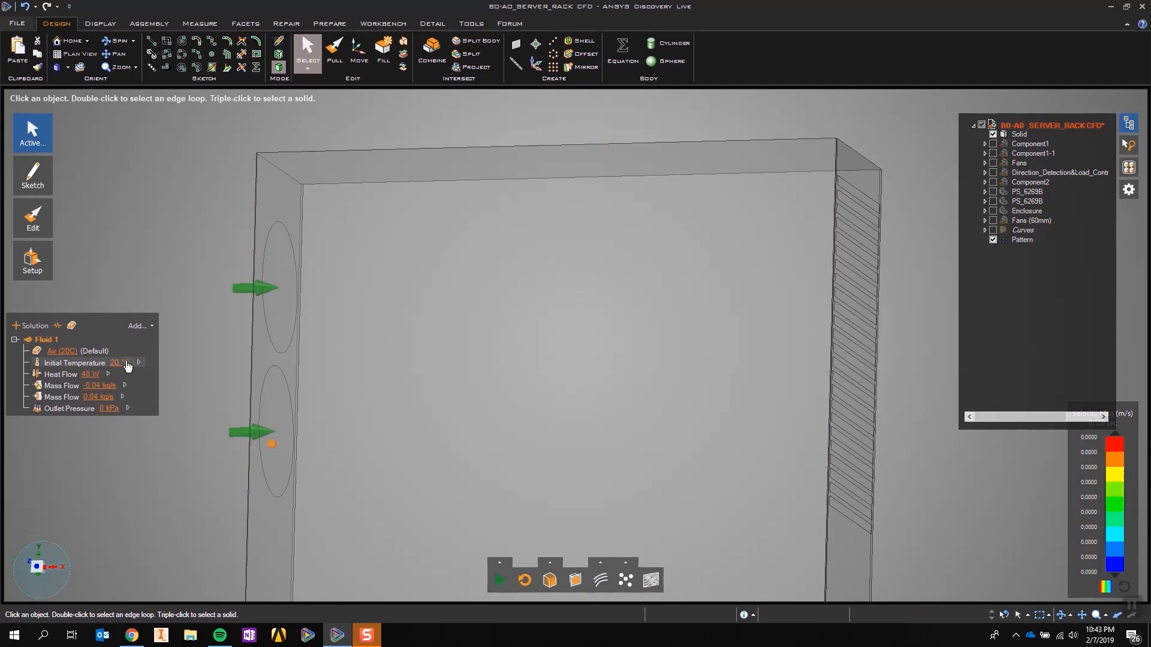
Delete the old -0.04 kg/s mass flow and the existing outlet pressure condition from Fluid 1.
right_click(72, 387)
left_click(90, 420)
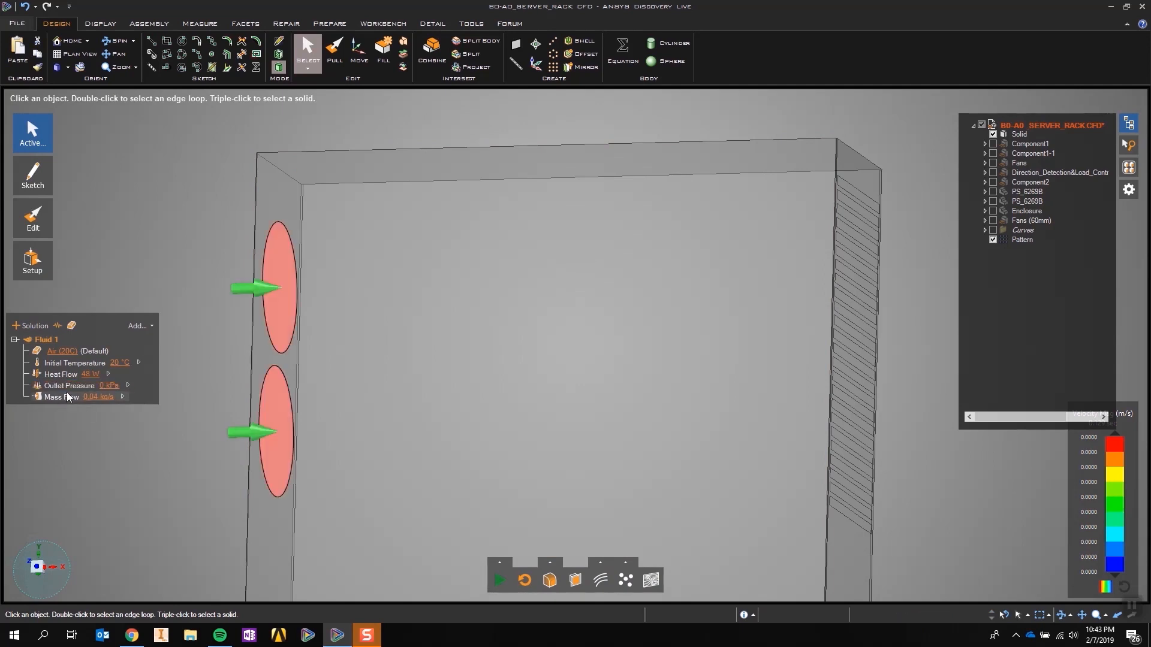
right_click(68, 389)
left_click(90, 422)
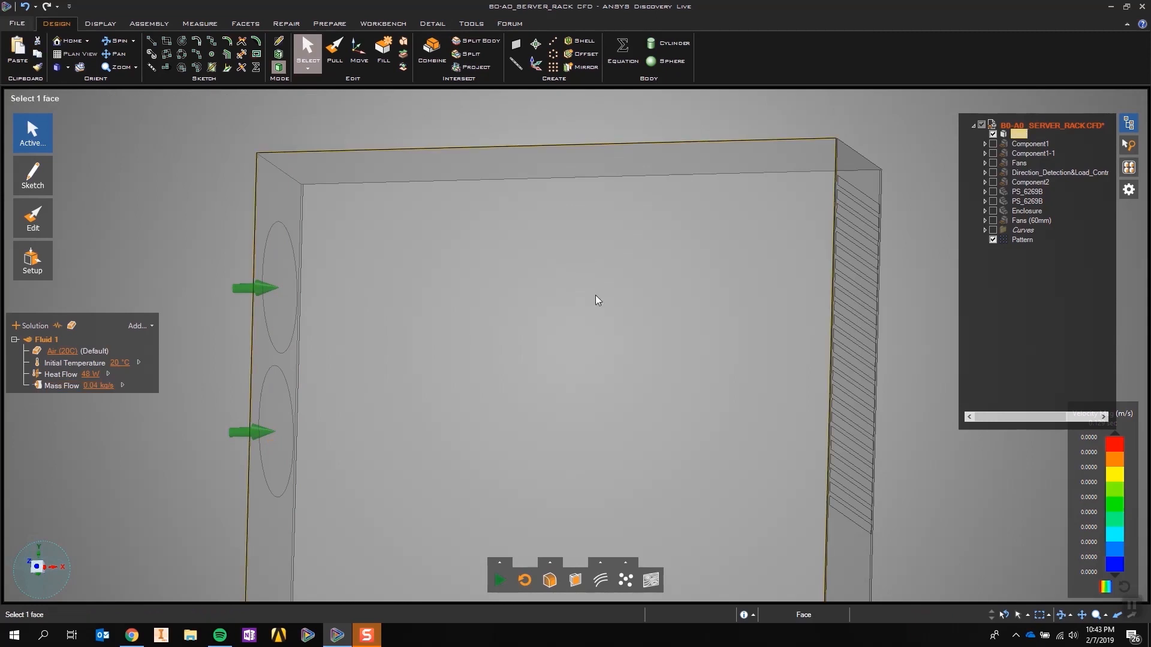
left_click_drag(739, 108, 847, 559)
right_click(843, 423)
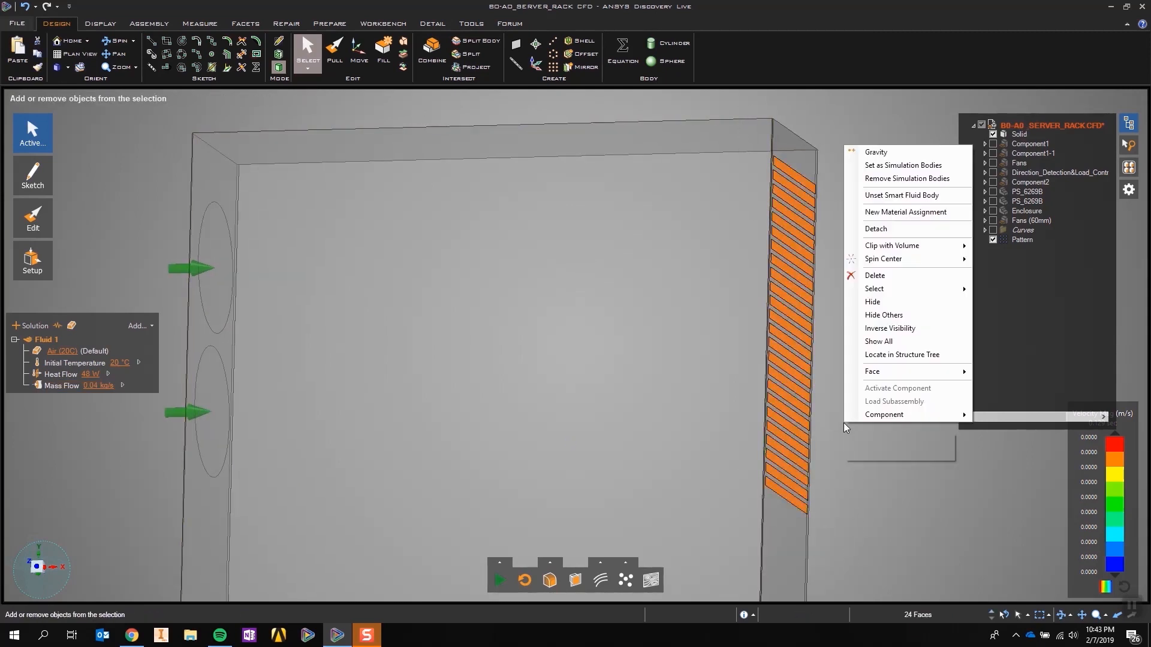
left_click(891, 445)
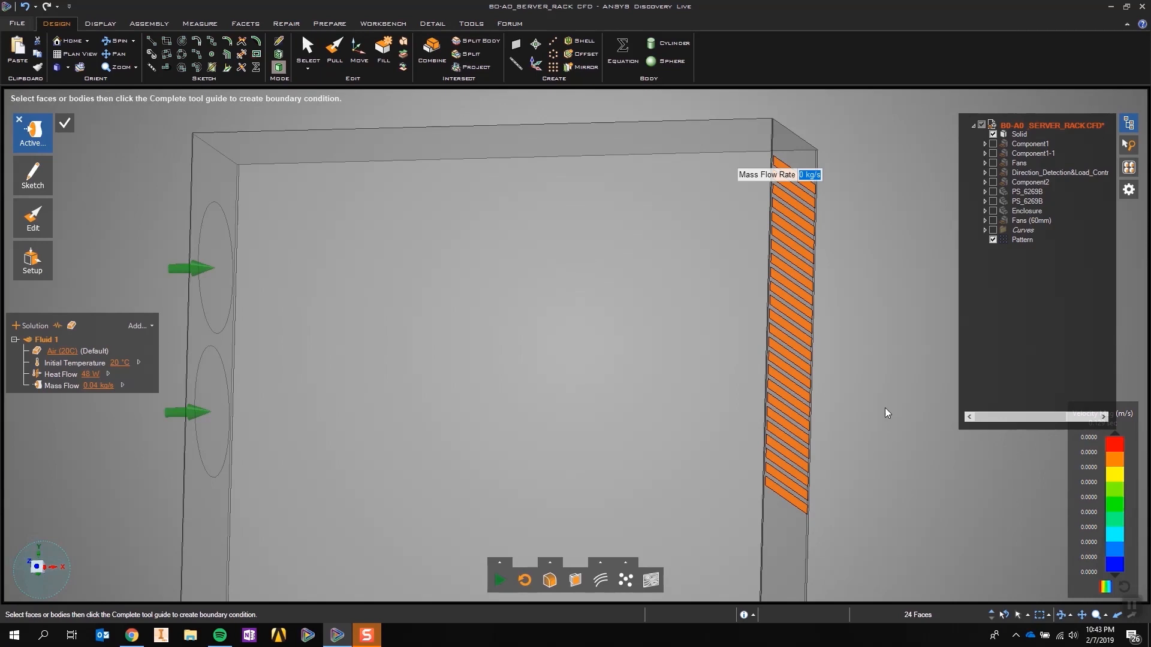
key("Escape")
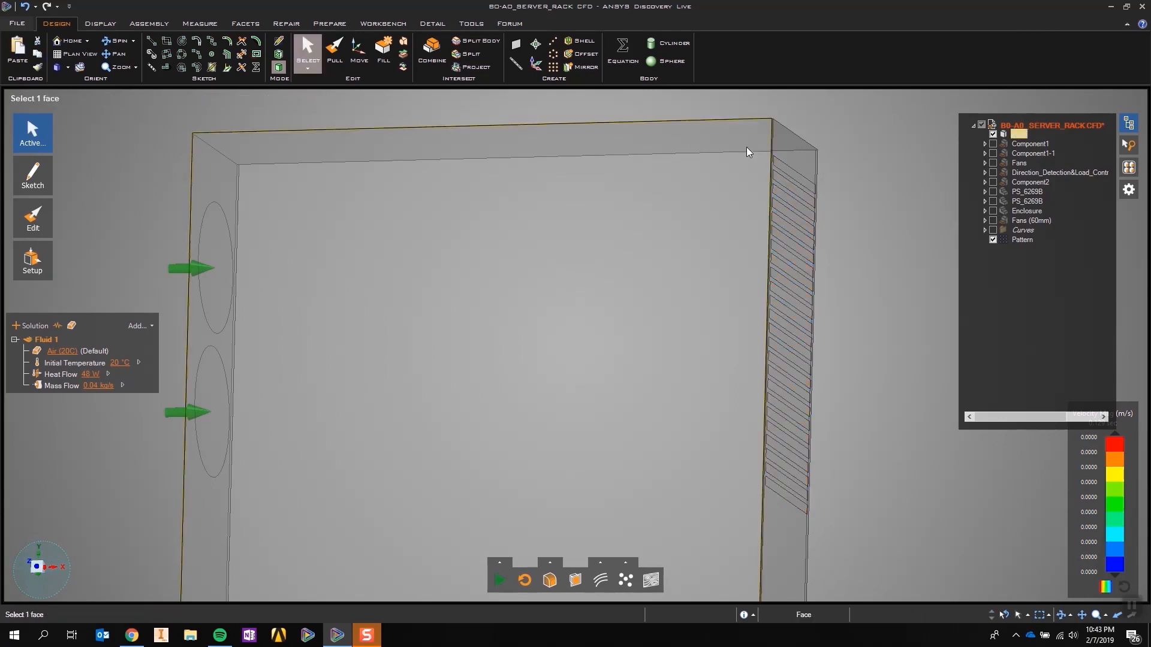
Apply a 0 kPa outlet pressure to all 24 vent slot faces on the end wall.
left_click_drag(748, 151, 865, 537)
right_click(862, 388)
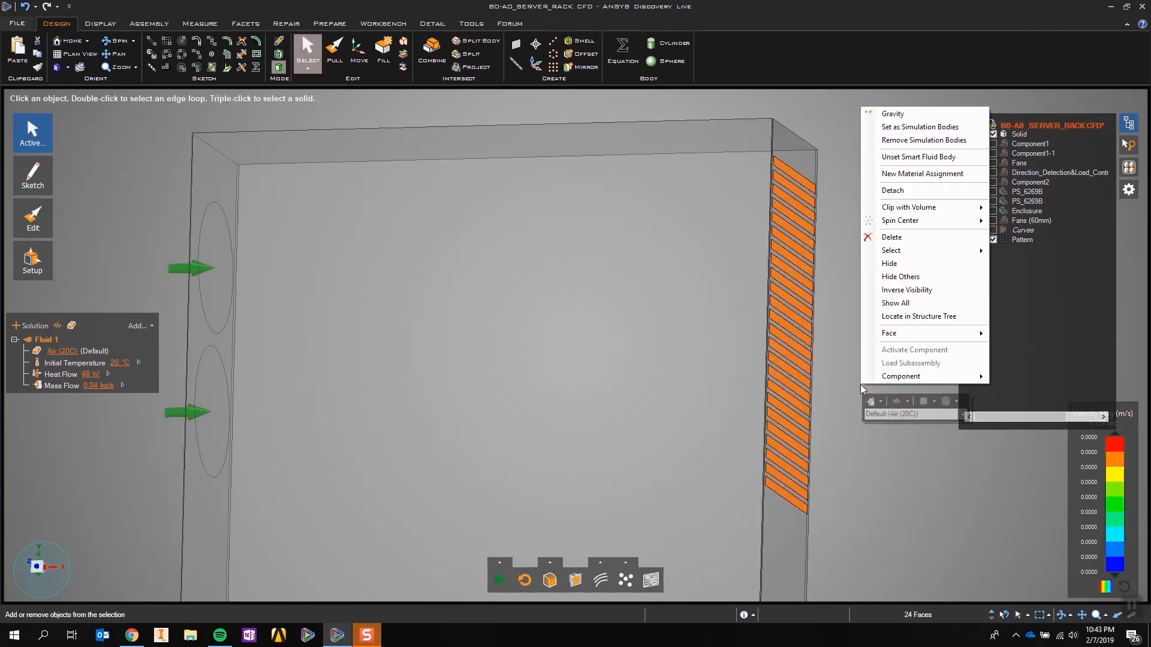
left_click(879, 401)
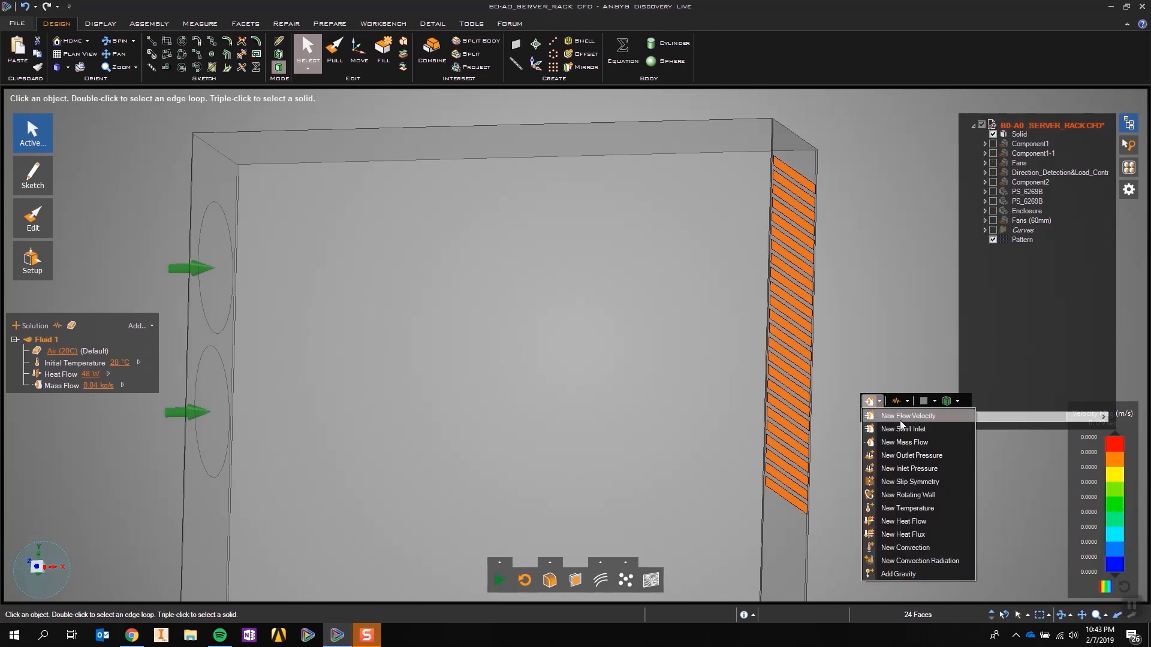
left_click(920, 456)
key("Return")
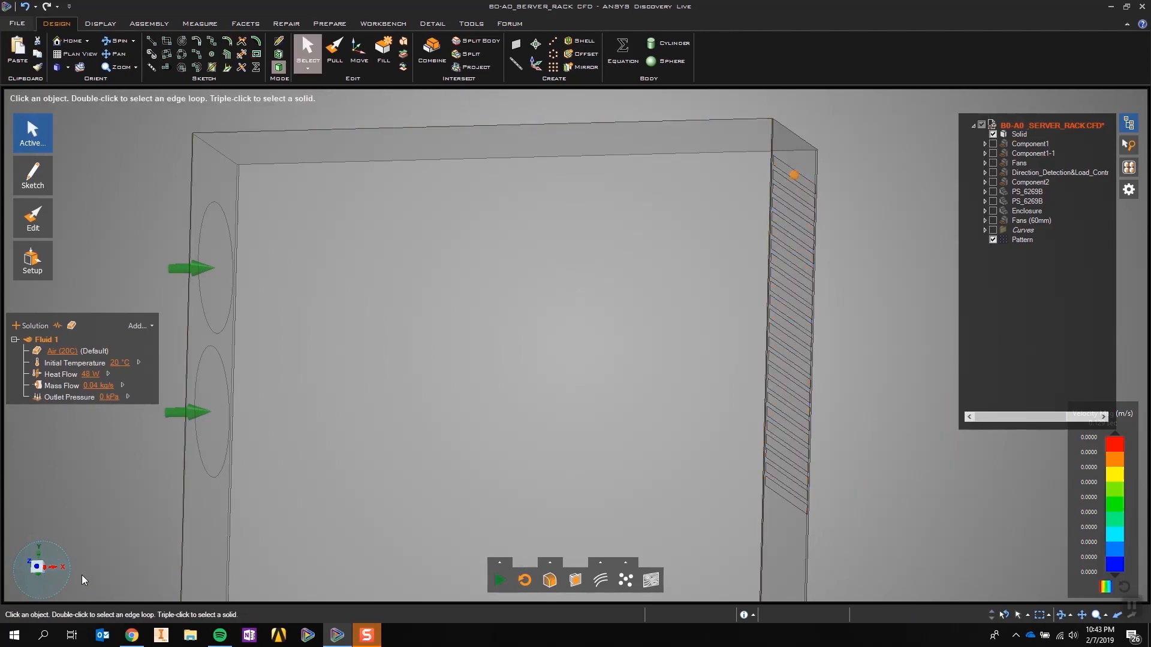
Return the model to the home view and show the server components again through their named selection.
left_click(37, 567)
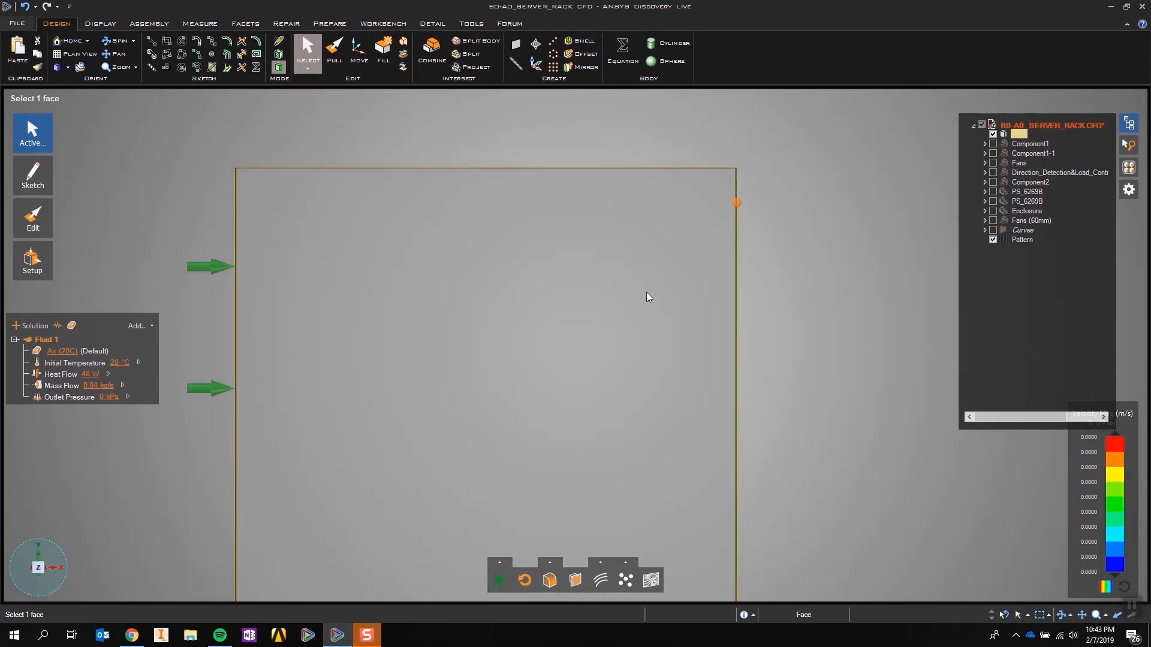
middle_click_drag(818, 368, 844, 328, "shift")
scroll(720, 267, "down", 2)
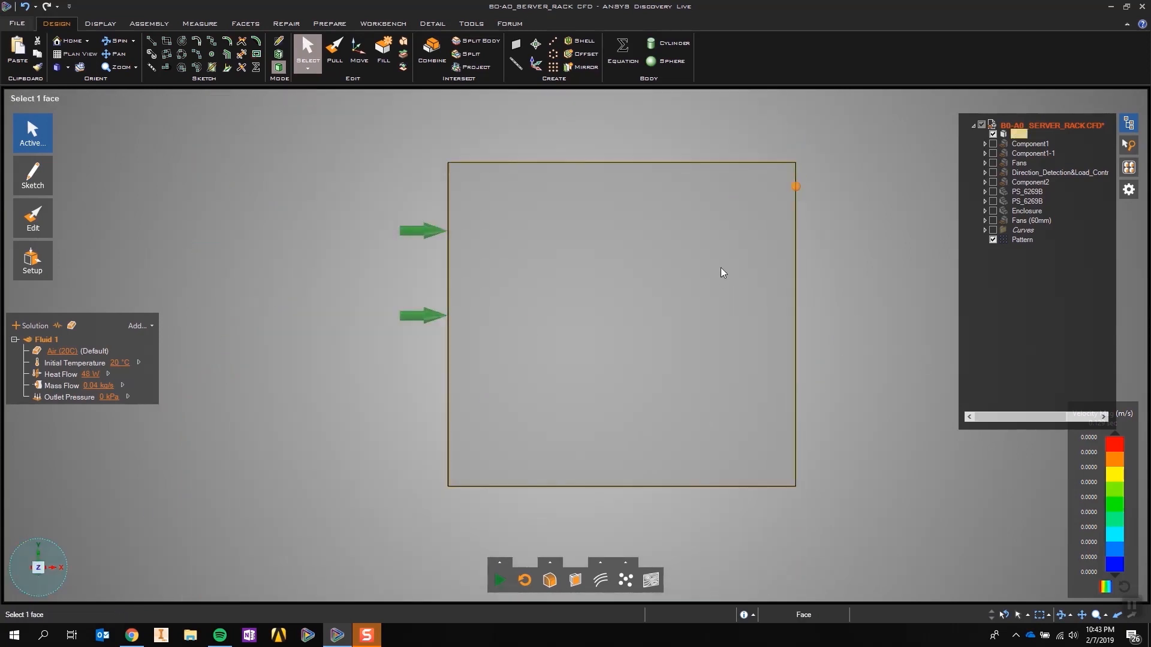
scroll(721, 265, "up", 1)
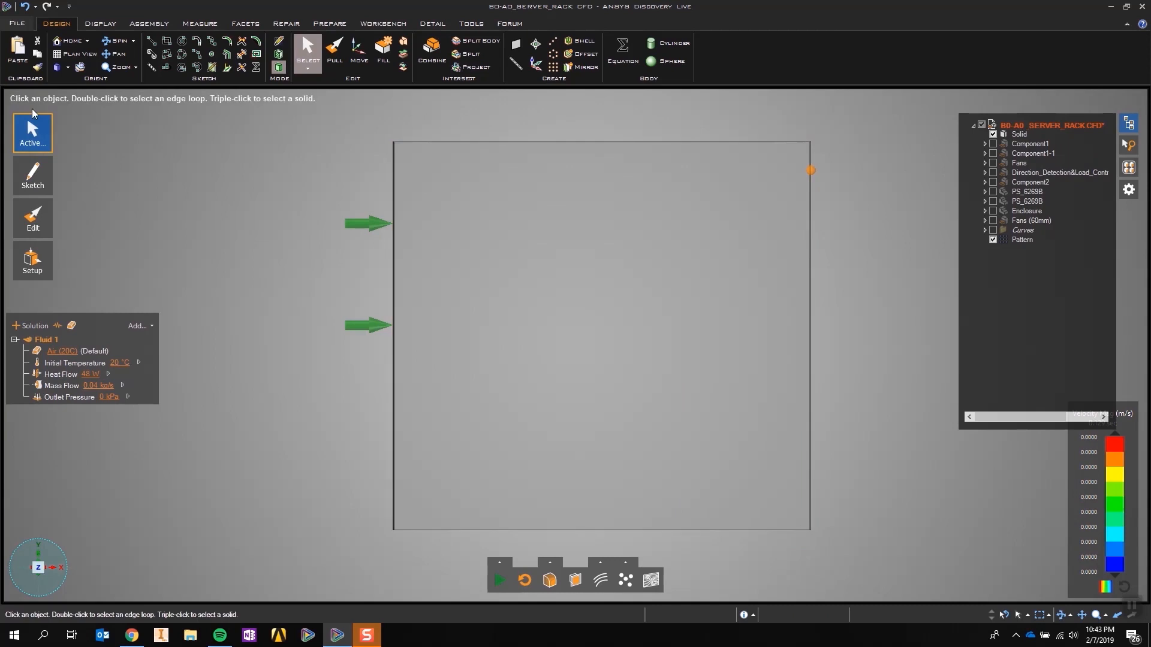
left_click(57, 66)
left_click(1129, 167)
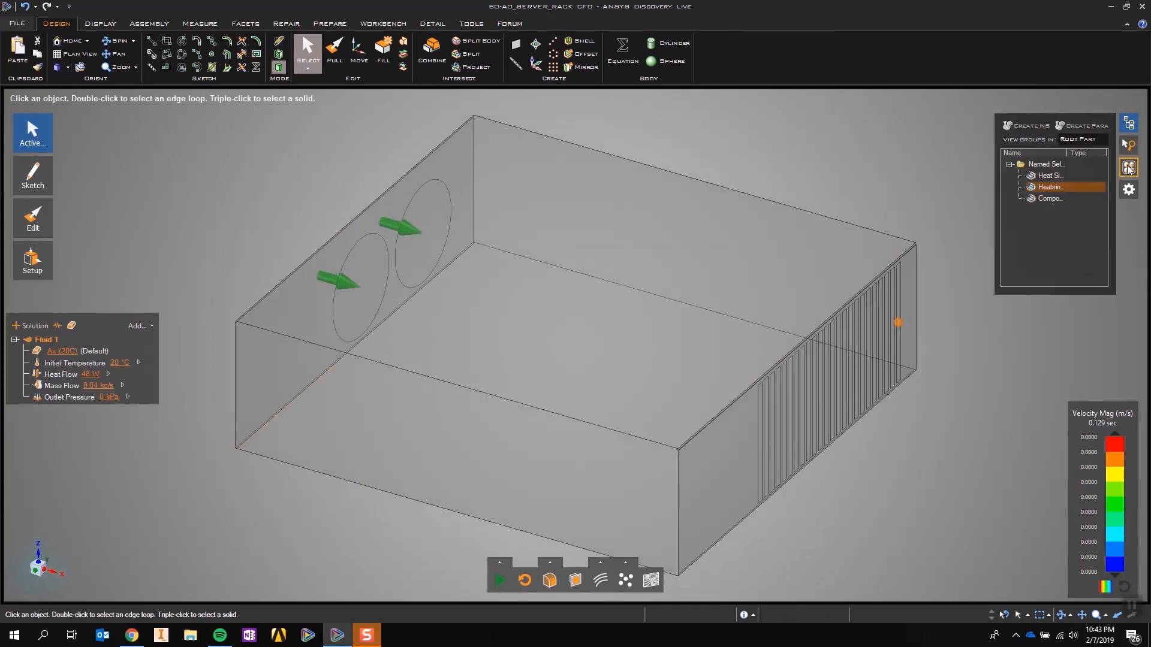
left_click(1049, 199)
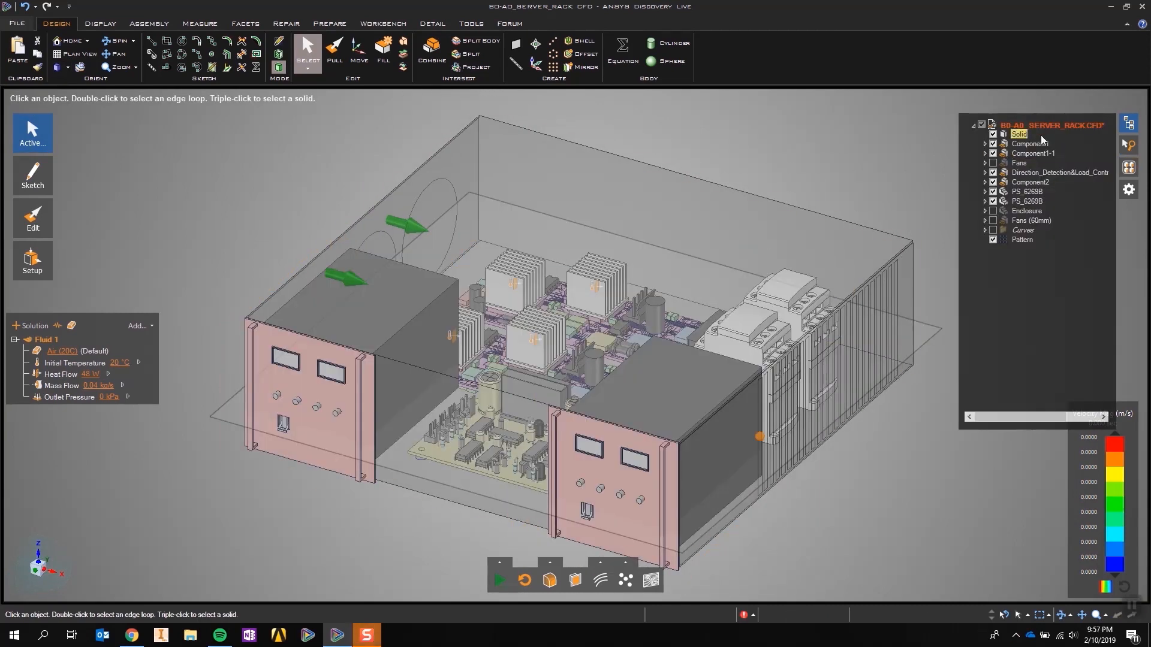
View the server from above, set the displayed result to Temperature, and start the simulation.
left_click(1128, 123)
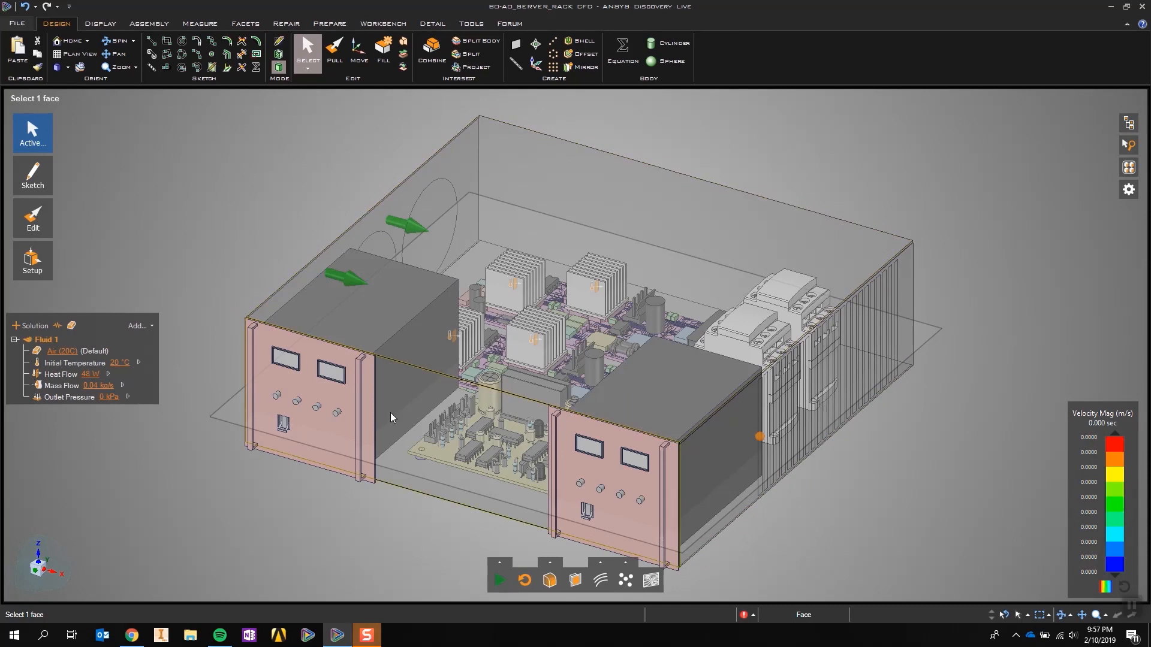
left_click(40, 542)
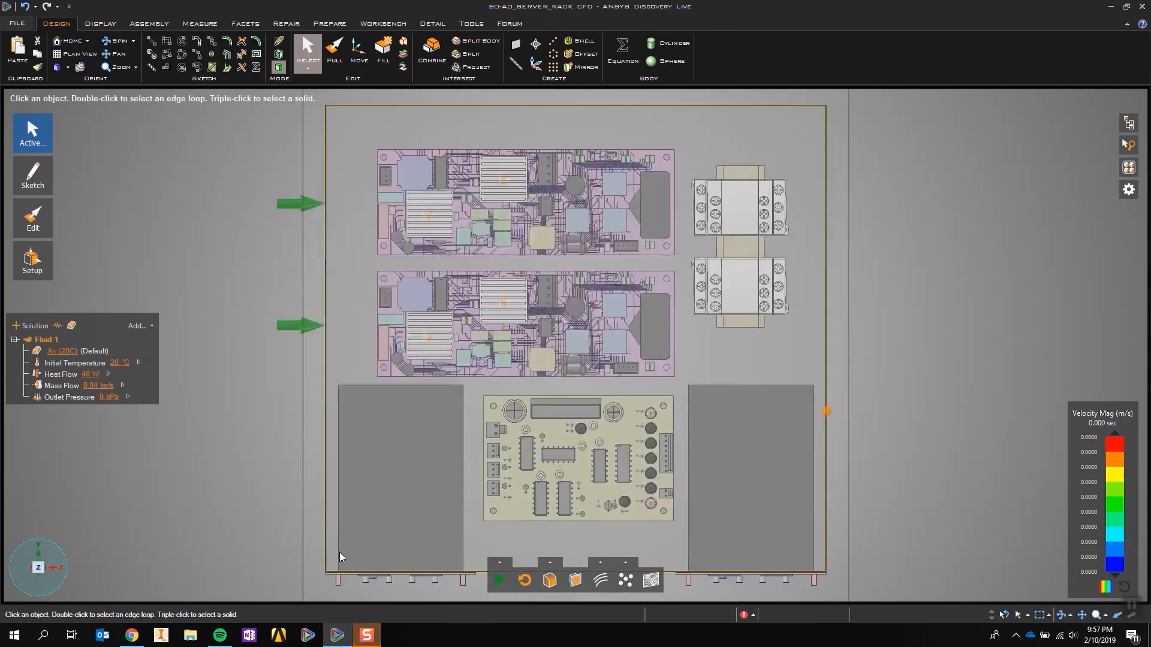
left_click(523, 577)
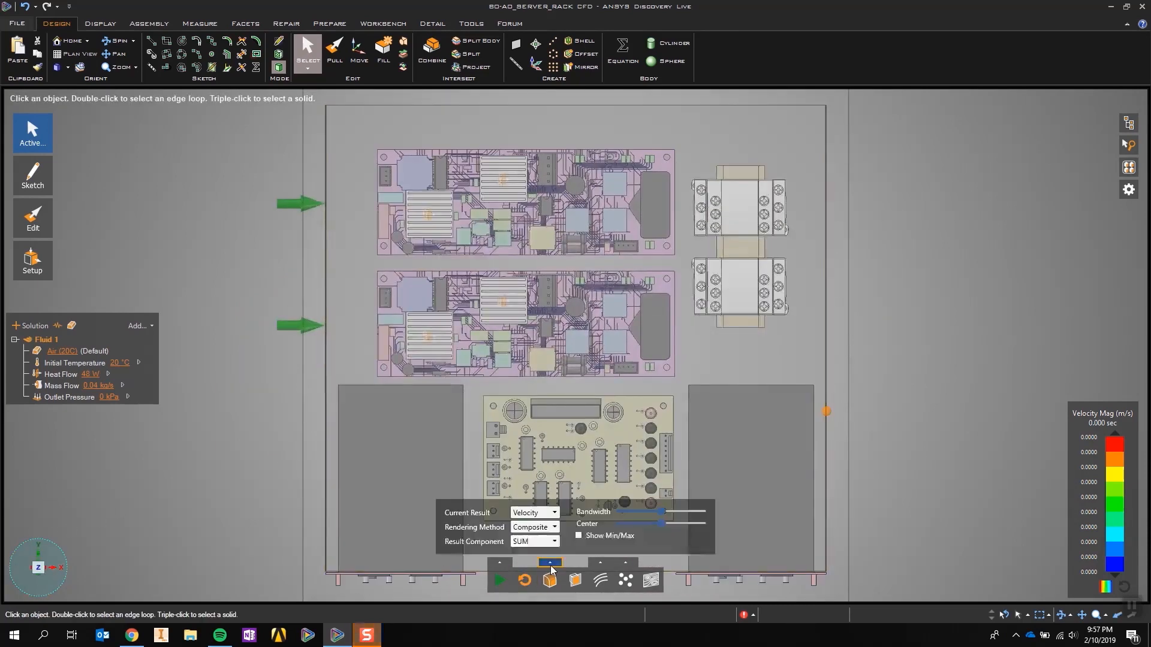
left_click(553, 514)
left_click(547, 553)
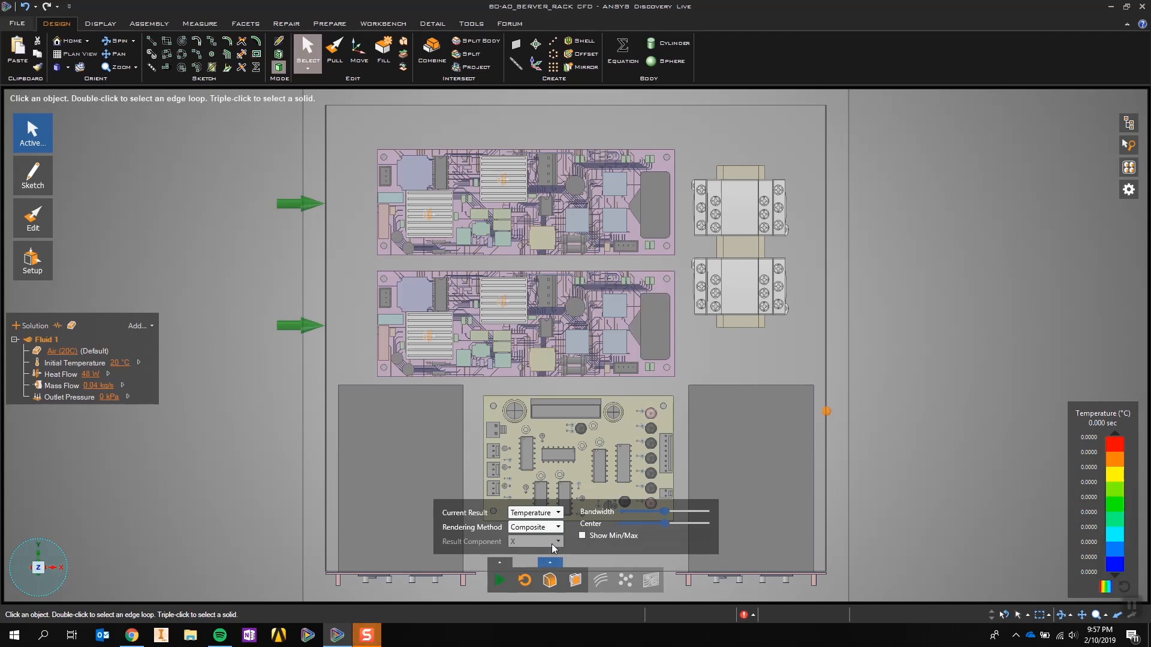
left_click(501, 581)
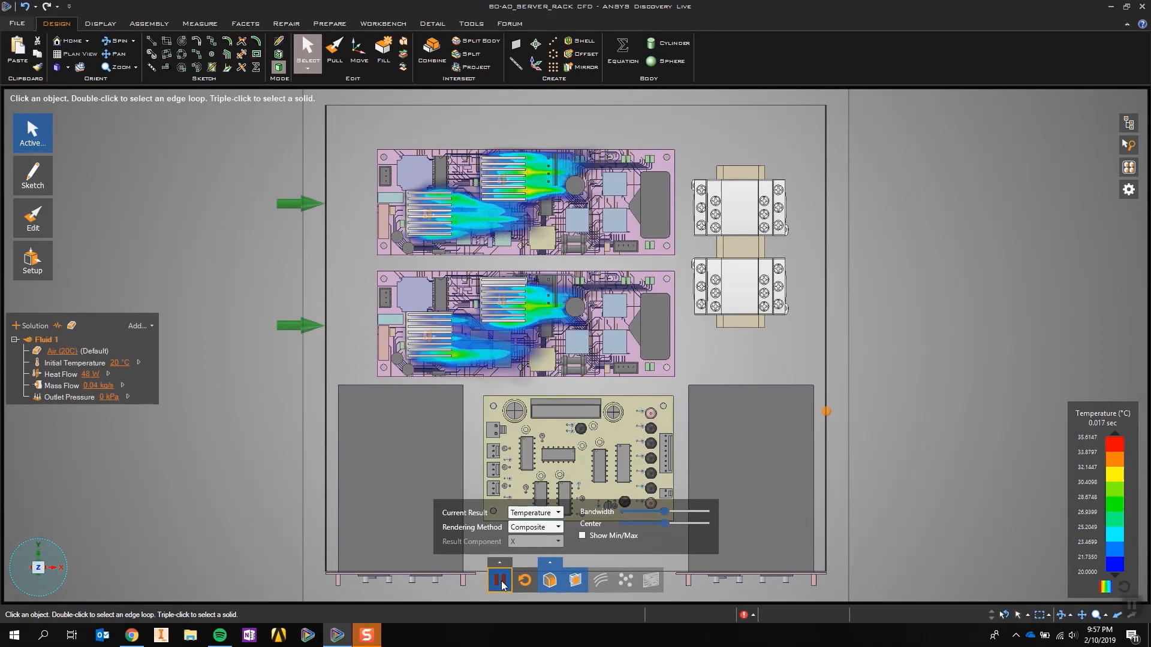
Switch the displayed result to Velocity to examine the airflow from above, and turn off the contour display on the cut plane.
left_click(557, 513)
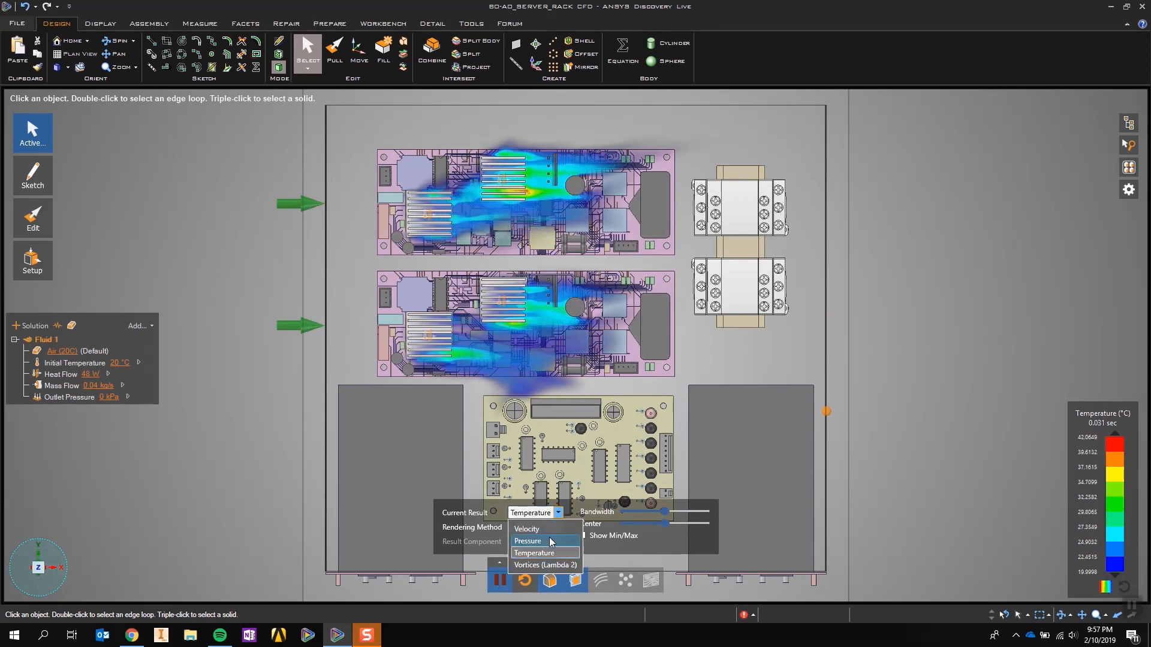
left_click(549, 530)
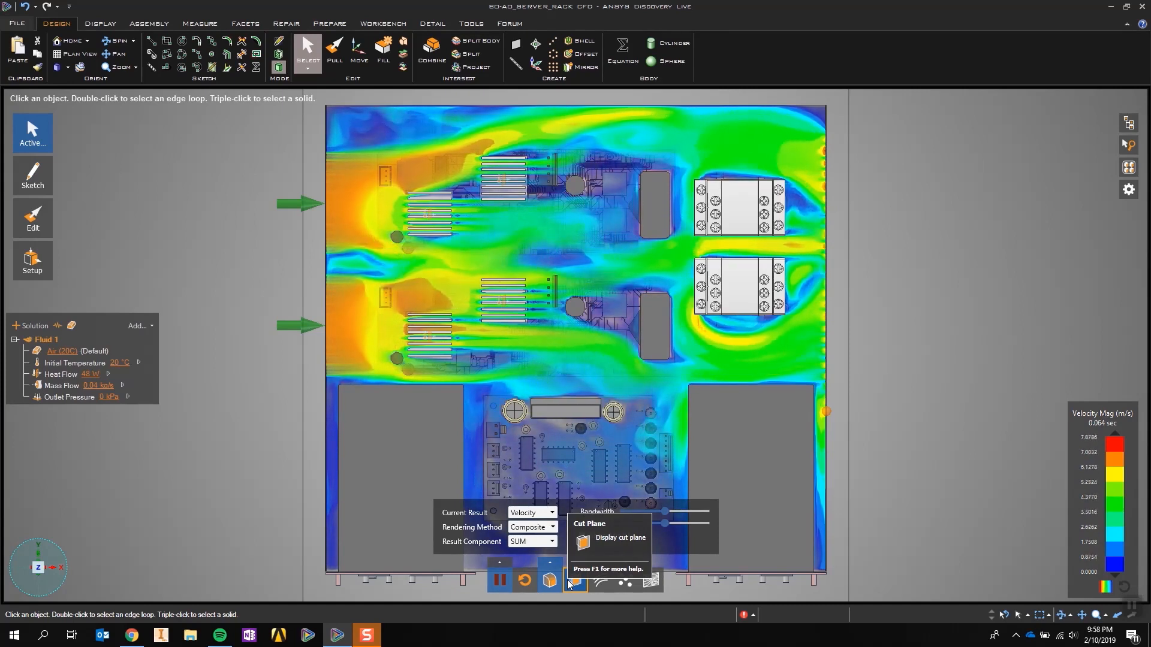
left_click(569, 584)
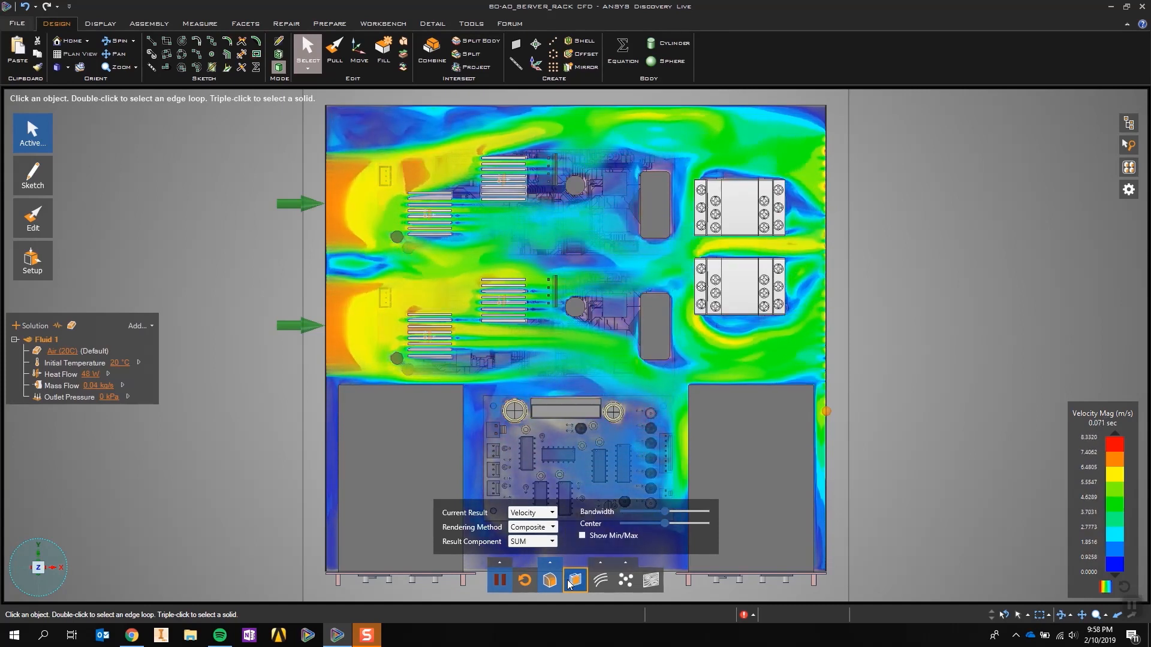
left_click(575, 581)
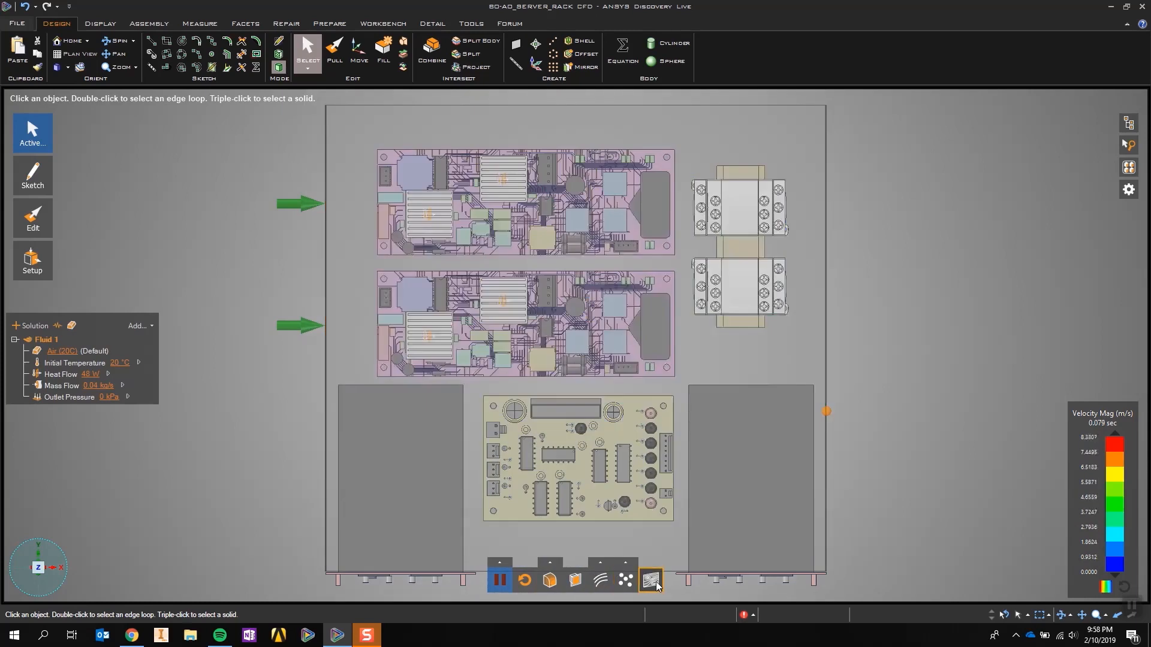
Show the directional flow texture of the velocity field, add moving particles, and view them from the home orientation.
left_click(657, 584)
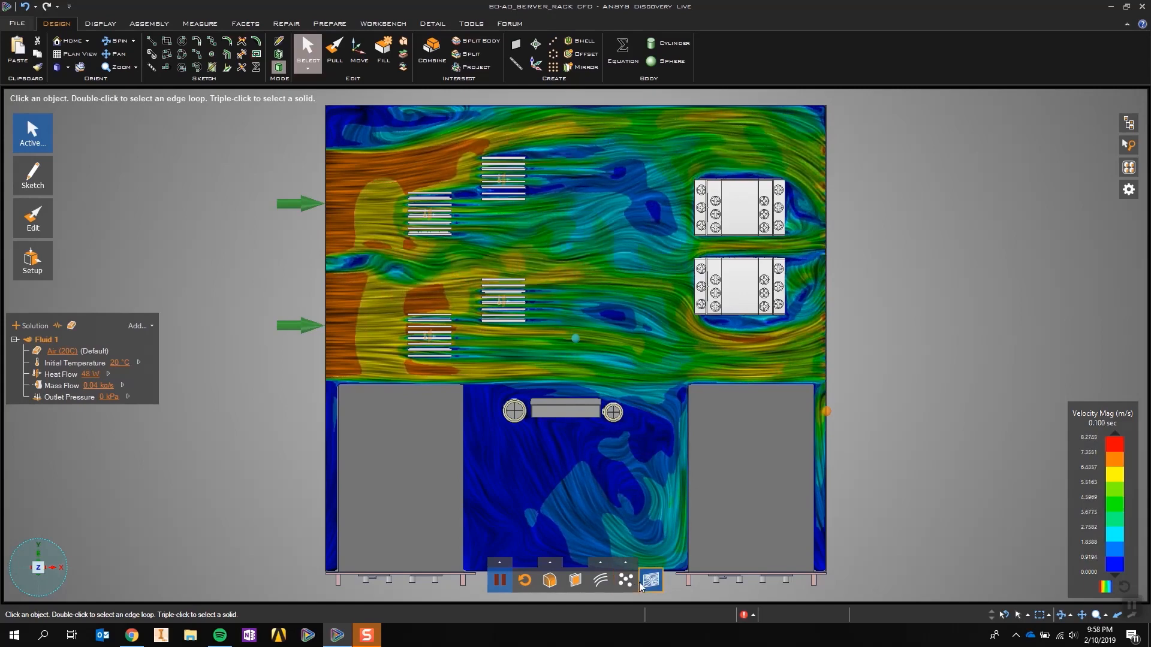
left_click(627, 581)
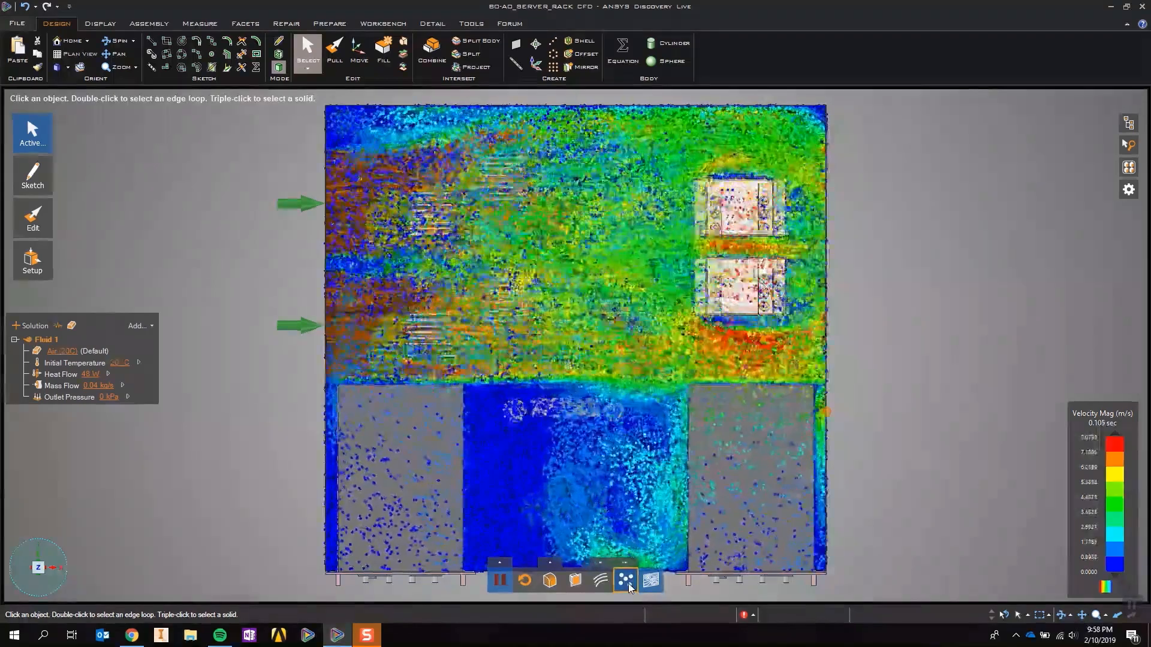
left_click(58, 68)
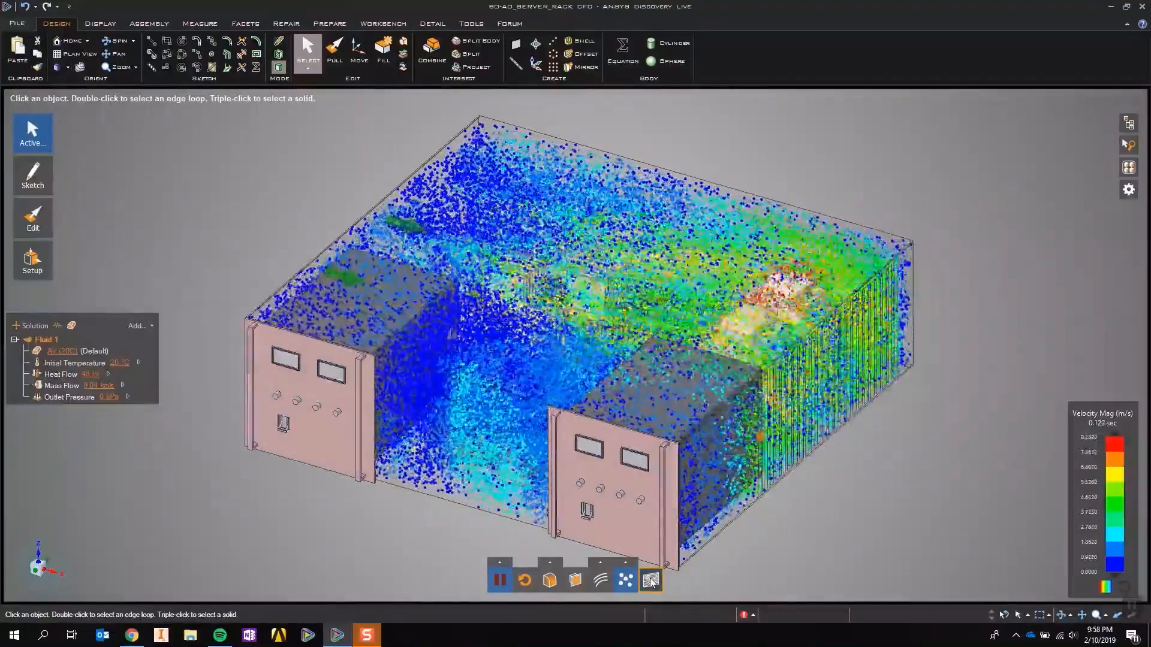
Replace the particles with velocity streamlines from the two fan inlets, examine the flow paths, and hide the streamlines again.
left_click(621, 582)
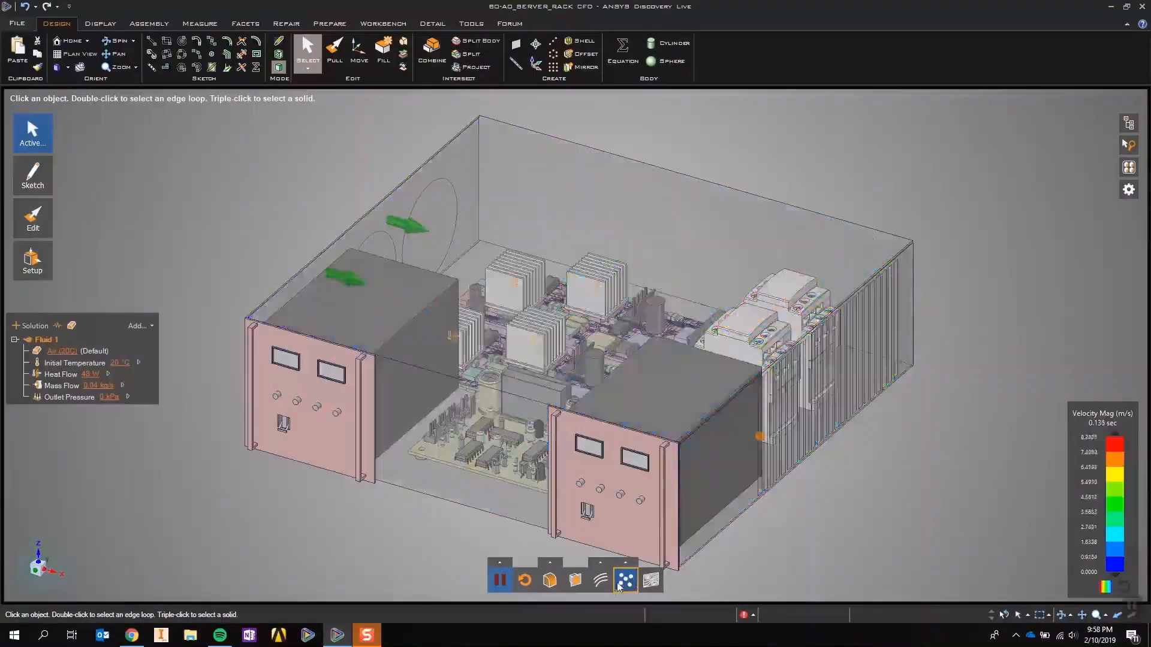
left_click(603, 584)
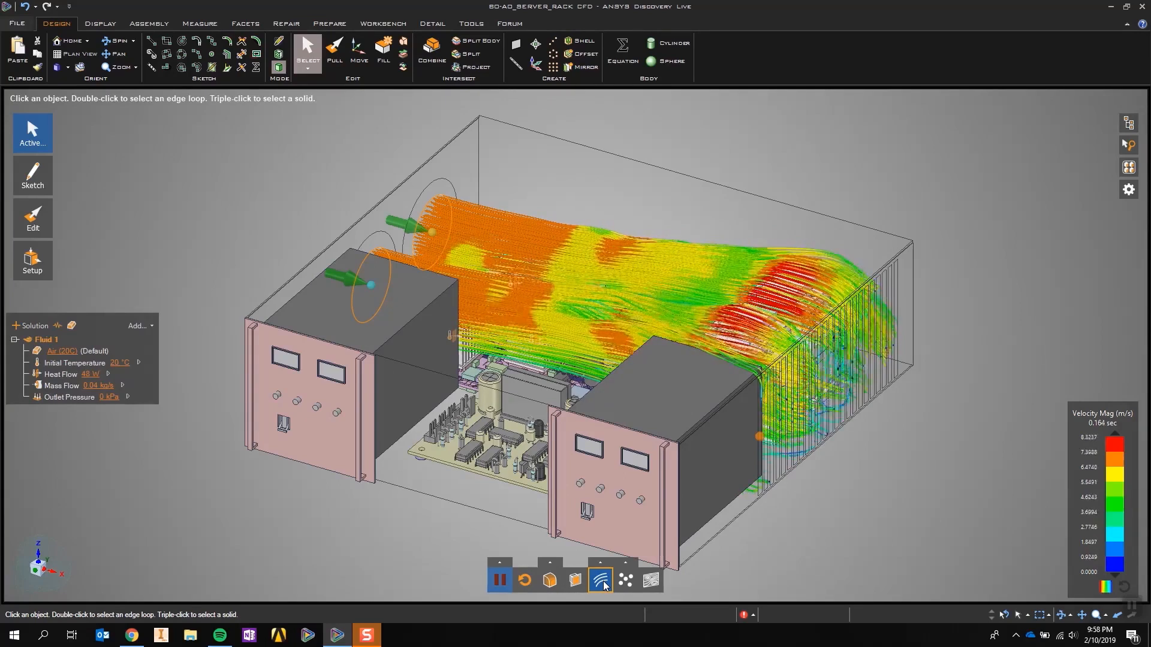
left_click(604, 586)
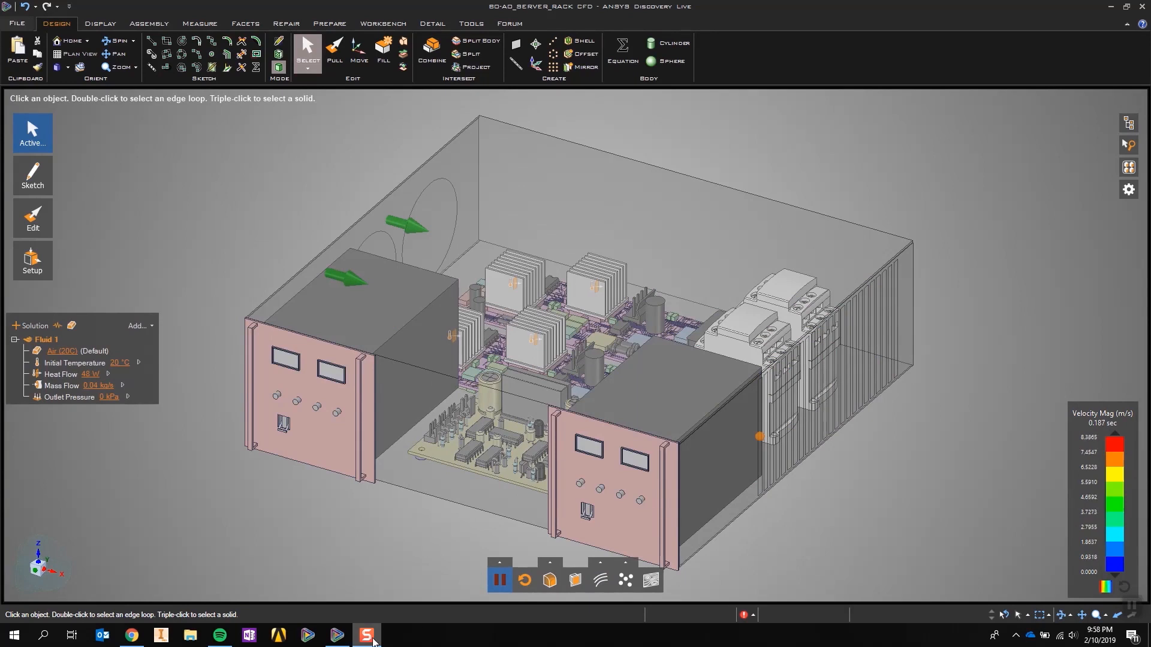
Switch to the presentation and advance to the CFD Optimization Results slide comparing parallel and perpendicular flow.
left_click(367, 636)
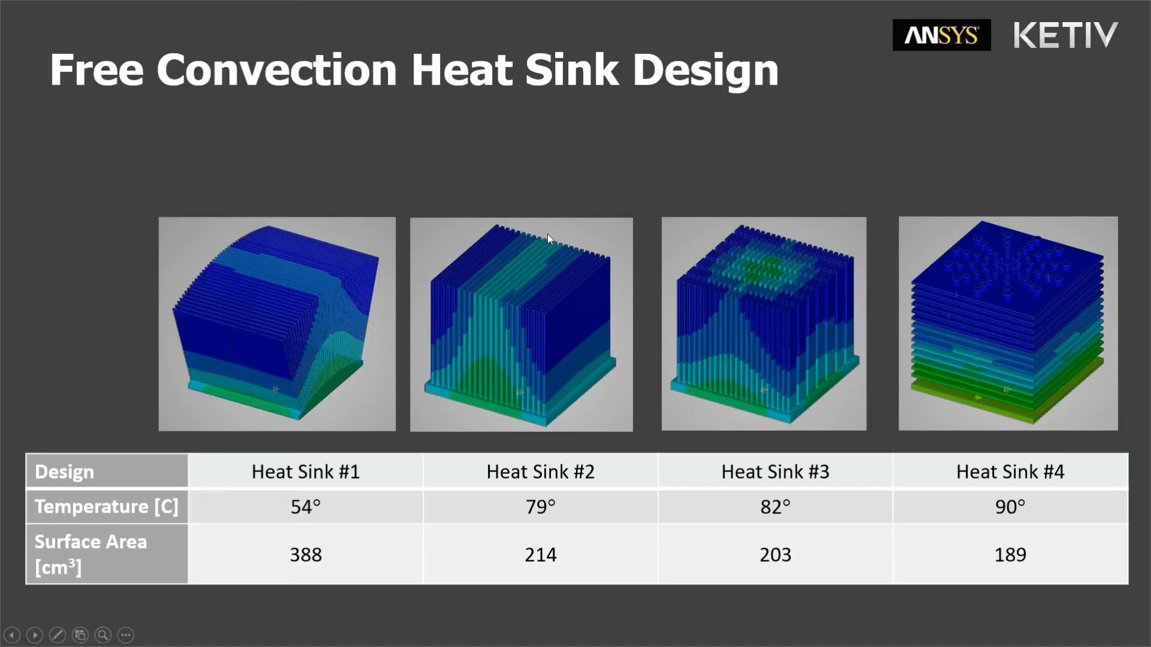
left_click(548, 236)
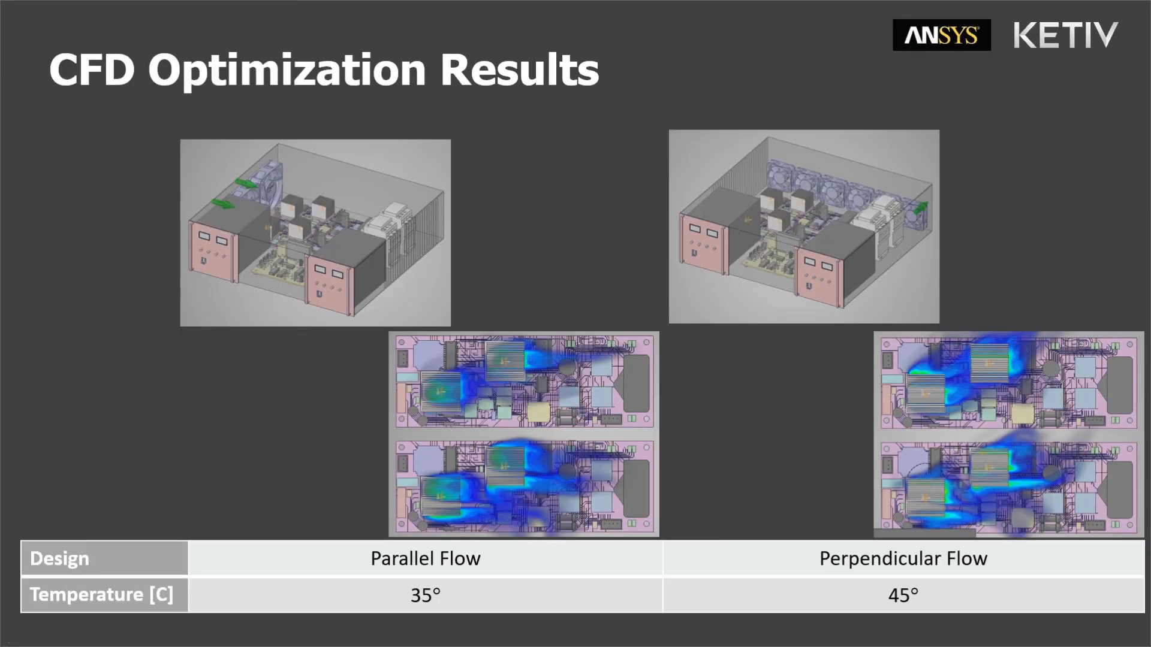